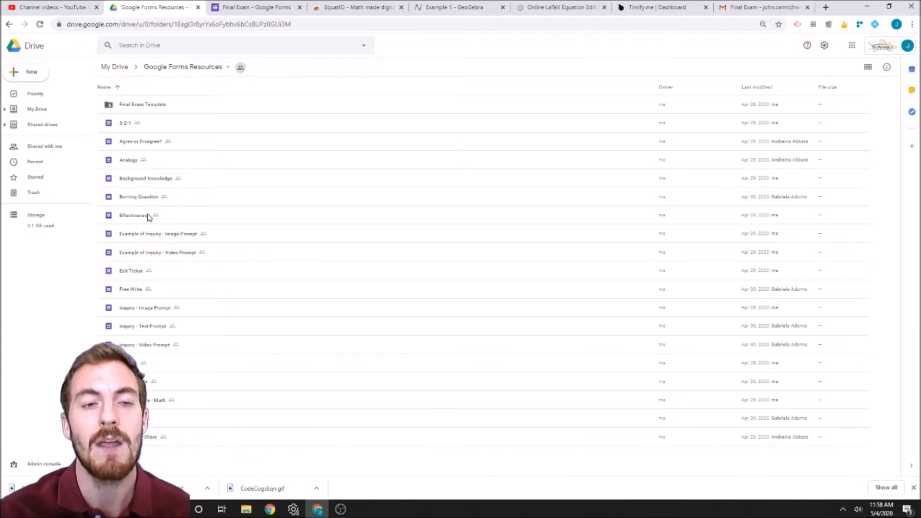
Switch to the Final Exam form and review its general, presentation and quiz settings.
{"action": "left_click", "coordinate": [269, 7]}
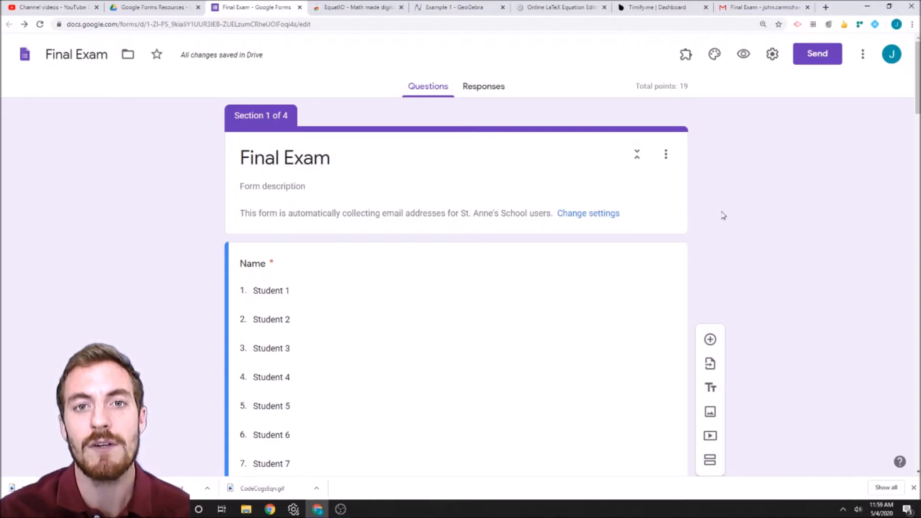
{"action": "left_click", "coordinate": [772, 56]}
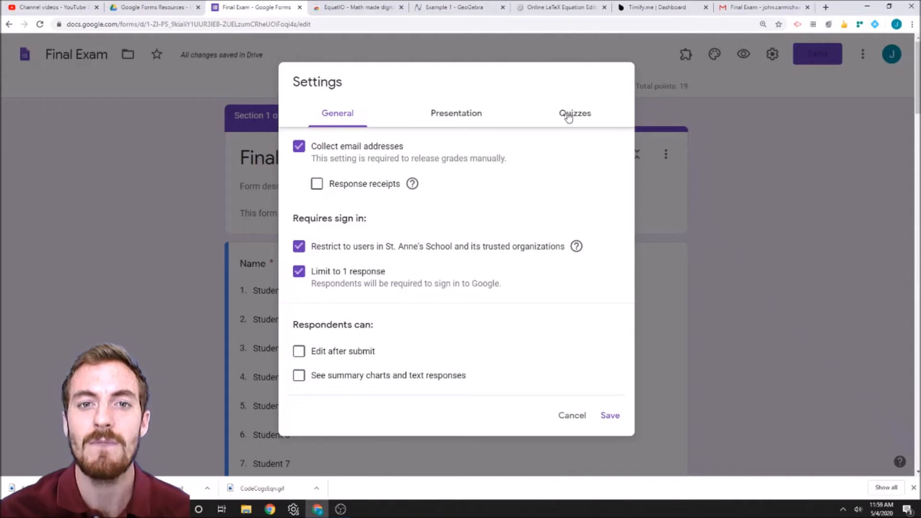
{"action": "left_click", "coordinate": [472, 117]}
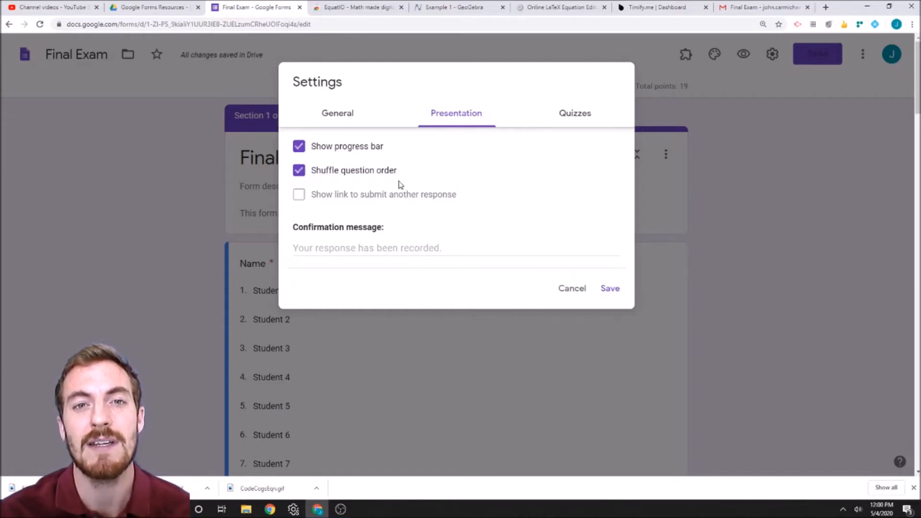
{"action": "left_click", "coordinate": [569, 120]}
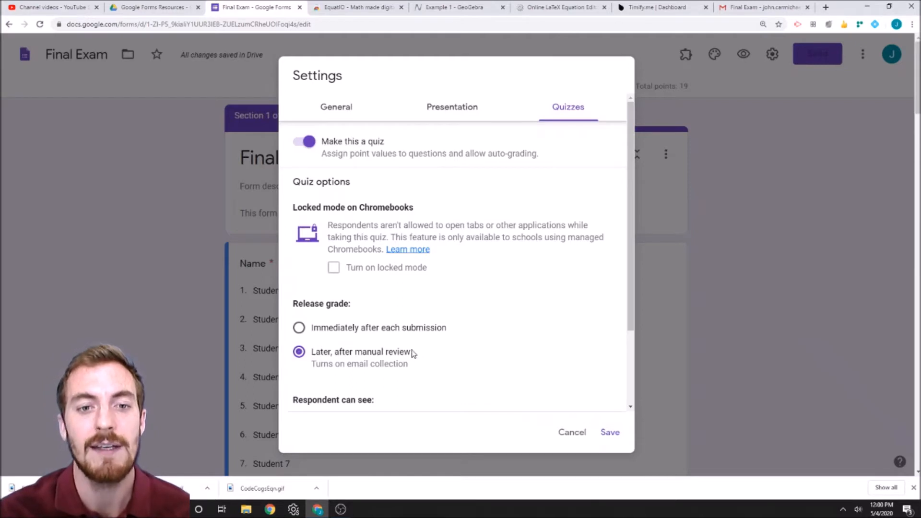
Set the quiz grades to release later, after manual review, and save the form settings.
{"action": "left_click", "coordinate": [321, 332]}
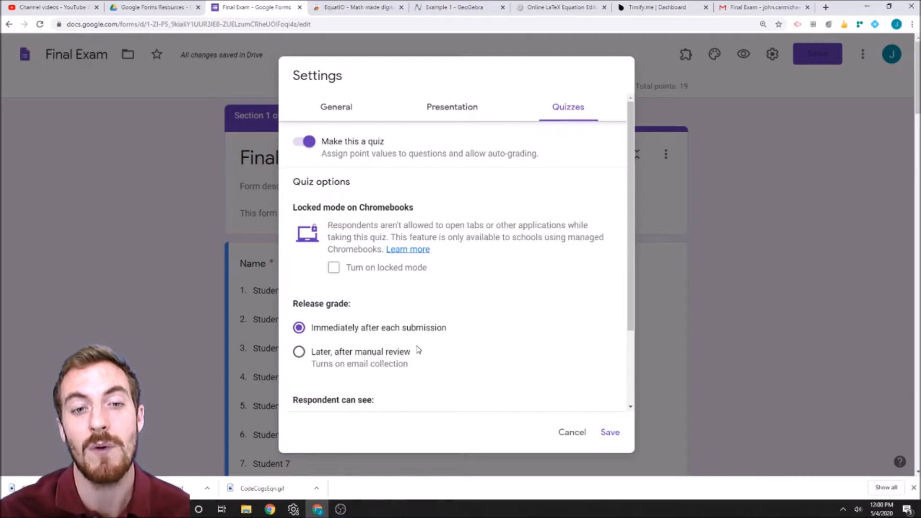
{"action": "left_click", "coordinate": [299, 353]}
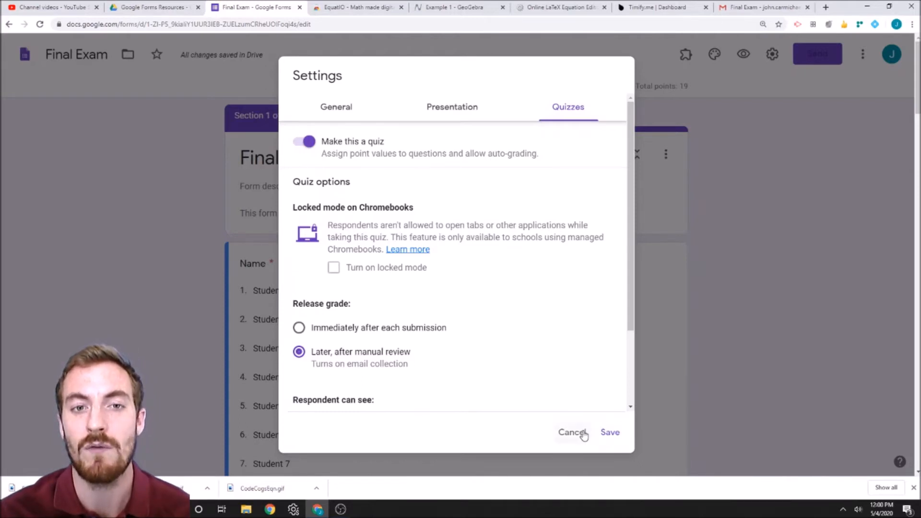
{"action": "left_click", "coordinate": [610, 433]}
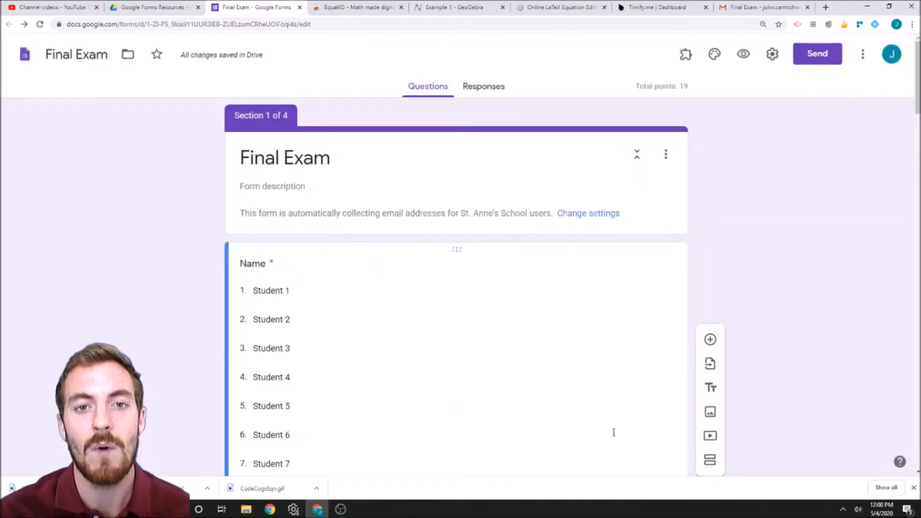
Examine the Final Exam form's header and the student list in the Name question.
{"action": "scroll", "coordinate": [463, 288], "scroll_direction": "down", "scroll_amount": 1}
{"action": "scroll", "coordinate": [460, 267], "scroll_direction": "up", "scroll_amount": 1}
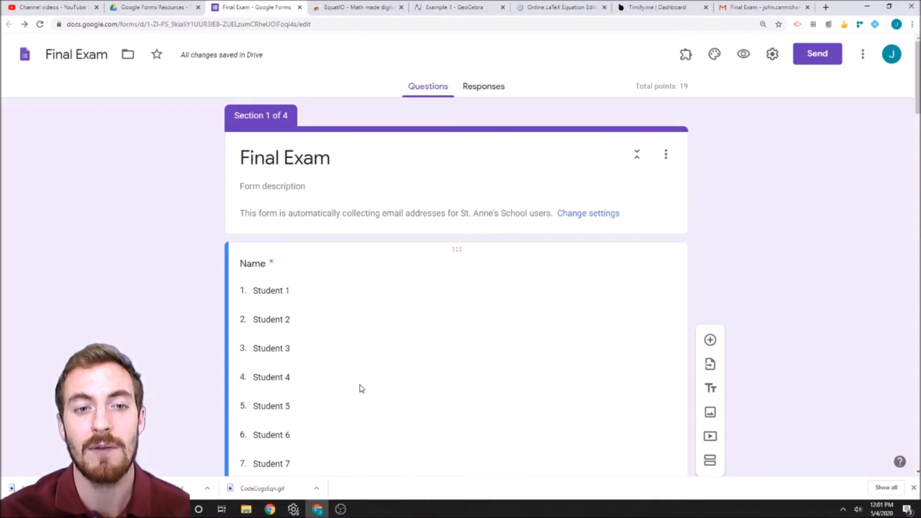
{"action": "scroll", "coordinate": [343, 283], "scroll_direction": "down", "scroll_amount": 1}
{"action": "scroll", "coordinate": [343, 283], "scroll_direction": "up", "scroll_amount": 1}
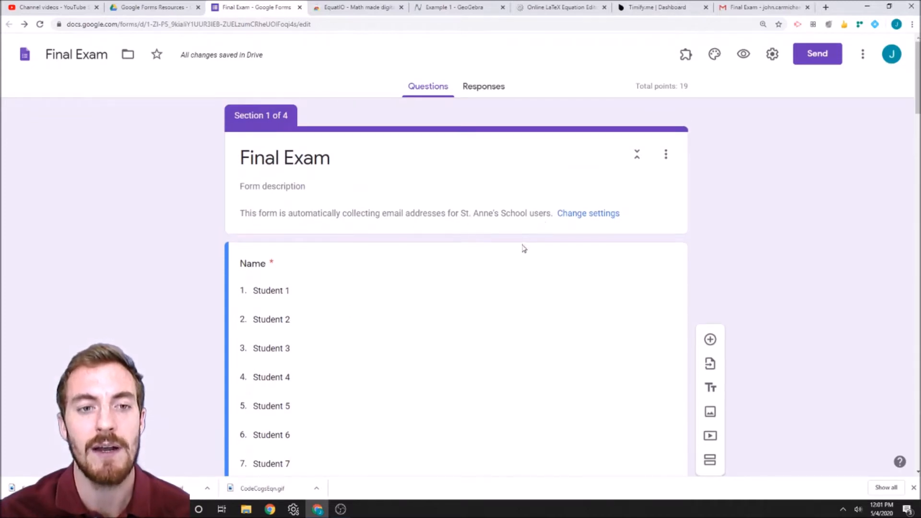
{"action": "scroll", "coordinate": [526, 245], "scroll_direction": "down", "scroll_amount": 3}
{"action": "scroll", "coordinate": [500, 261], "scroll_direction": "up", "scroll_amount": 3}
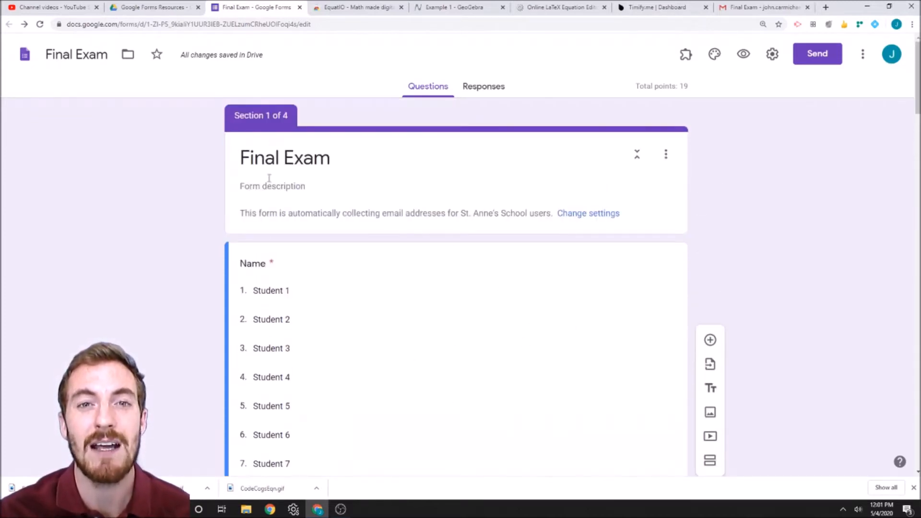
{"action": "scroll", "coordinate": [272, 162], "scroll_direction": "down", "scroll_amount": 3}
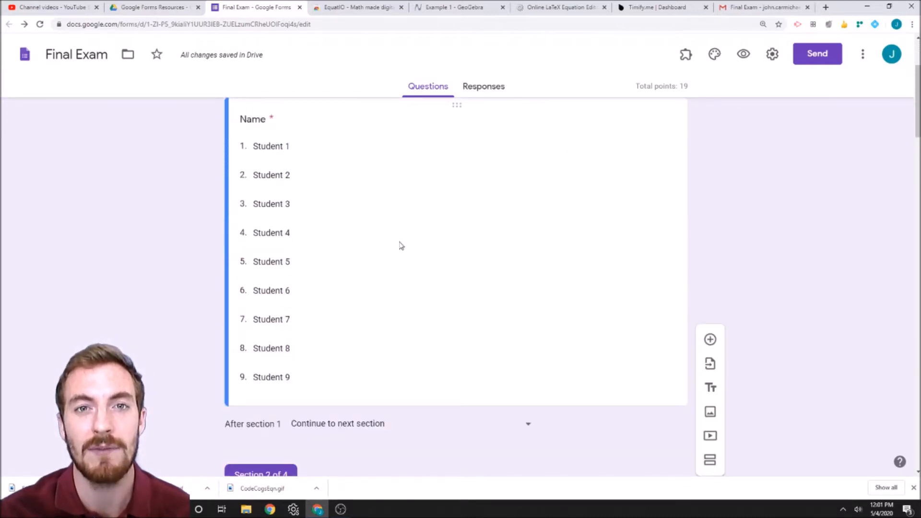
{"action": "scroll", "coordinate": [364, 287], "scroll_direction": "up", "scroll_amount": 2}
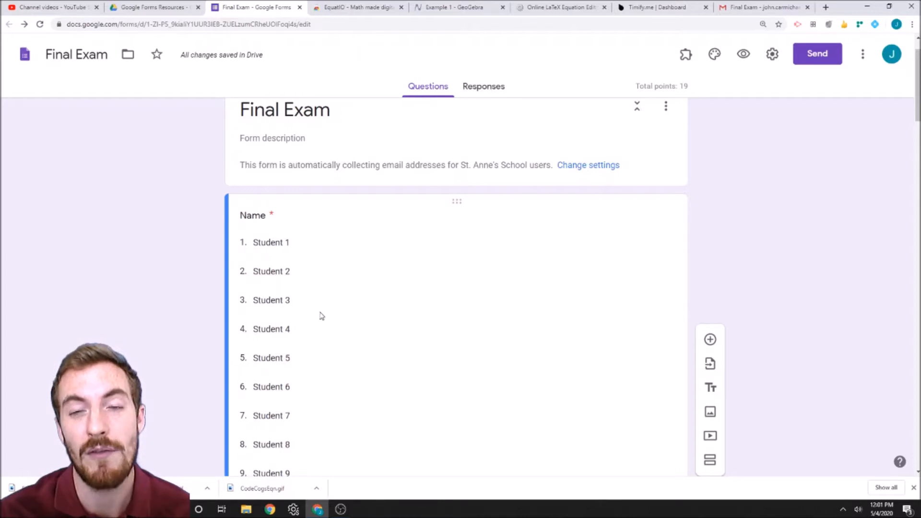
View the form's available add-ons and open the Name dropdown question at its Student 2 option.
{"action": "left_click", "coordinate": [686, 56]}
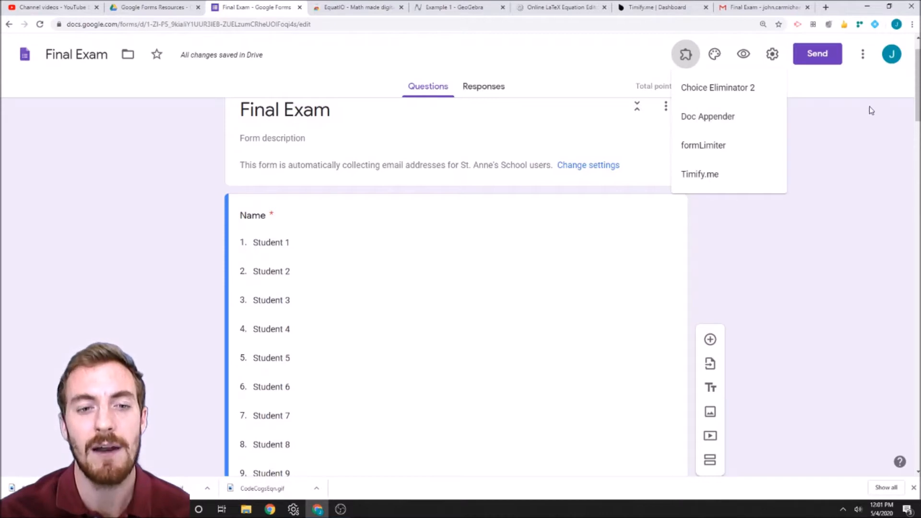
{"action": "left_click", "coordinate": [402, 320]}
{"action": "left_click", "coordinate": [261, 262]}
{"action": "left_click", "coordinate": [270, 289]}
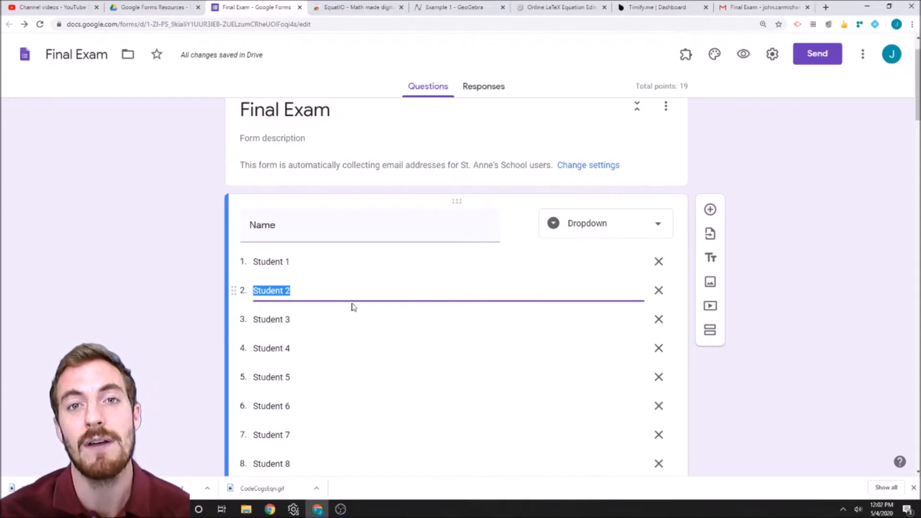
Examine the rest of the Name question and the questions in the Automatically Graded Questions section.
{"action": "scroll", "coordinate": [493, 264], "scroll_direction": "down", "scroll_amount": 6}
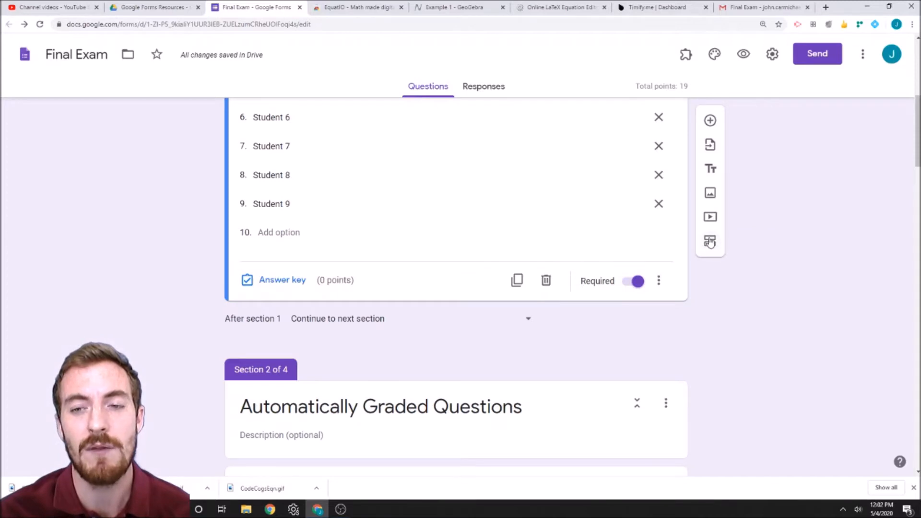
{"action": "scroll", "coordinate": [339, 374], "scroll_direction": "down", "scroll_amount": 3}
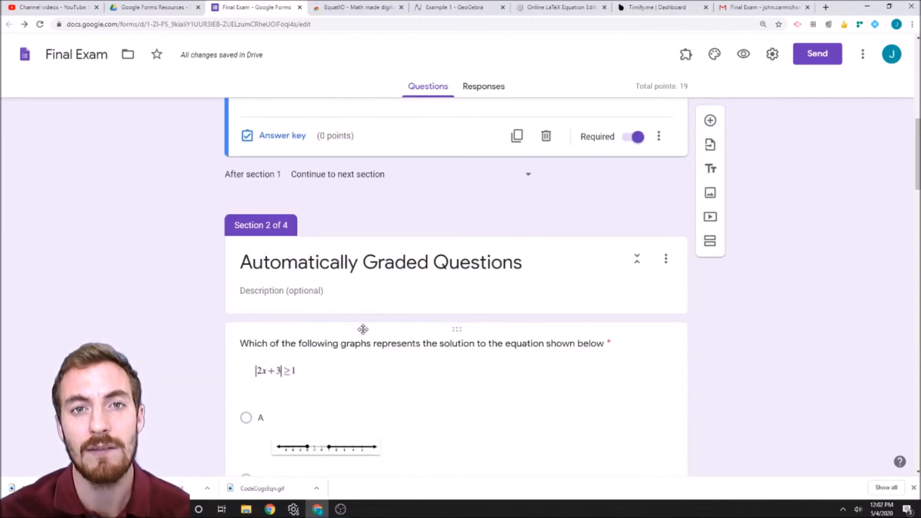
{"action": "scroll", "coordinate": [395, 386], "scroll_direction": "up", "scroll_amount": 6}
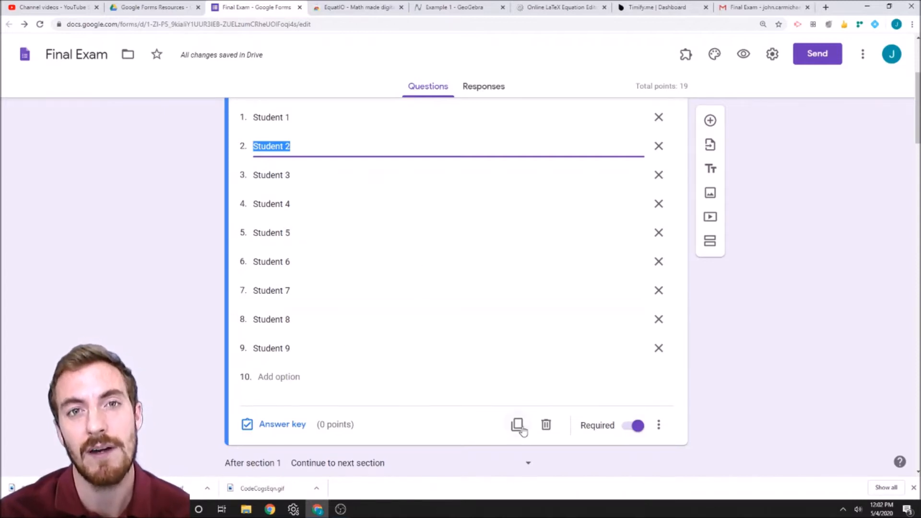
{"action": "scroll", "coordinate": [410, 321], "scroll_direction": "down", "scroll_amount": 1}
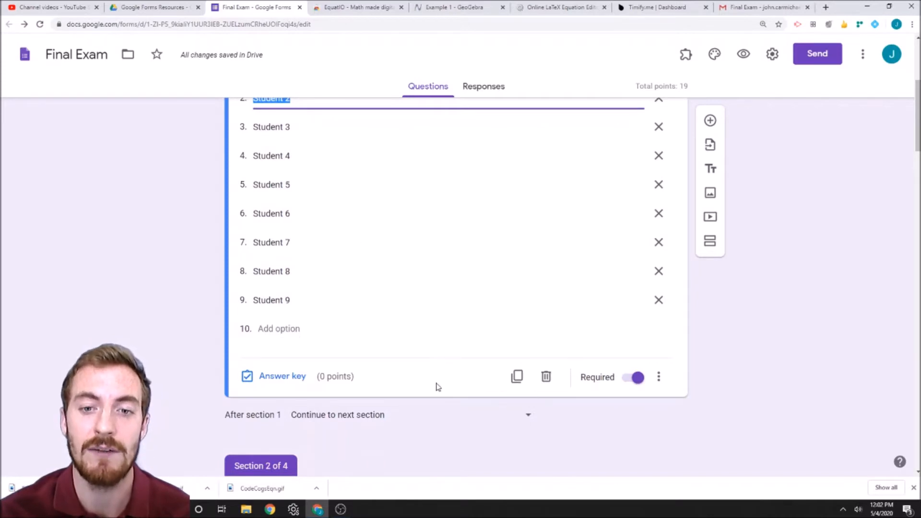
{"action": "scroll", "coordinate": [365, 346], "scroll_direction": "down", "scroll_amount": 2}
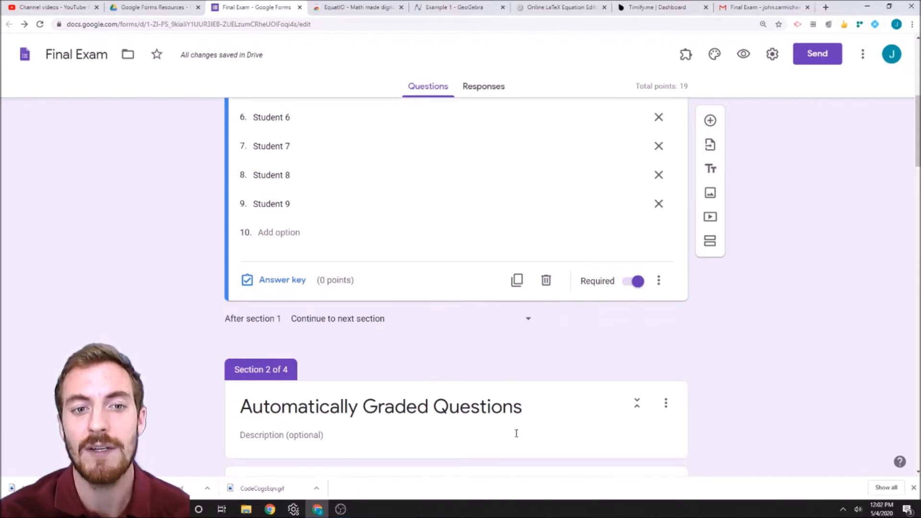
{"action": "scroll", "coordinate": [426, 370], "scroll_direction": "up", "scroll_amount": 4}
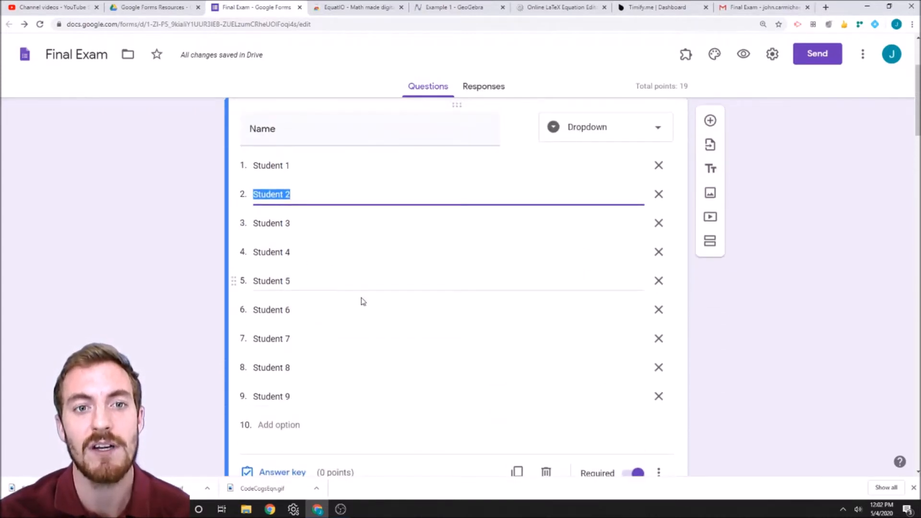
{"action": "scroll", "coordinate": [324, 219], "scroll_direction": "down", "scroll_amount": 5}
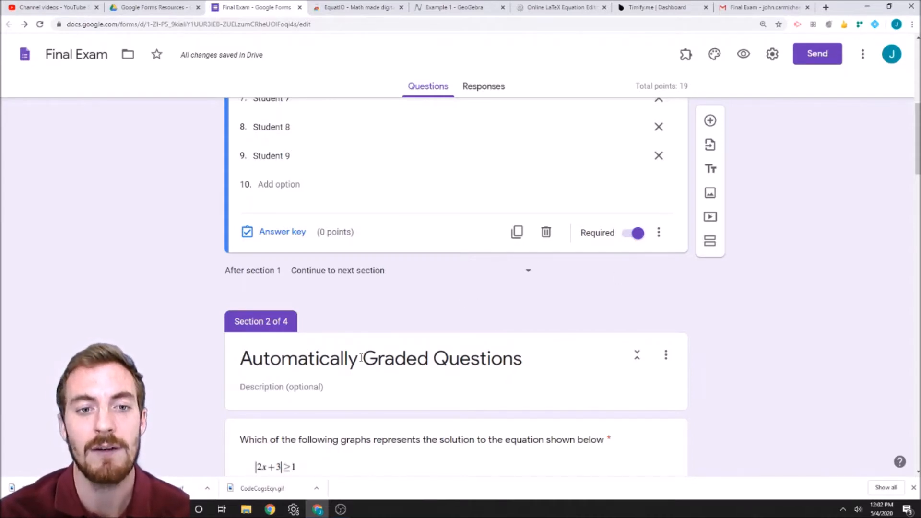
{"action": "scroll", "coordinate": [611, 308], "scroll_direction": "down", "scroll_amount": 3}
{"action": "scroll", "coordinate": [600, 310], "scroll_direction": "up", "scroll_amount": 1}
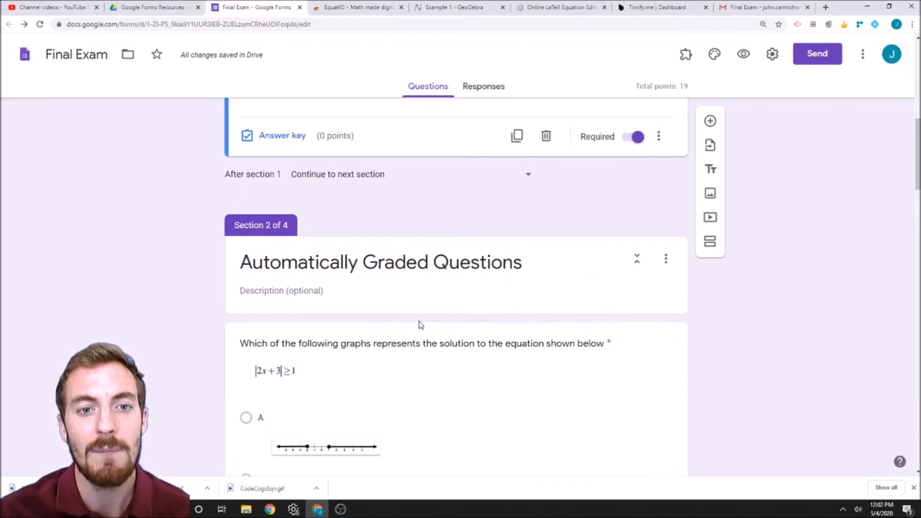
{"action": "scroll", "coordinate": [485, 308], "scroll_direction": "down", "scroll_amount": 3}
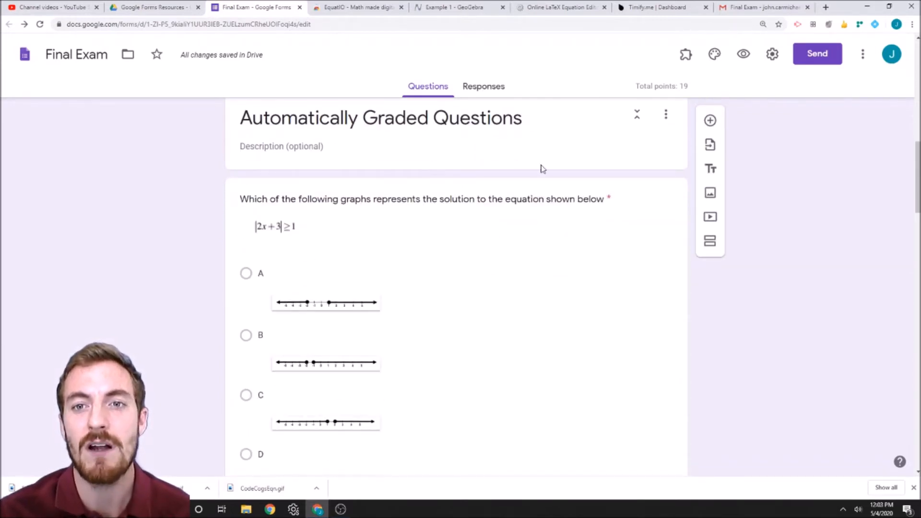
{"action": "scroll", "coordinate": [521, 262], "scroll_direction": "down", "scroll_amount": 1}
{"action": "scroll", "coordinate": [522, 263], "scroll_direction": "down", "scroll_amount": 5}
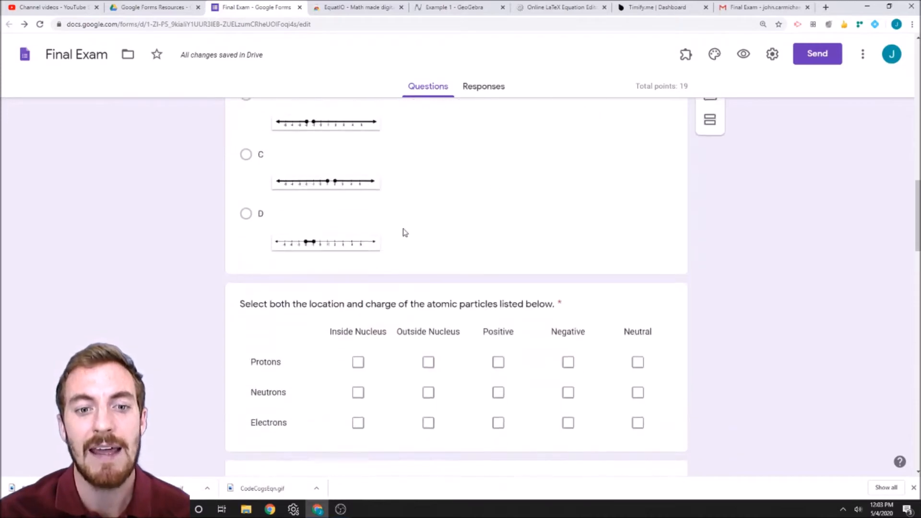
{"action": "scroll", "coordinate": [483, 254], "scroll_direction": "up", "scroll_amount": 3}
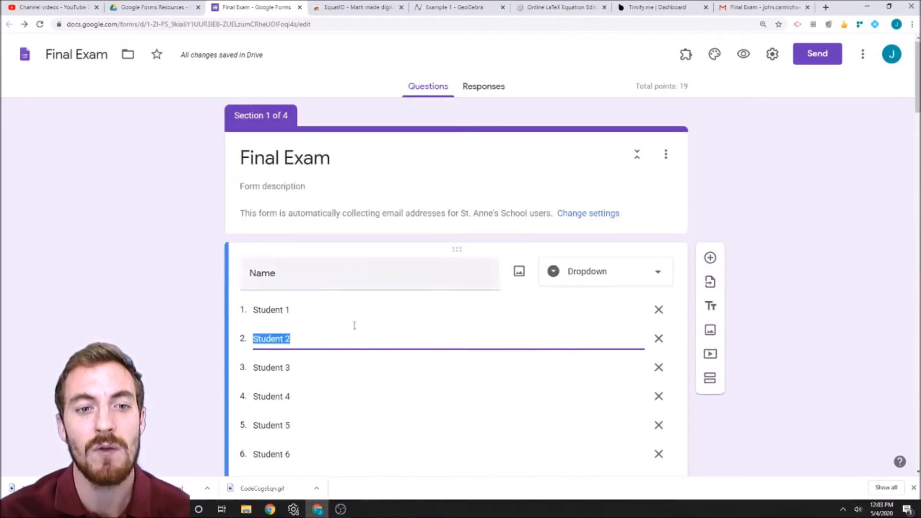
{"action": "scroll", "coordinate": [354, 387], "scroll_direction": "down", "scroll_amount": 4}
{"action": "scroll", "coordinate": [378, 354], "scroll_direction": "down", "scroll_amount": 13}
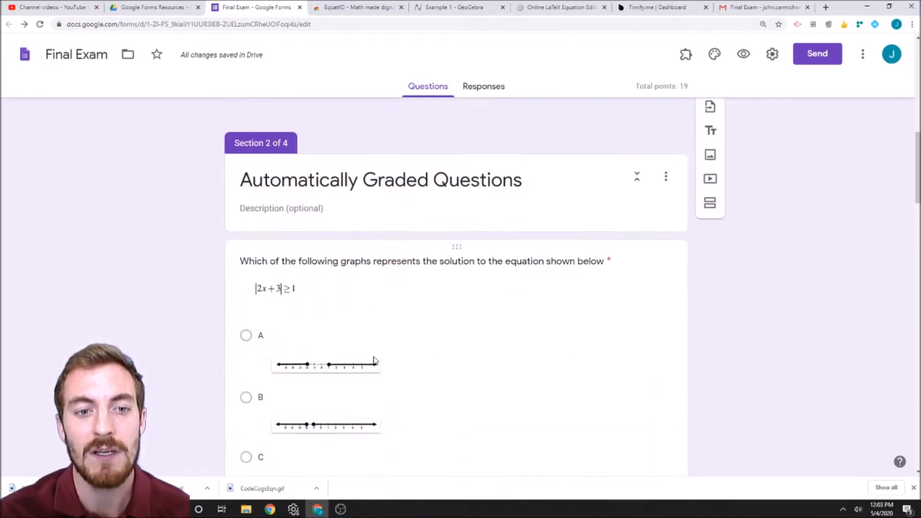
Open the graph question in the Automatically Graded Questions section for editing and view the available question types.
{"action": "left_click", "coordinate": [522, 259]}
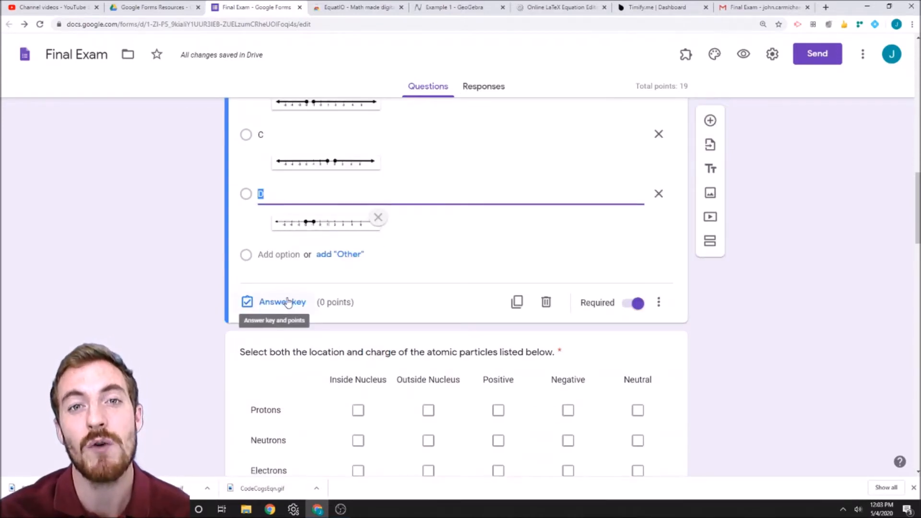
{"action": "scroll", "coordinate": [530, 325], "scroll_direction": "up", "scroll_amount": 4}
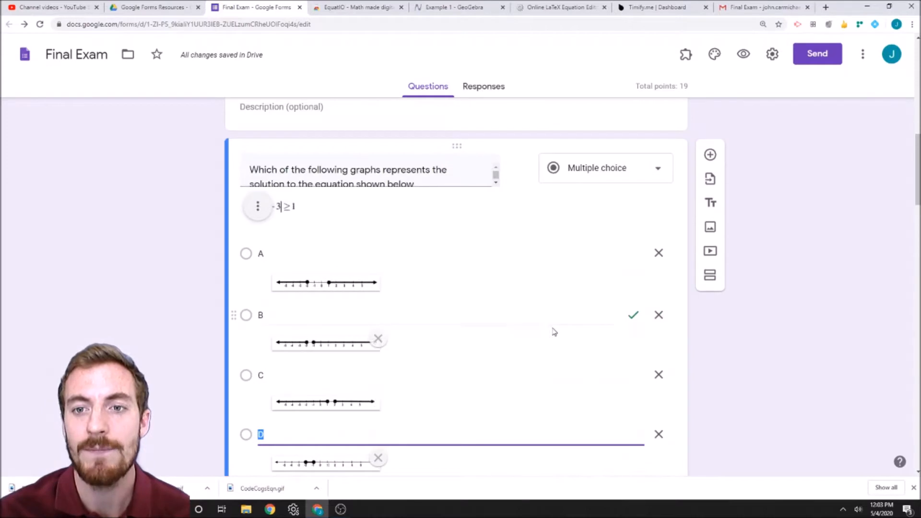
{"action": "left_click", "coordinate": [624, 129]}
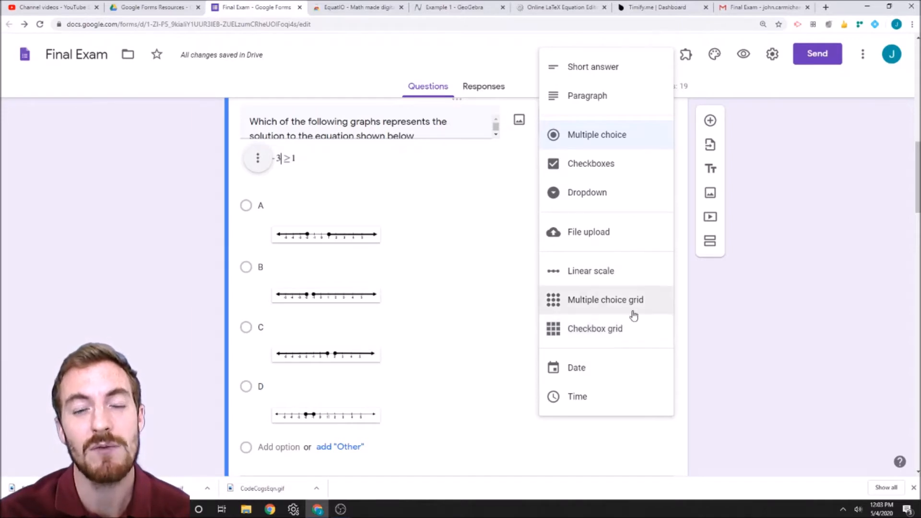
{"action": "left_click", "coordinate": [862, 308]}
Examine the graph question's text, equation image and answer option A.
{"action": "scroll", "coordinate": [363, 343], "scroll_direction": "up", "scroll_amount": 4}
{"action": "scroll", "coordinate": [364, 338], "scroll_direction": "down", "scroll_amount": 2}
{"action": "scroll", "coordinate": [363, 334], "scroll_direction": "down", "scroll_amount": 1}
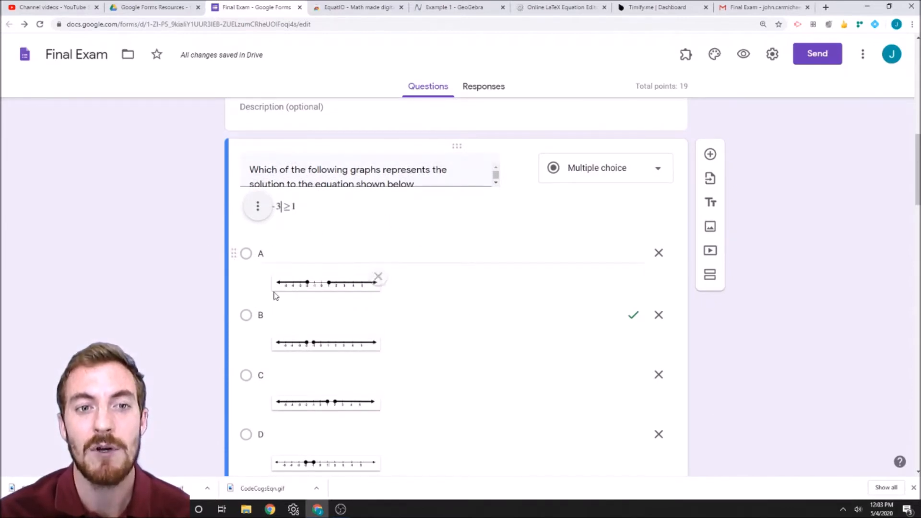
{"action": "scroll", "coordinate": [458, 240], "scroll_direction": "up", "scroll_amount": 1}
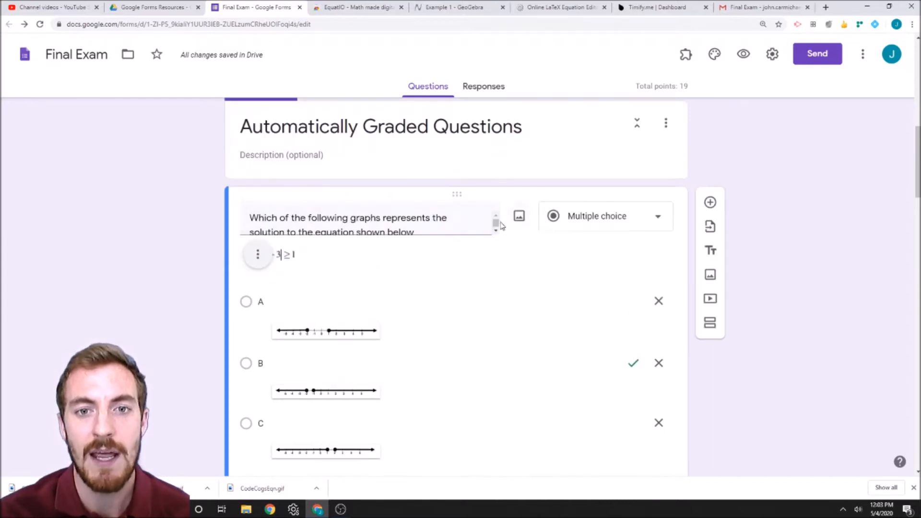
{"action": "left_click", "coordinate": [496, 226]}
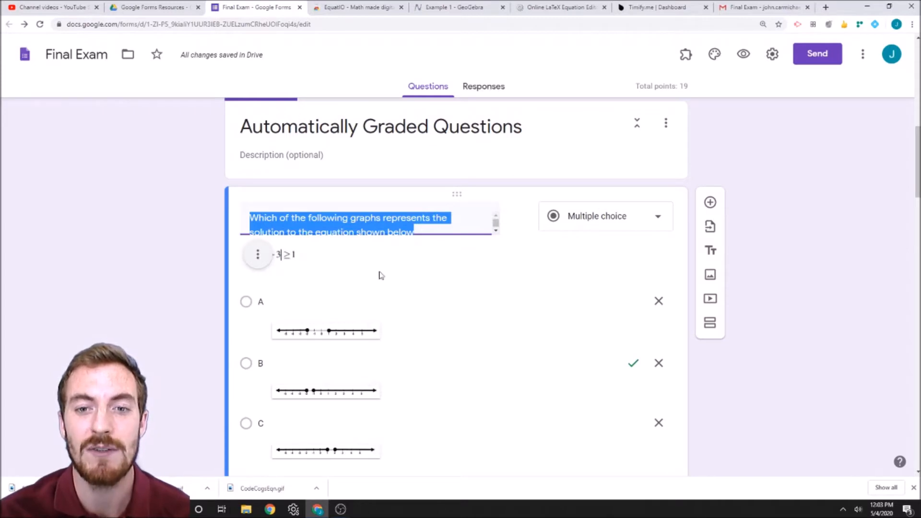
{"action": "left_click", "coordinate": [585, 304]}
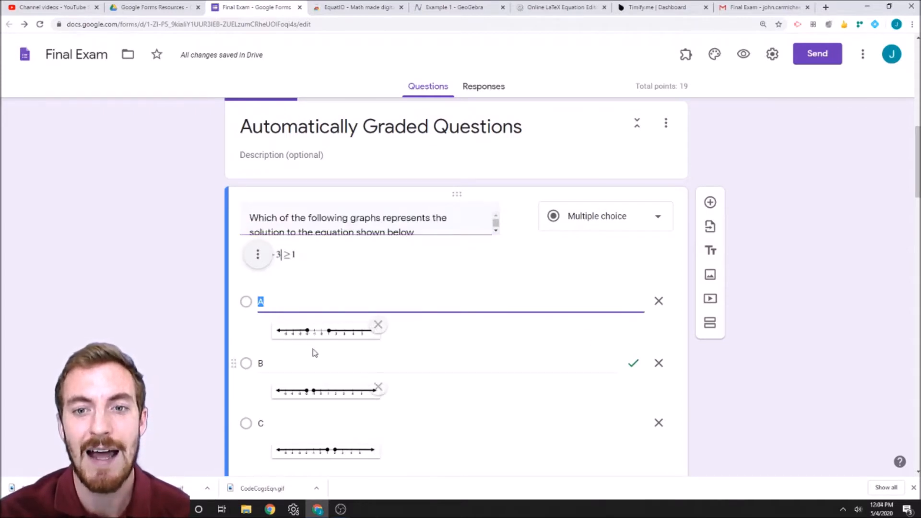
Add a fifth answer option to the graph question and remove it again.
{"action": "scroll", "coordinate": [424, 332], "scroll_direction": "down", "scroll_amount": 5}
{"action": "scroll", "coordinate": [294, 352], "scroll_direction": "up", "scroll_amount": 1}
{"action": "left_click", "coordinate": [290, 364]}
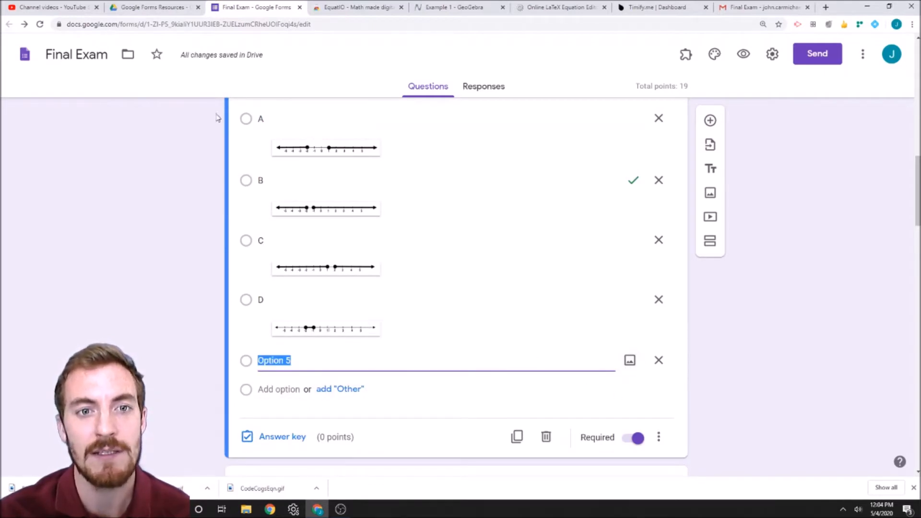
{"action": "left_click", "coordinate": [658, 360]}
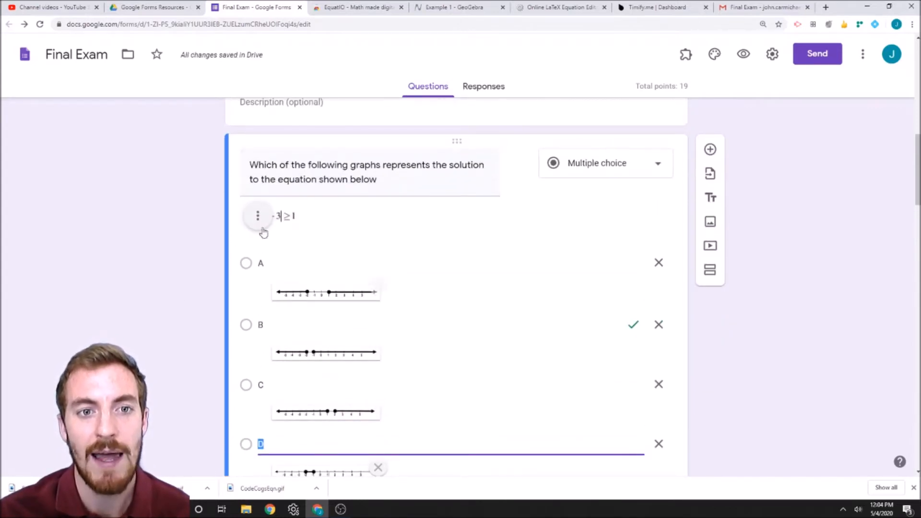
Open the graph question's answer key and set its value to 1 point, keeping B as the correct answer.
{"action": "scroll", "coordinate": [329, 345], "scroll_direction": "down", "scroll_amount": 2}
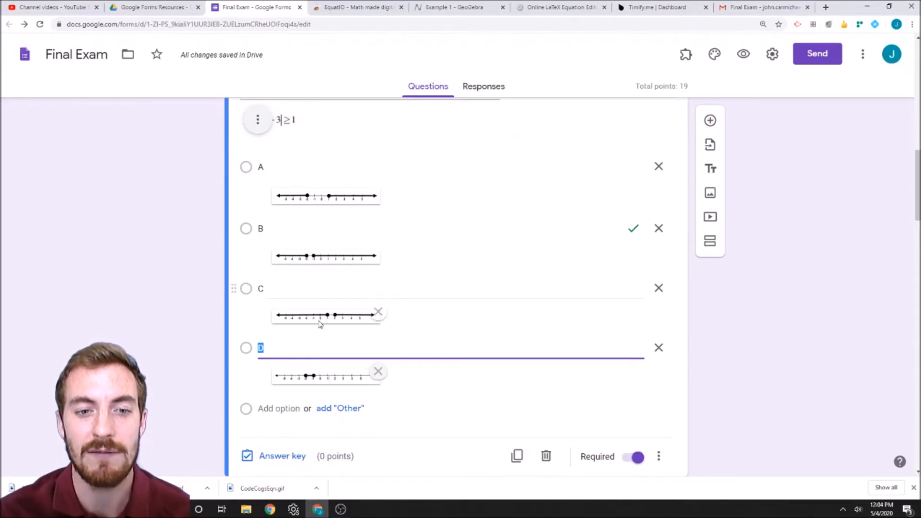
{"action": "scroll", "coordinate": [303, 365], "scroll_direction": "down", "scroll_amount": 1}
{"action": "left_click", "coordinate": [282, 408]}
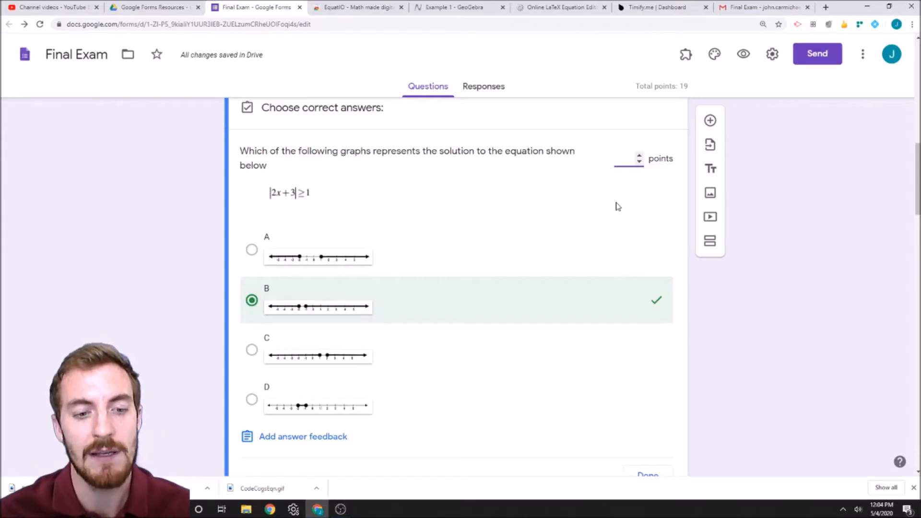
{"action": "left_click", "coordinate": [723, 266]}
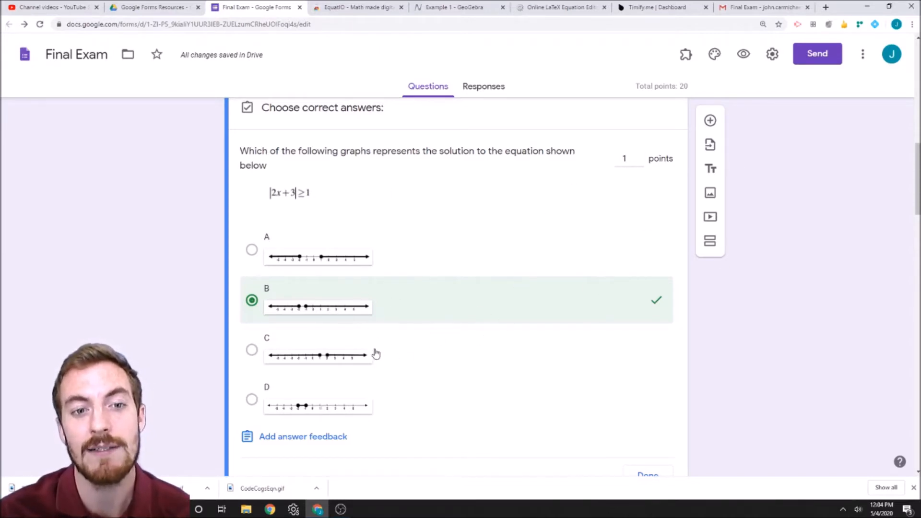
View the graph question's feedback options for incorrect and correct answers, save without entering feedback, and close the answer key.
{"action": "scroll", "coordinate": [509, 319], "scroll_direction": "down", "scroll_amount": 2}
{"action": "scroll", "coordinate": [461, 345], "scroll_direction": "up", "scroll_amount": 1}
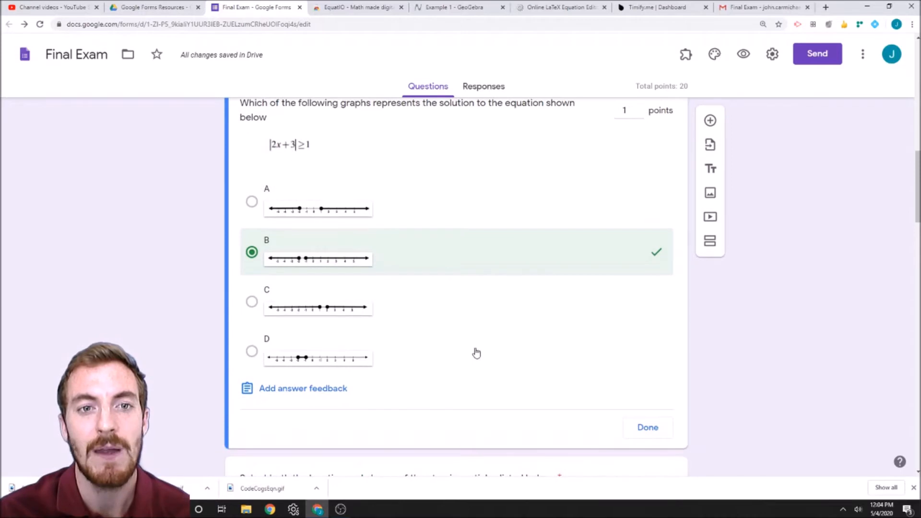
{"action": "left_click", "coordinate": [294, 398]}
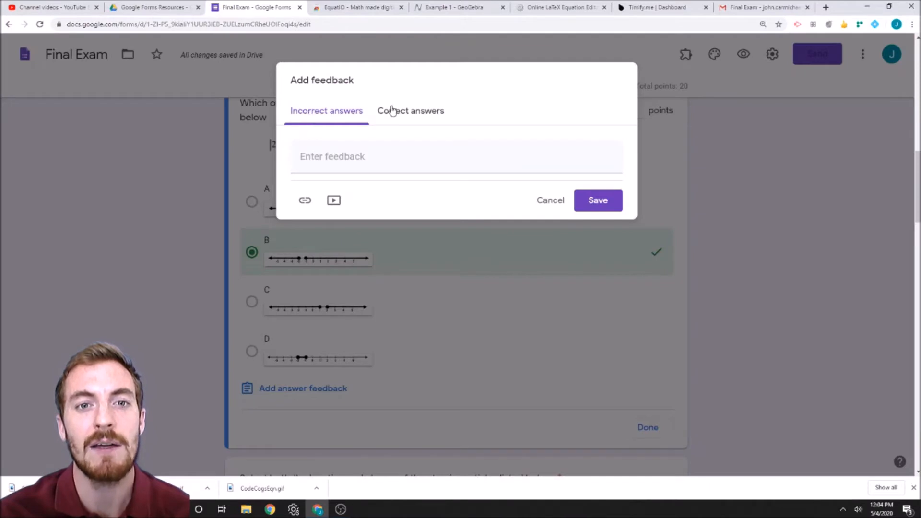
{"action": "left_click", "coordinate": [402, 116]}
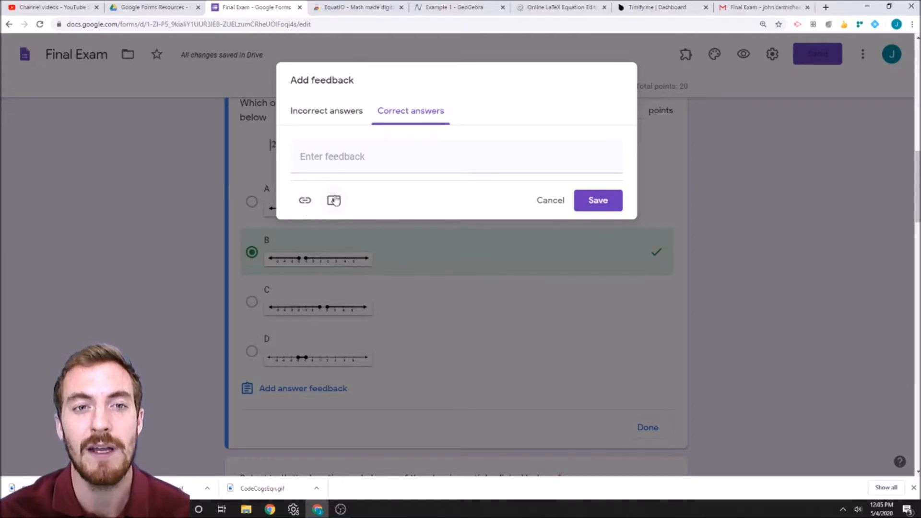
{"action": "left_click", "coordinate": [323, 120]}
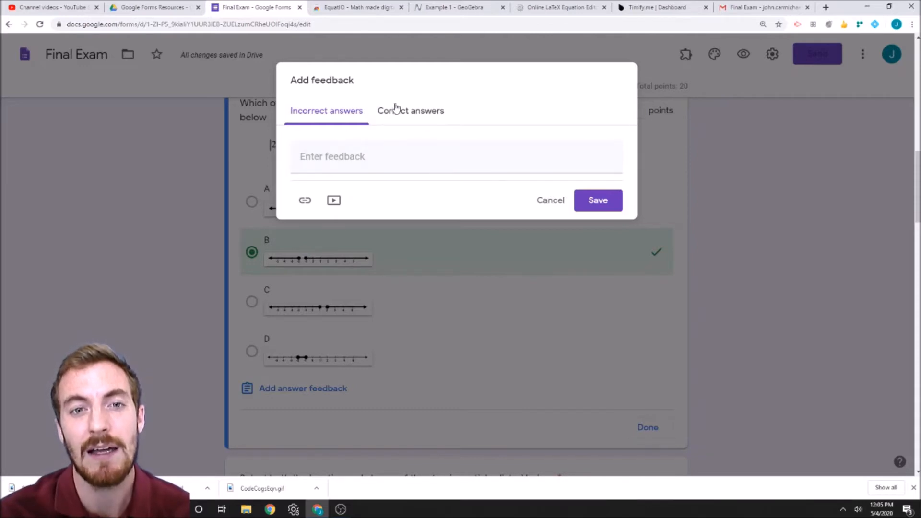
{"action": "left_click", "coordinate": [596, 204]}
{"action": "scroll", "coordinate": [582, 356], "scroll_direction": "up", "scroll_amount": 2}
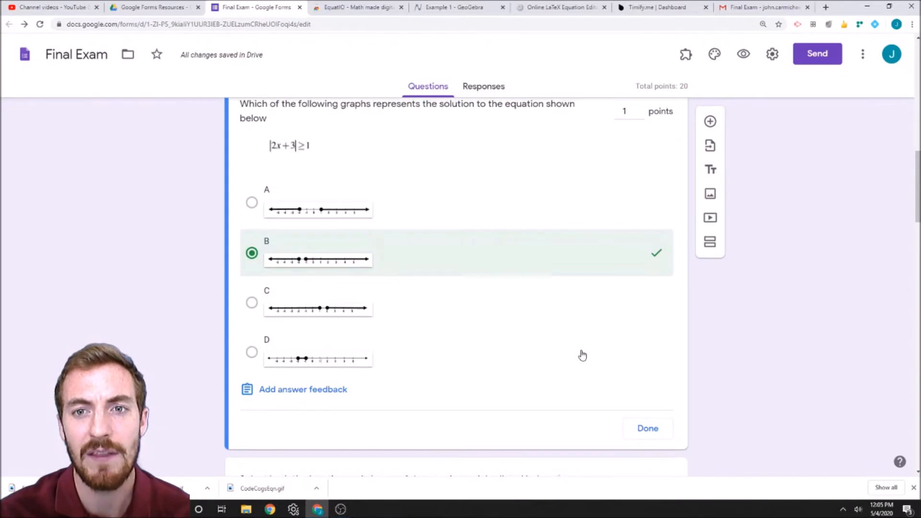
{"action": "scroll", "coordinate": [582, 355], "scroll_direction": "down", "scroll_amount": 2}
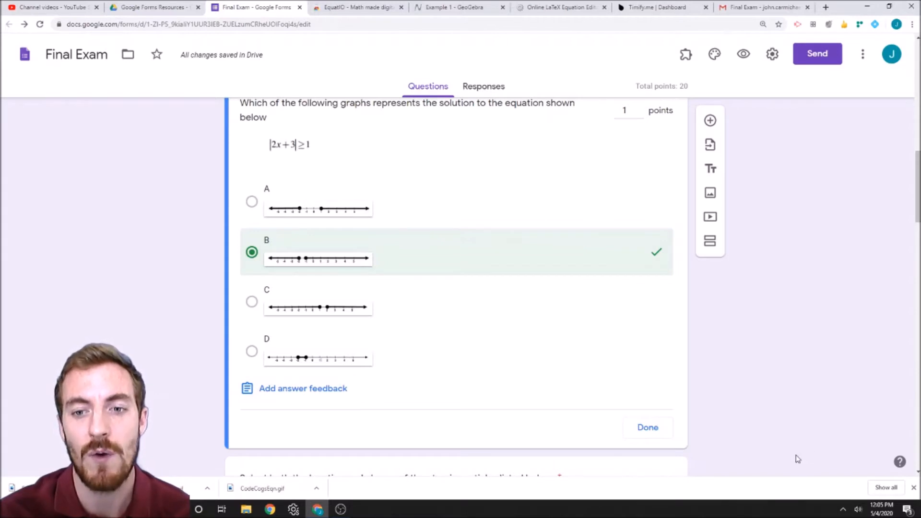
{"action": "left_click", "coordinate": [655, 433]}
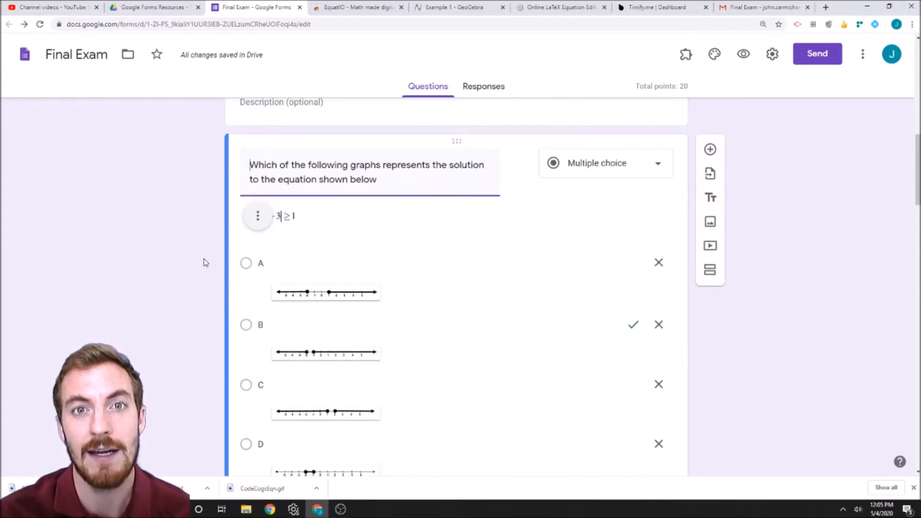
Open the atomic particles checkbox grid question and view its answer key.
{"action": "scroll", "coordinate": [364, 254], "scroll_direction": "down", "scroll_amount": 10}
{"action": "scroll", "coordinate": [336, 216], "scroll_direction": "up", "scroll_amount": 1}
{"action": "left_click", "coordinate": [322, 199]}
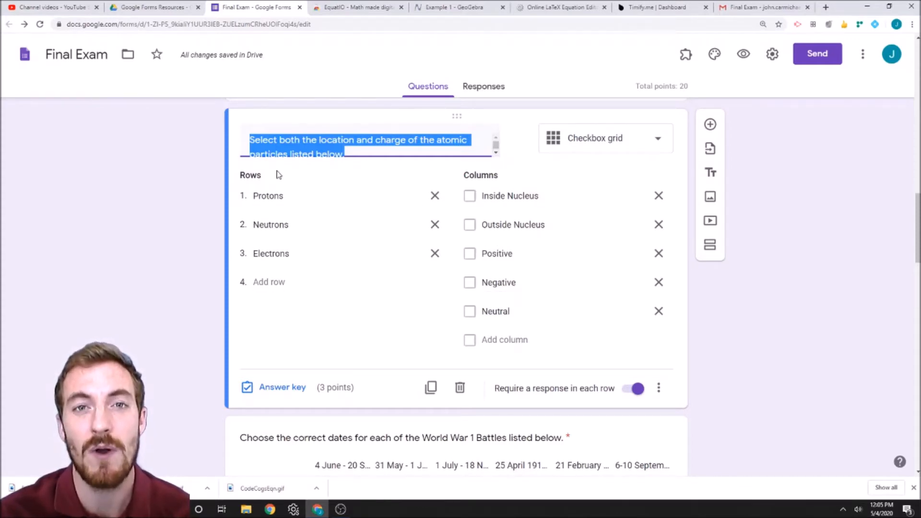
{"action": "left_click", "coordinate": [768, 306]}
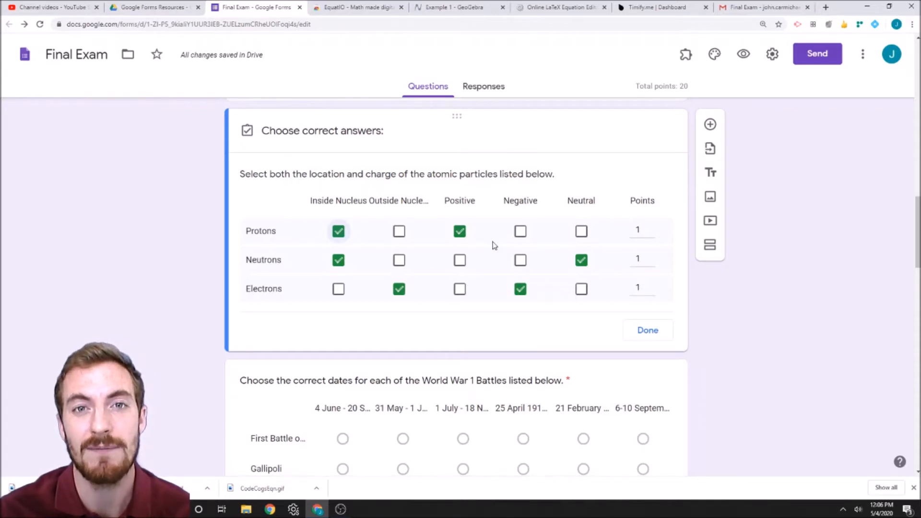
Switch the Protons row's correct charge from Positive to Negative, restore Positive, and close the answer key.
{"action": "left_click", "coordinate": [520, 232]}
{"action": "left_click", "coordinate": [460, 231]}
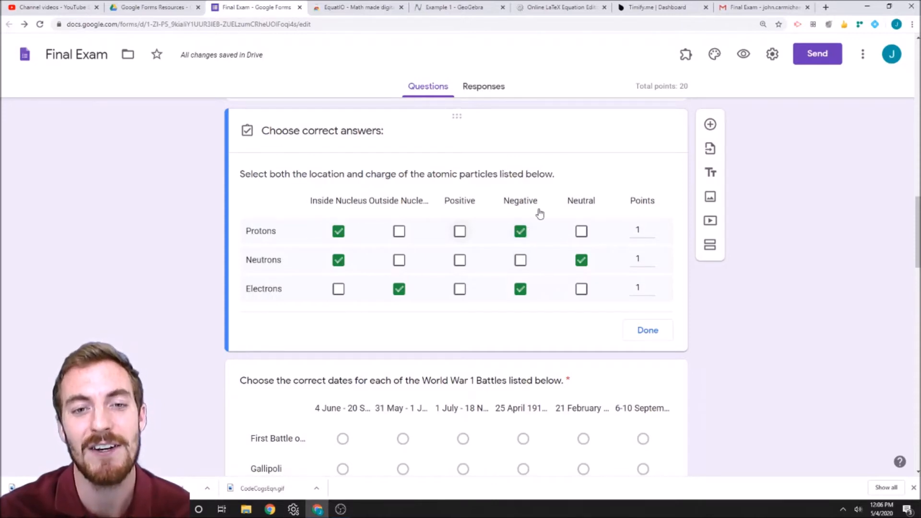
{"action": "left_click", "coordinate": [459, 231]}
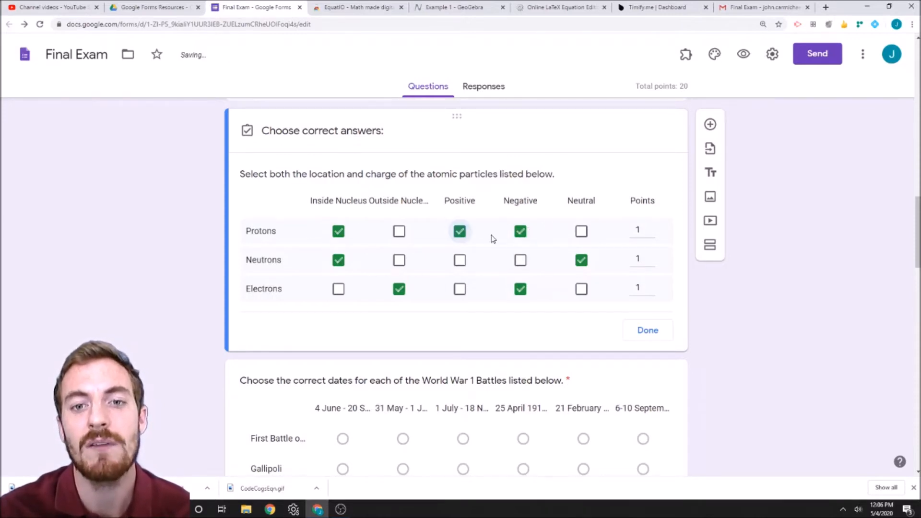
{"action": "left_click", "coordinate": [520, 233]}
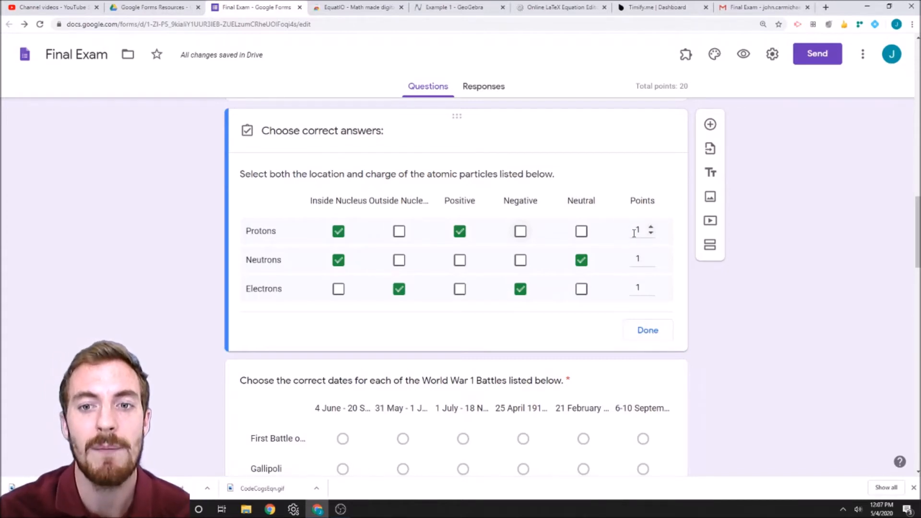
{"action": "left_click", "coordinate": [654, 331]}
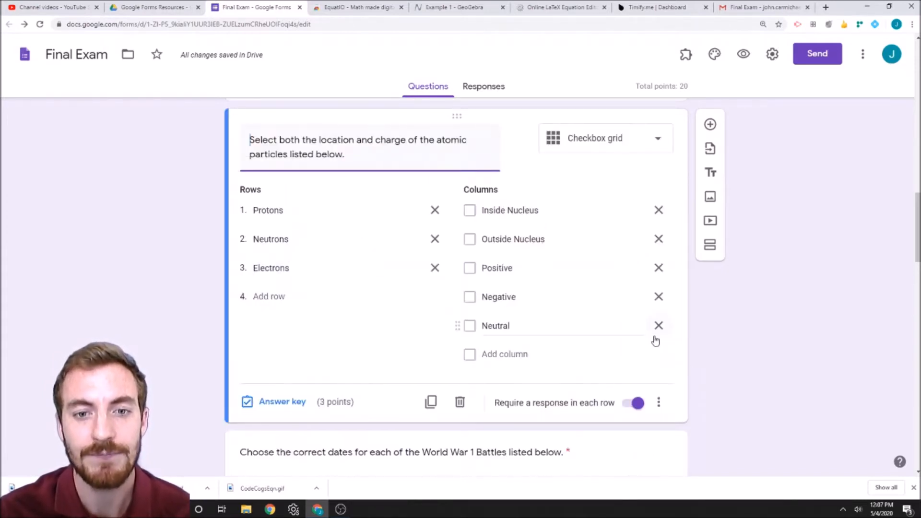
Open the World War 1 battles multiple choice grid question for editing and examine its rows and date columns.
{"action": "scroll", "coordinate": [437, 214], "scroll_direction": "down", "scroll_amount": 4}
{"action": "scroll", "coordinate": [479, 431], "scroll_direction": "down", "scroll_amount": 2}
{"action": "scroll", "coordinate": [474, 420], "scroll_direction": "up", "scroll_amount": 4}
{"action": "scroll", "coordinate": [401, 442], "scroll_direction": "down", "scroll_amount": 4}
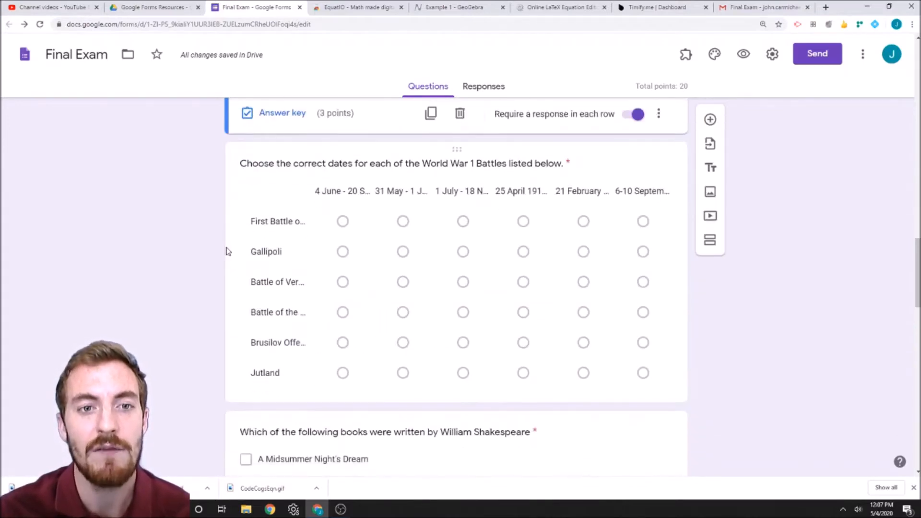
{"action": "left_click", "coordinate": [313, 218]}
{"action": "scroll", "coordinate": [440, 296], "scroll_direction": "up", "scroll_amount": 2}
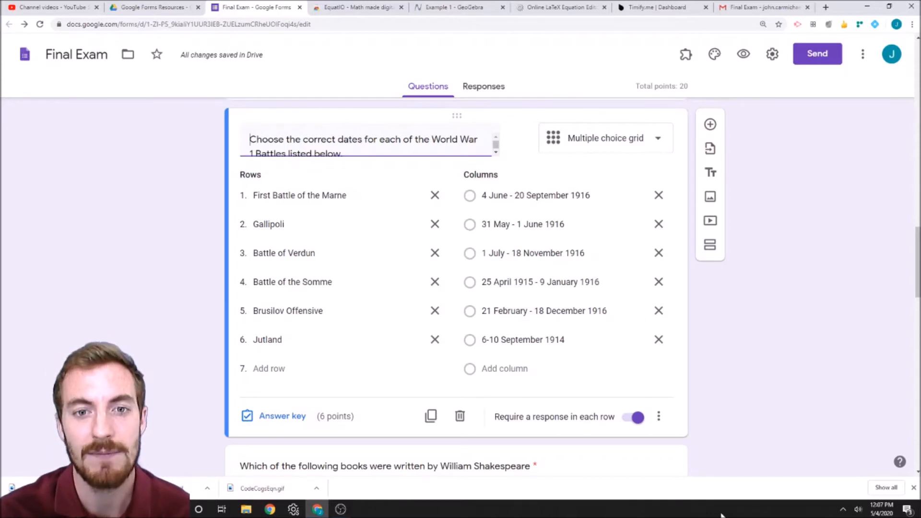
Review the correct dates and per-row points in the World War 1 battles question's answer key, and close the key.
{"action": "scroll", "coordinate": [319, 347], "scroll_direction": "down", "scroll_amount": 2}
{"action": "left_click", "coordinate": [280, 320]}
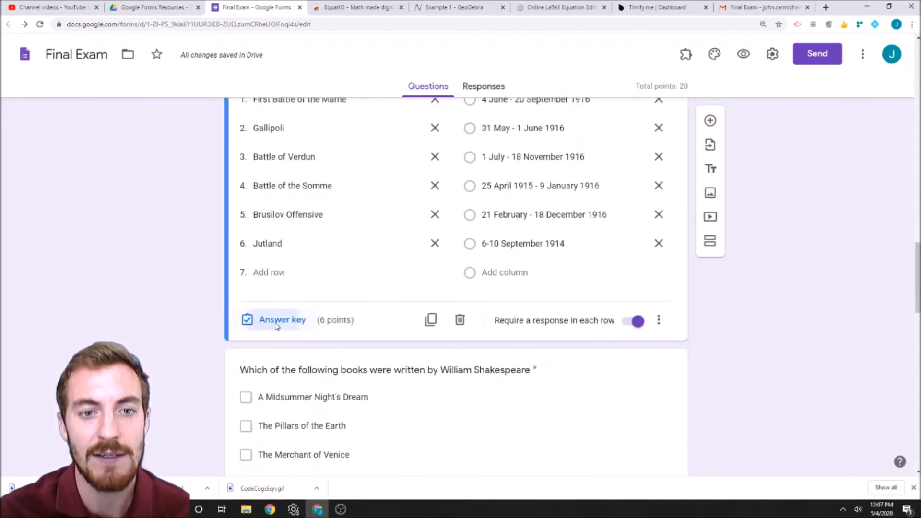
{"action": "scroll", "coordinate": [458, 304], "scroll_direction": "down", "scroll_amount": 1}
{"action": "scroll", "coordinate": [459, 303], "scroll_direction": "up", "scroll_amount": 1}
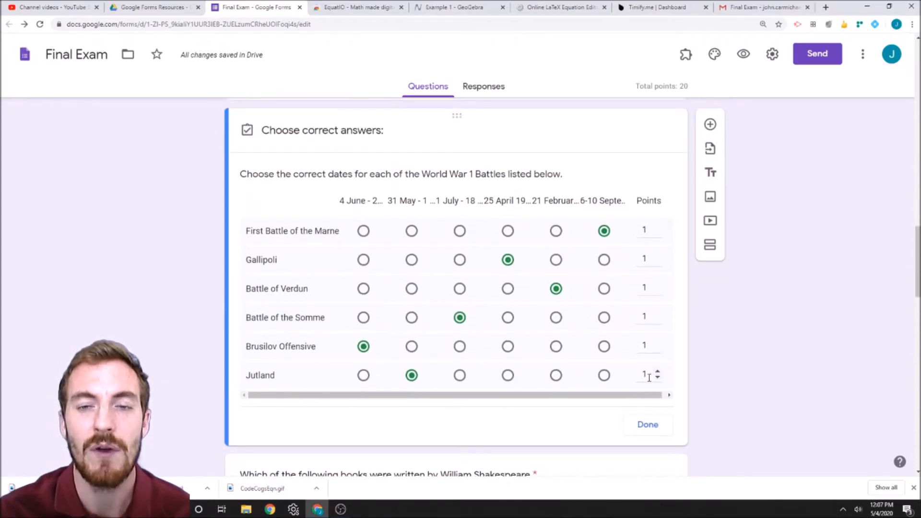
{"action": "left_click", "coordinate": [648, 428]}
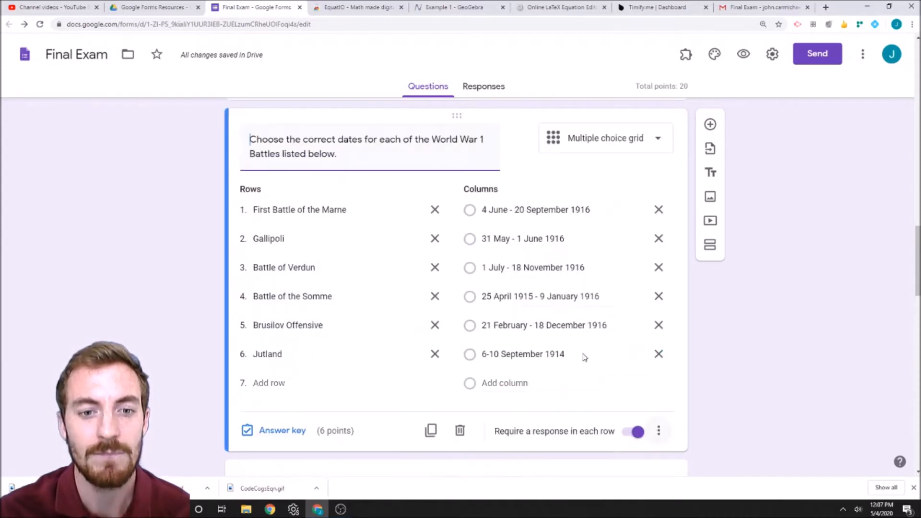
Open the William Shakespeare books checkbox question for editing and examine its answer options.
{"action": "scroll", "coordinate": [608, 381], "scroll_direction": "down", "scroll_amount": 6}
{"action": "scroll", "coordinate": [410, 248], "scroll_direction": "up", "scroll_amount": 1}
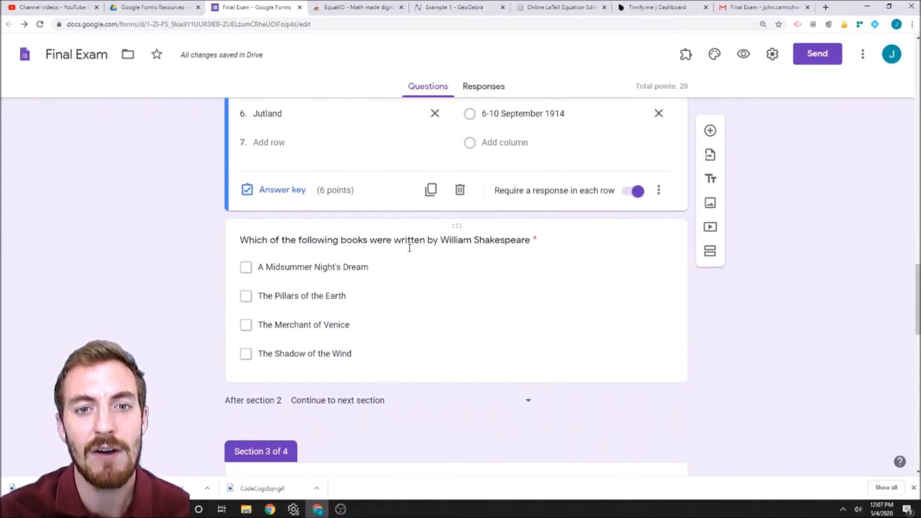
{"action": "left_click", "coordinate": [409, 248]}
{"action": "left_click", "coordinate": [638, 185]}
{"action": "left_click", "coordinate": [601, 189]}
{"action": "scroll", "coordinate": [308, 190], "scroll_direction": "down", "scroll_amount": 1}
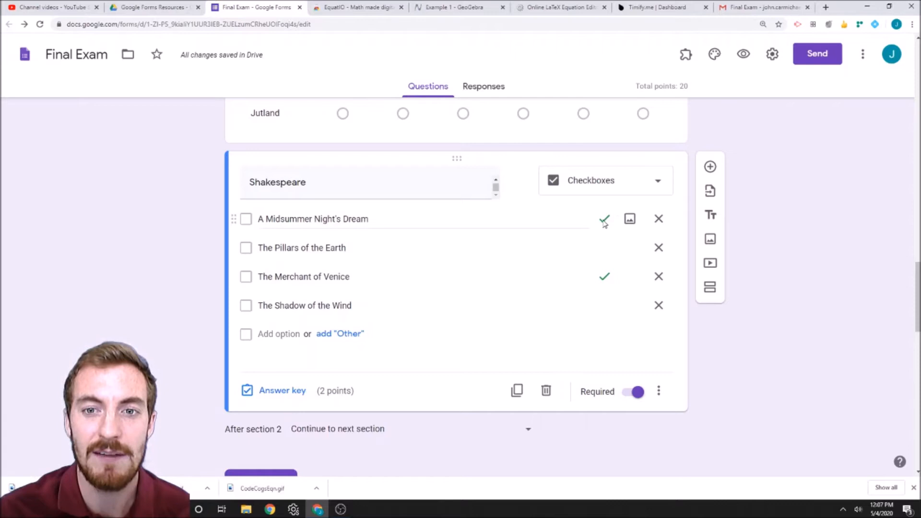
Review the correct books and point value in the Shakespeare question's answer key, and close the key.
{"action": "left_click", "coordinate": [269, 392]}
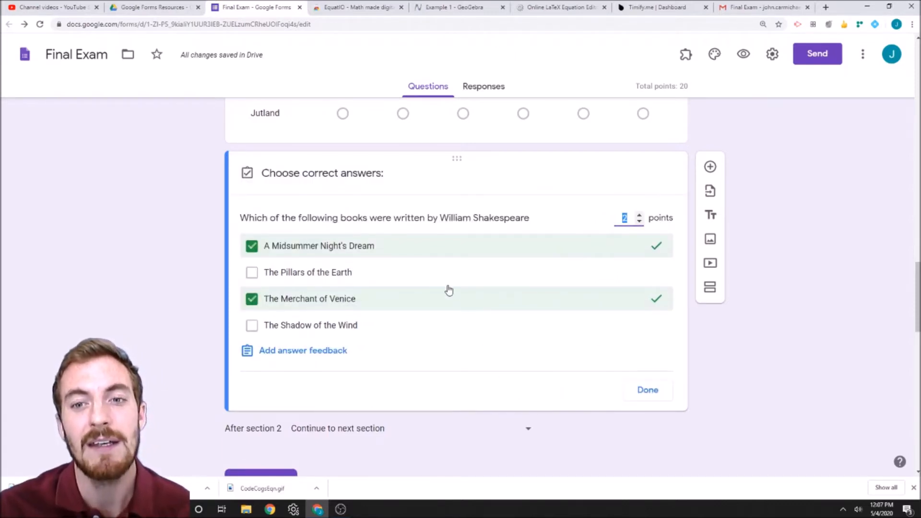
{"action": "left_click", "coordinate": [627, 223]}
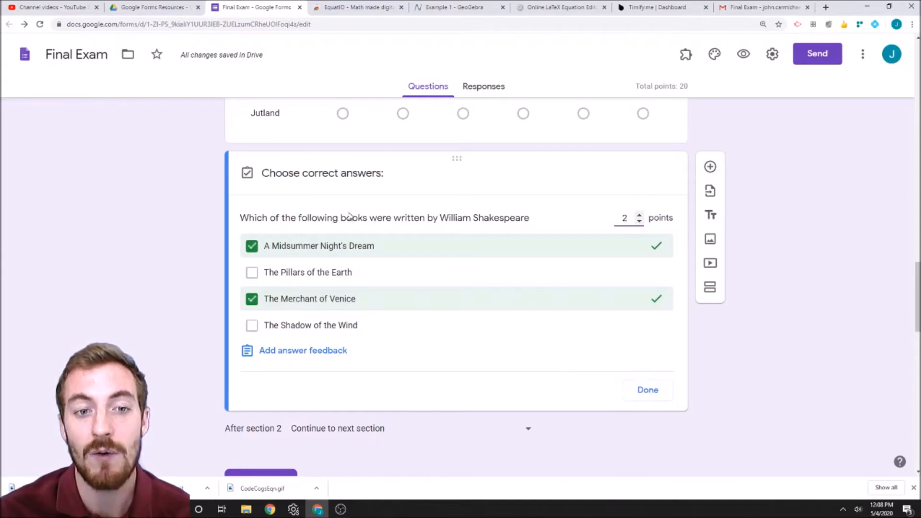
{"action": "left_click", "coordinate": [654, 394]}
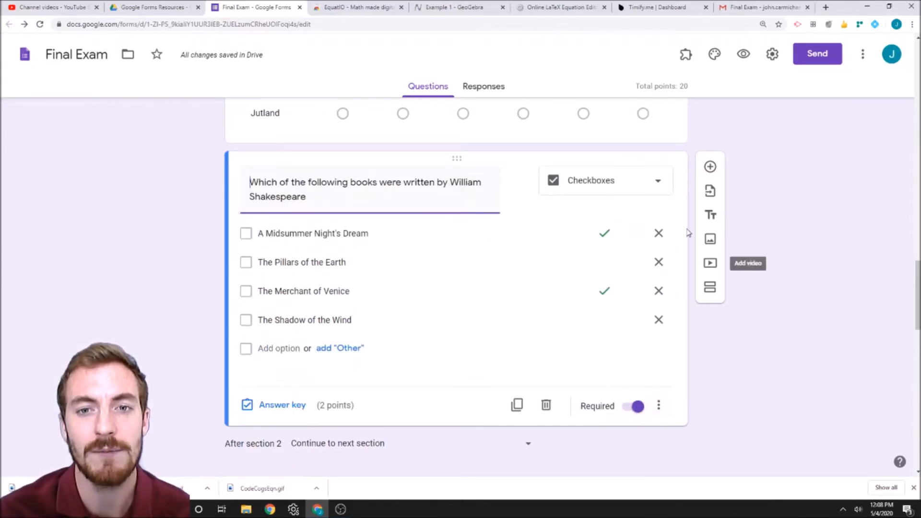
Compare the question types in the Automatically Graded Questions section, from the graph question to the World War 1 battles grid.
{"action": "scroll", "coordinate": [645, 278], "scroll_direction": "up", "scroll_amount": 15}
{"action": "scroll", "coordinate": [652, 286], "scroll_direction": "up", "scroll_amount": 5}
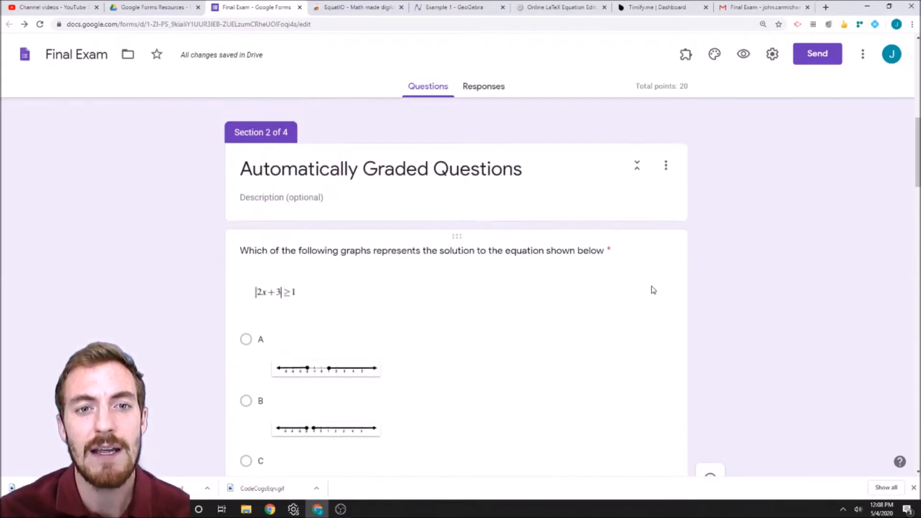
{"action": "scroll", "coordinate": [560, 315], "scroll_direction": "down", "scroll_amount": 2}
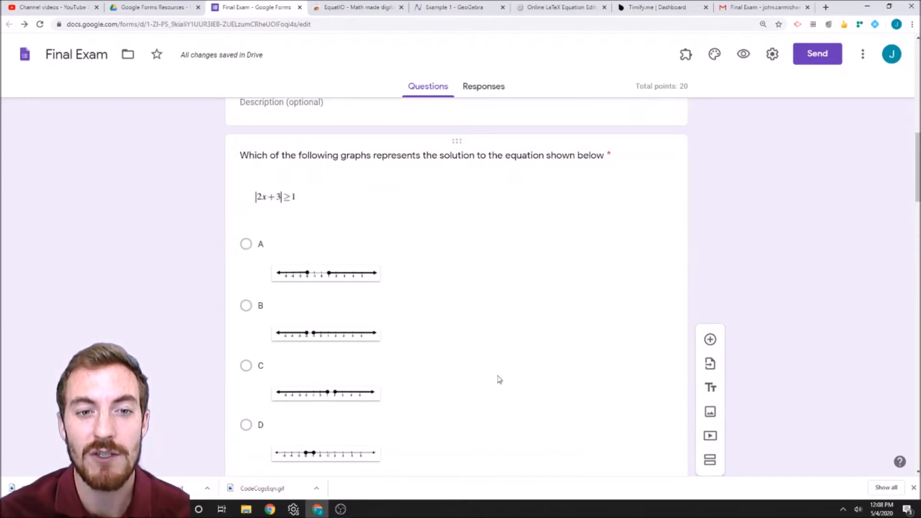
{"action": "scroll", "coordinate": [514, 287], "scroll_direction": "down", "scroll_amount": 15}
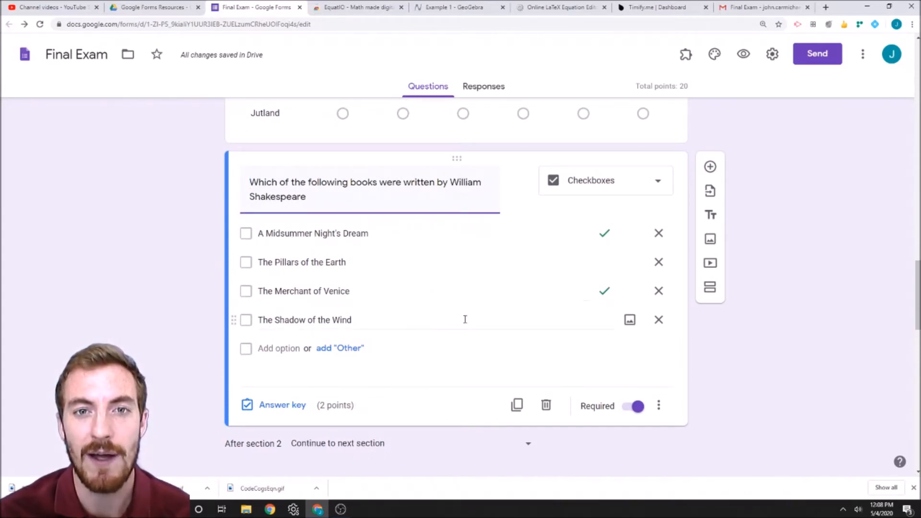
{"action": "scroll", "coordinate": [473, 331], "scroll_direction": "up", "scroll_amount": 10}
{"action": "scroll", "coordinate": [479, 340], "scroll_direction": "up", "scroll_amount": 1}
{"action": "scroll", "coordinate": [475, 336], "scroll_direction": "down", "scroll_amount": 2}
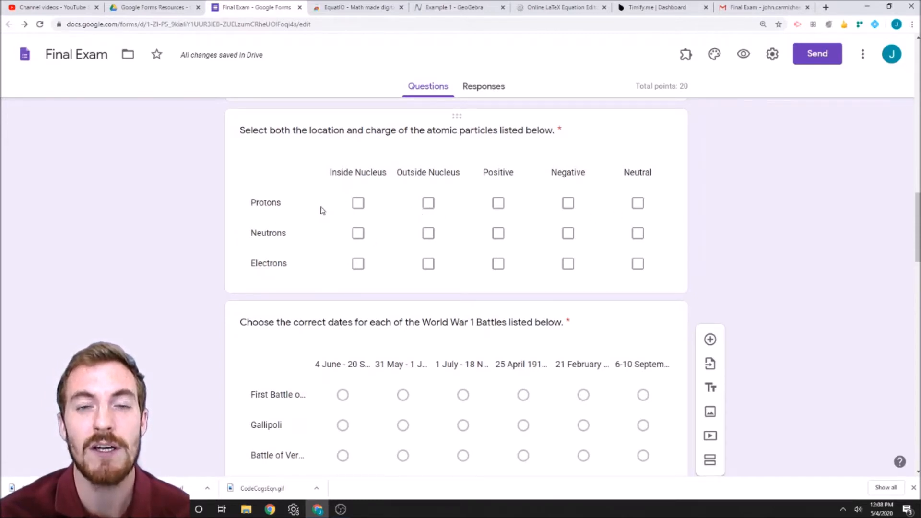
{"action": "scroll", "coordinate": [511, 177], "scroll_direction": "down", "scroll_amount": 4}
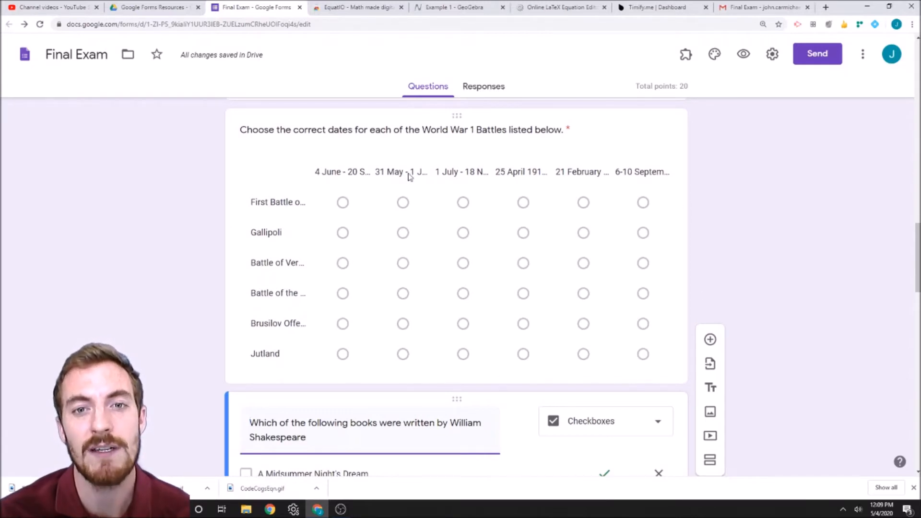
Reopen the World War 1 battles question's answer key, examine how each row is scored, and close the key.
{"action": "left_click", "coordinate": [477, 133]}
{"action": "left_click", "coordinate": [283, 431]}
{"action": "scroll", "coordinate": [517, 222], "scroll_direction": "up", "scroll_amount": 3}
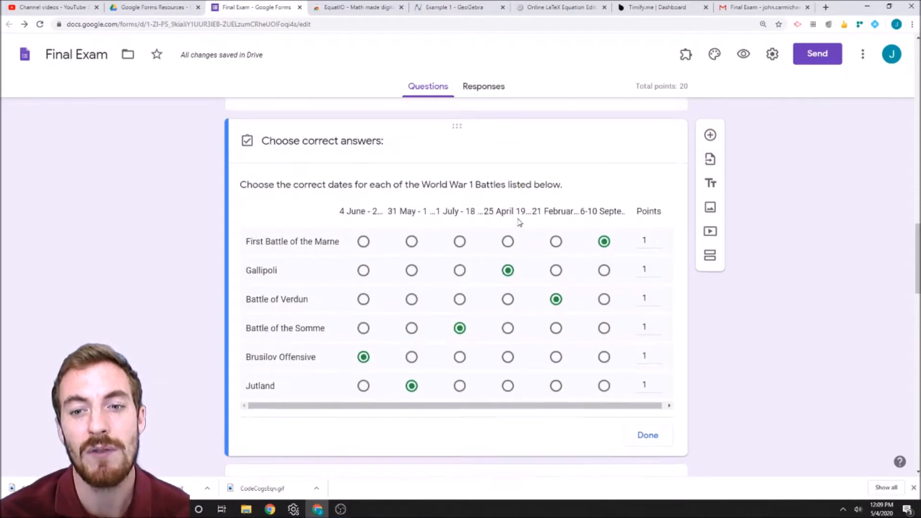
{"action": "scroll", "coordinate": [585, 263], "scroll_direction": "down", "scroll_amount": 4}
{"action": "scroll", "coordinate": [484, 270], "scroll_direction": "up", "scroll_amount": 1}
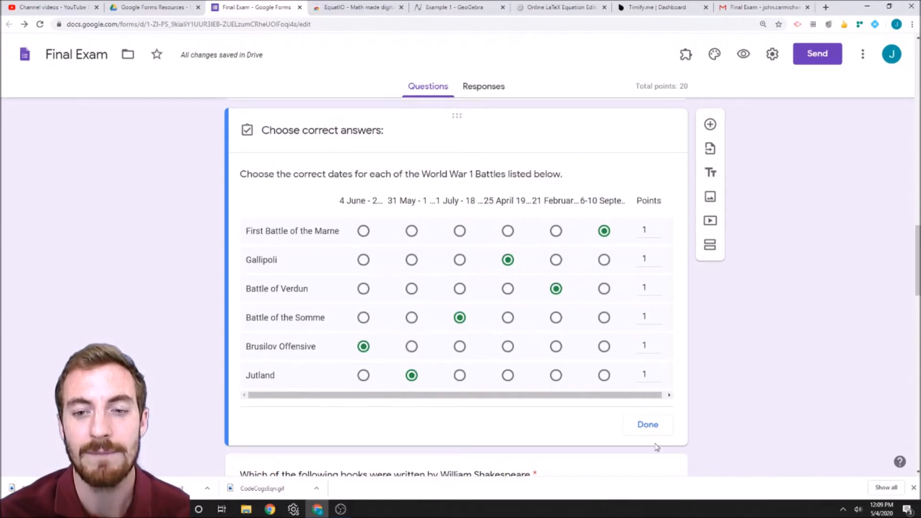
{"action": "left_click", "coordinate": [647, 425]}
Return to the beginning of the Automatically Graded Questions section to view the graph question again.
{"action": "scroll", "coordinate": [370, 283], "scroll_direction": "down", "scroll_amount": 6}
{"action": "scroll", "coordinate": [375, 267], "scroll_direction": "up", "scroll_amount": 15}
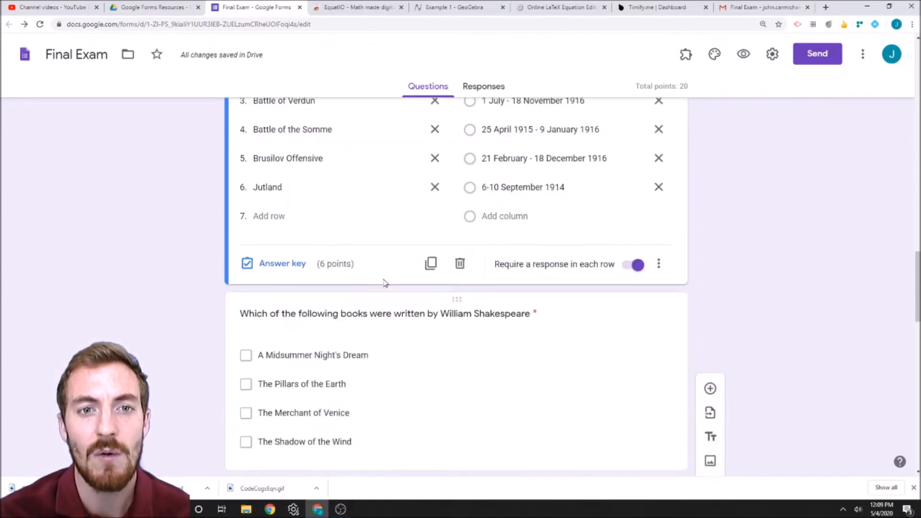
{"action": "scroll", "coordinate": [379, 286], "scroll_direction": "up", "scroll_amount": 2}
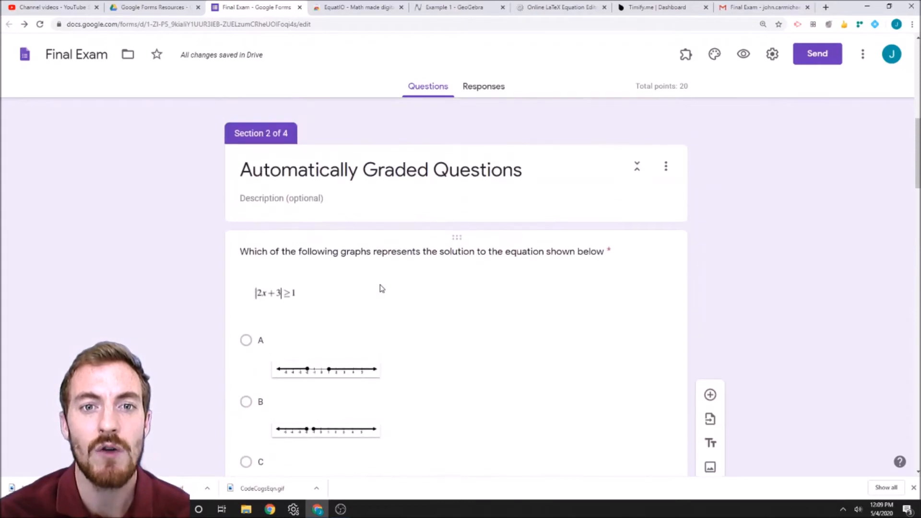
Open the answer key of the short-answer artist question in the Manually/Automatically Graded Questions section.
{"action": "scroll", "coordinate": [500, 174], "scroll_direction": "down", "scroll_amount": 20}
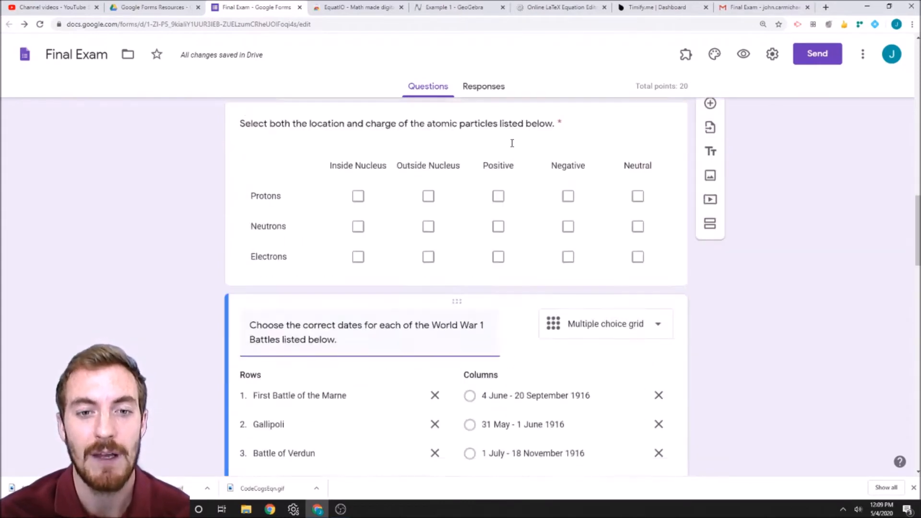
{"action": "scroll", "coordinate": [512, 143], "scroll_direction": "down", "scroll_amount": 3}
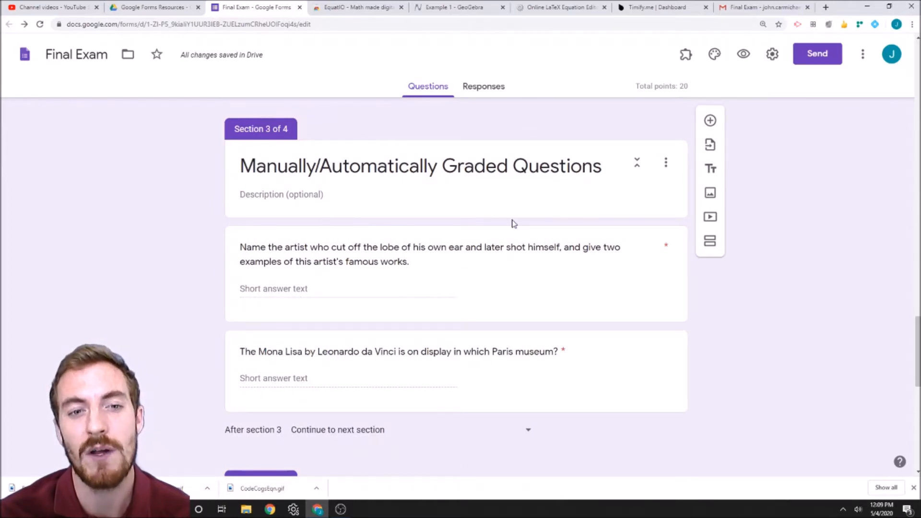
{"action": "left_click", "coordinate": [412, 263]}
{"action": "left_click", "coordinate": [469, 379]}
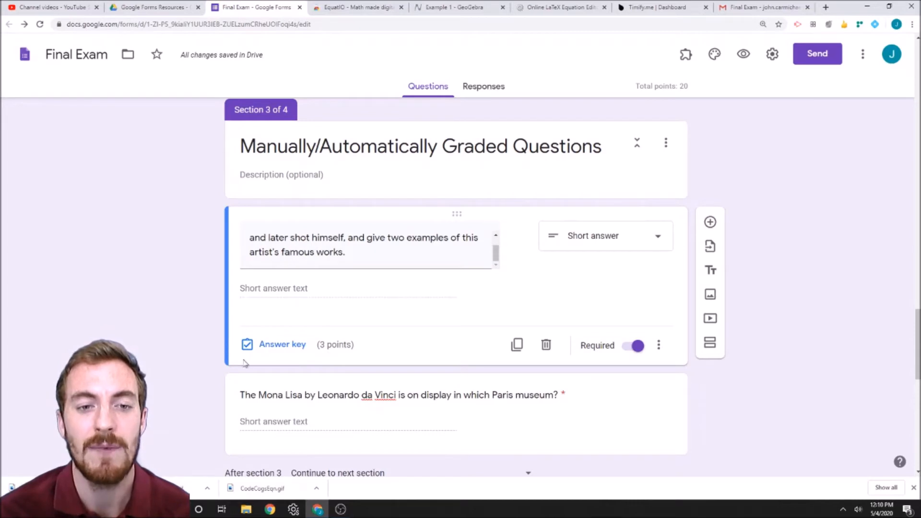
{"action": "left_click", "coordinate": [264, 347]}
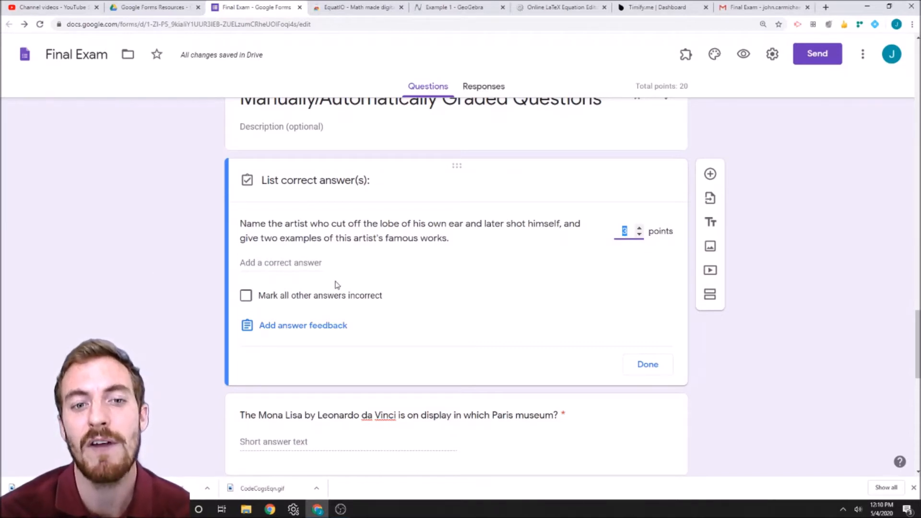
Try out the correct-answer entry and the answer feedback in the artist question's key, discarding both.
{"action": "left_click", "coordinate": [261, 262]}
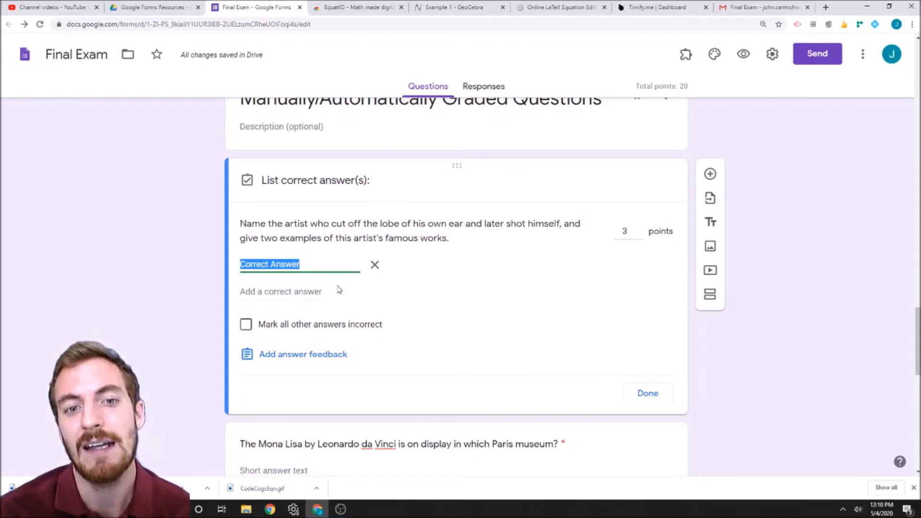
{"action": "left_click", "coordinate": [375, 266]}
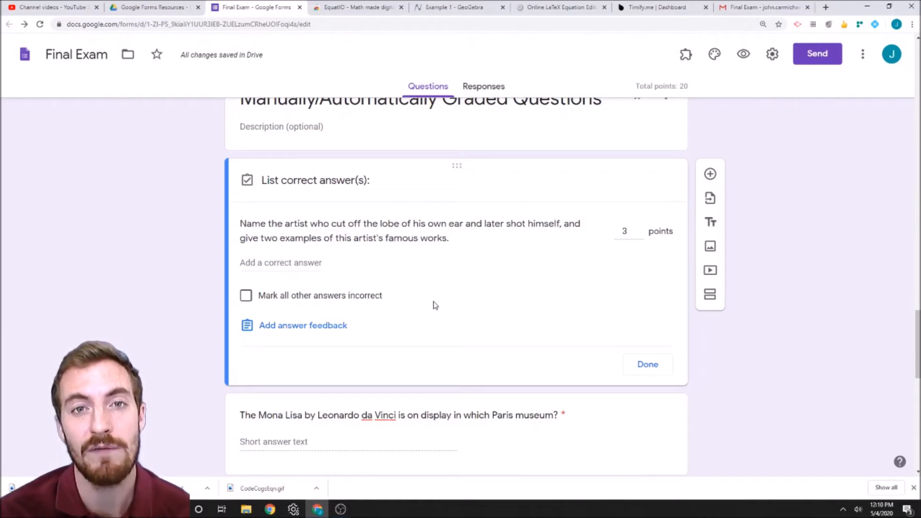
{"action": "scroll", "coordinate": [398, 266], "scroll_direction": "down", "scroll_amount": 1}
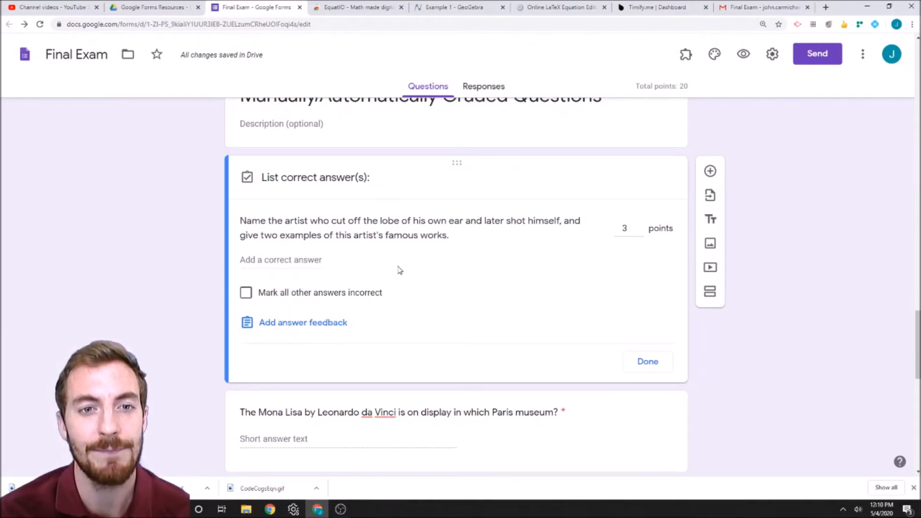
{"action": "scroll", "coordinate": [399, 265], "scroll_direction": "up", "scroll_amount": 1}
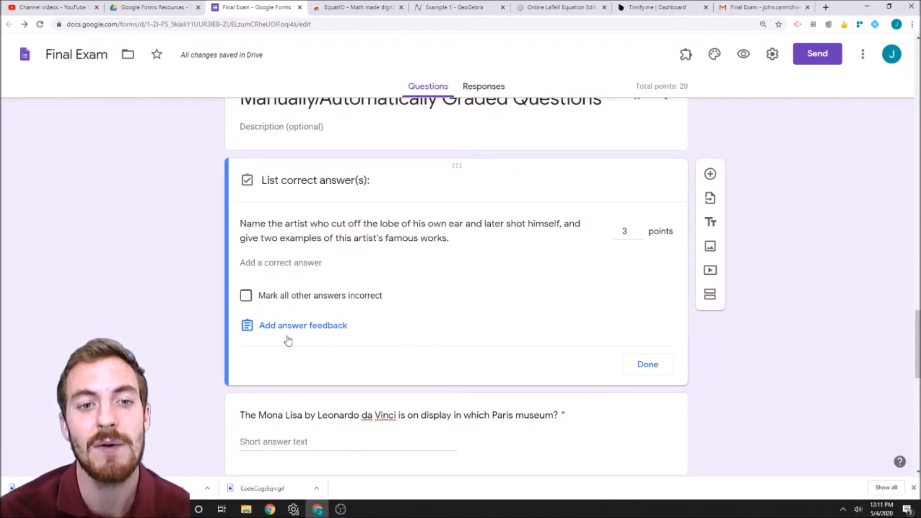
{"action": "left_click", "coordinate": [301, 326]}
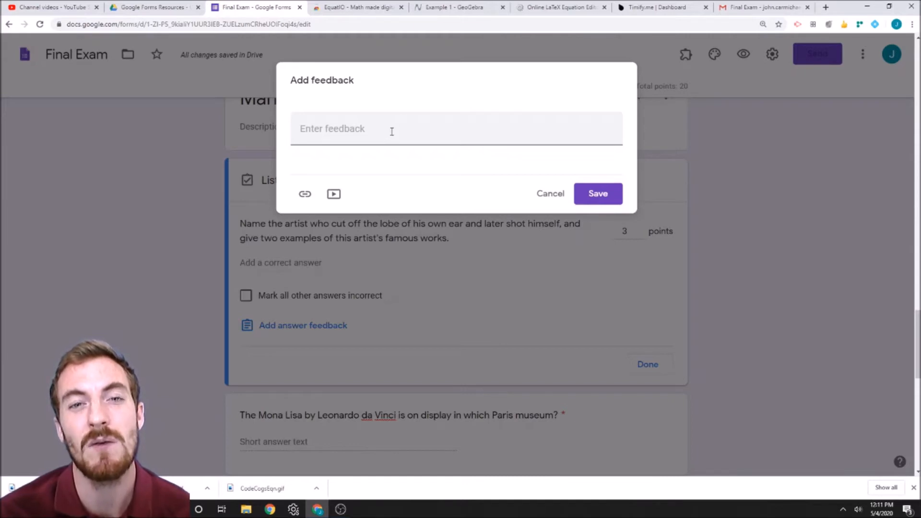
{"action": "left_click", "coordinate": [542, 194]}
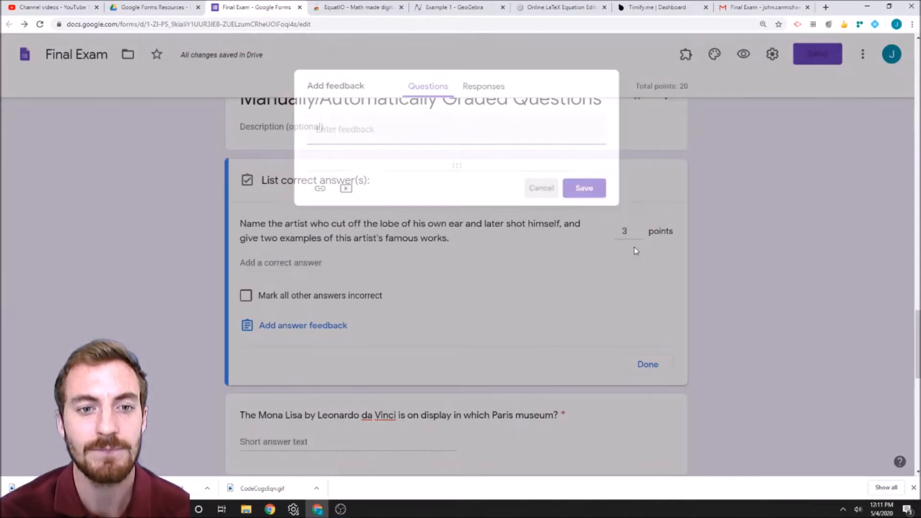
Select the Mona Lisa museum question and examine its wording, question type and accepted answers.
{"action": "scroll", "coordinate": [436, 273], "scroll_direction": "down", "scroll_amount": 3}
{"action": "left_click", "coordinate": [370, 279]}
{"action": "scroll", "coordinate": [393, 326], "scroll_direction": "up", "scroll_amount": 4}
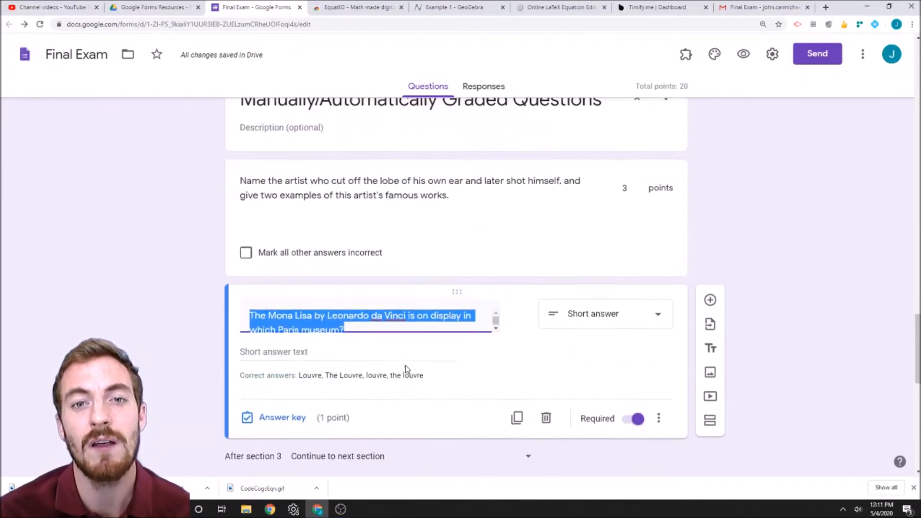
{"action": "scroll", "coordinate": [396, 366], "scroll_direction": "down", "scroll_amount": 1}
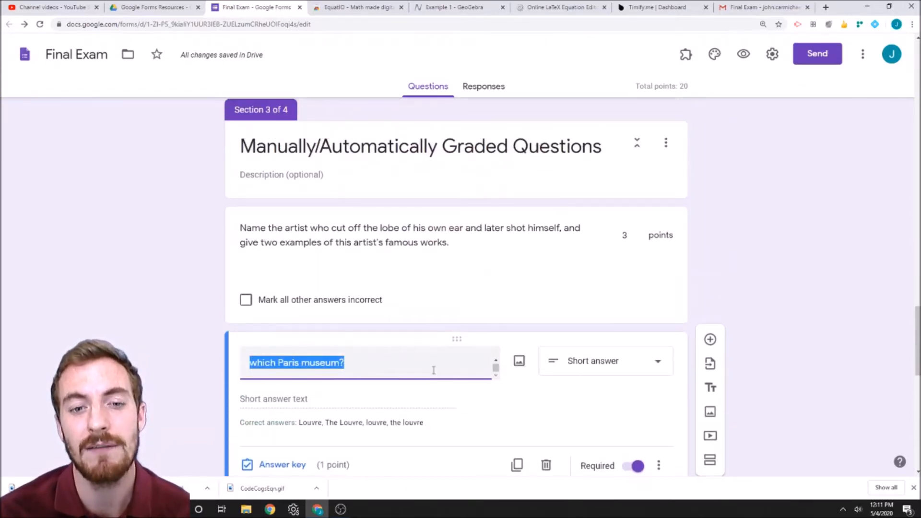
{"action": "scroll", "coordinate": [351, 393], "scroll_direction": "down", "scroll_amount": 2}
{"action": "scroll", "coordinate": [298, 277], "scroll_direction": "up", "scroll_amount": 1}
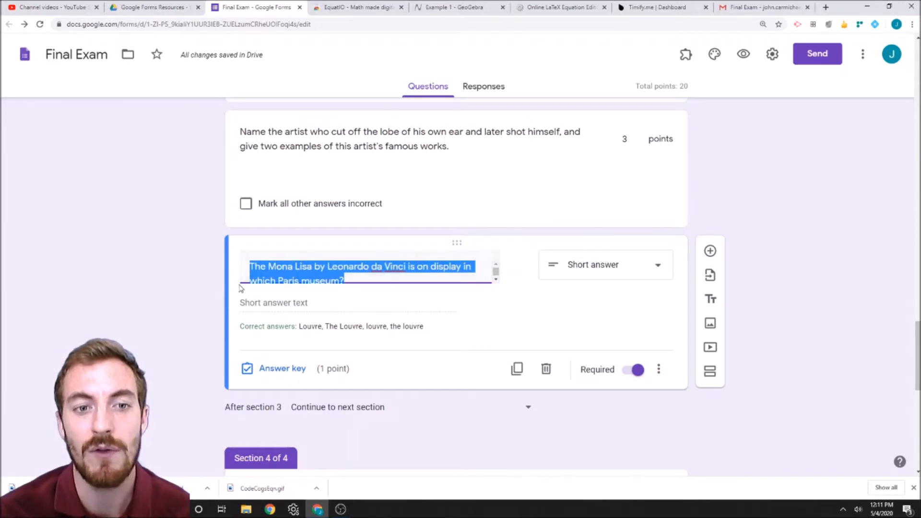
{"action": "left_click", "coordinate": [488, 331]}
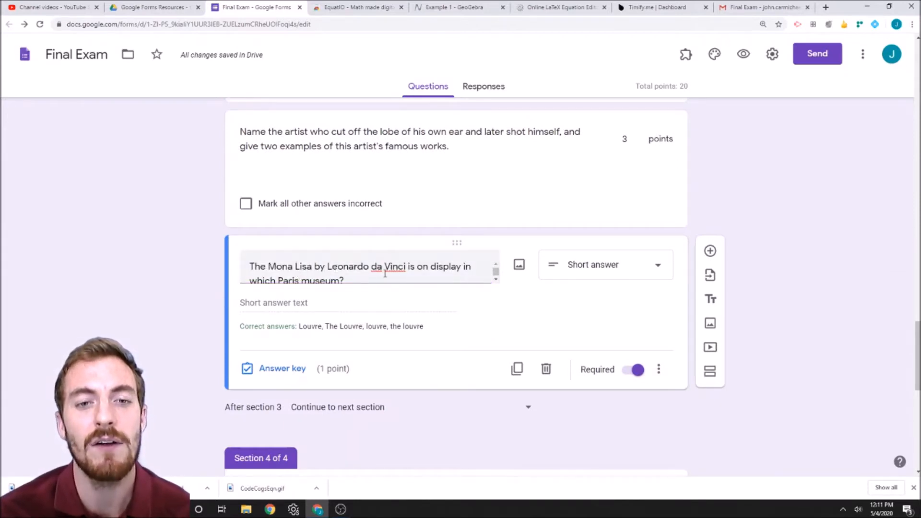
{"action": "scroll", "coordinate": [385, 273], "scroll_direction": "down", "scroll_amount": 1}
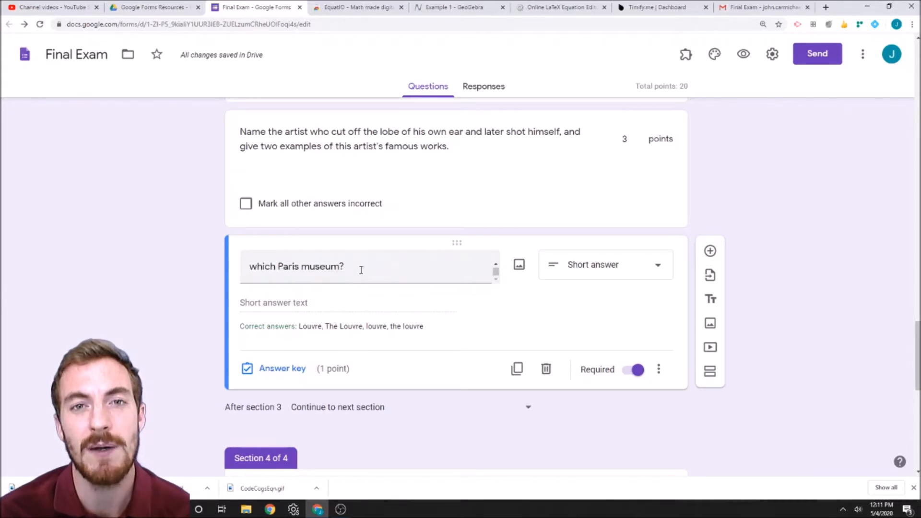
Open the Mona Lisa question's answer key, review the accepted spellings and point value, and close the key.
{"action": "left_click", "coordinate": [278, 369]}
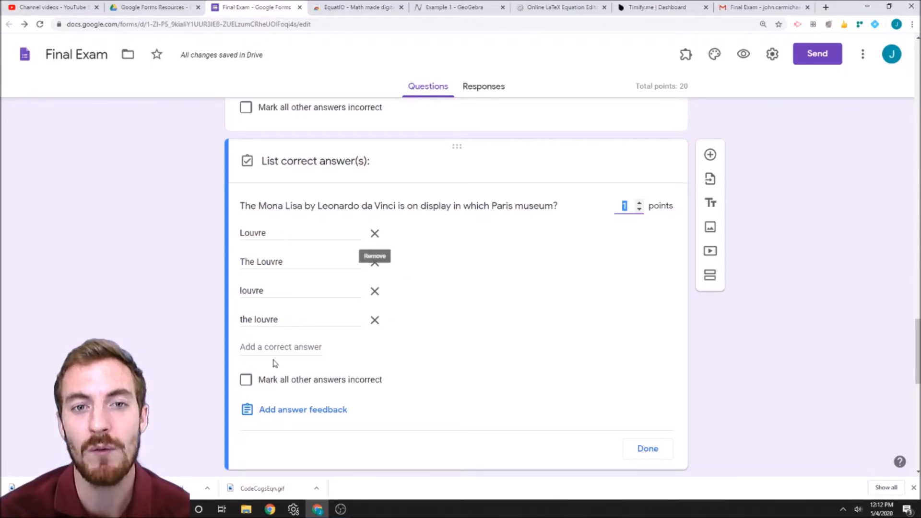
{"action": "left_click", "coordinate": [435, 163]}
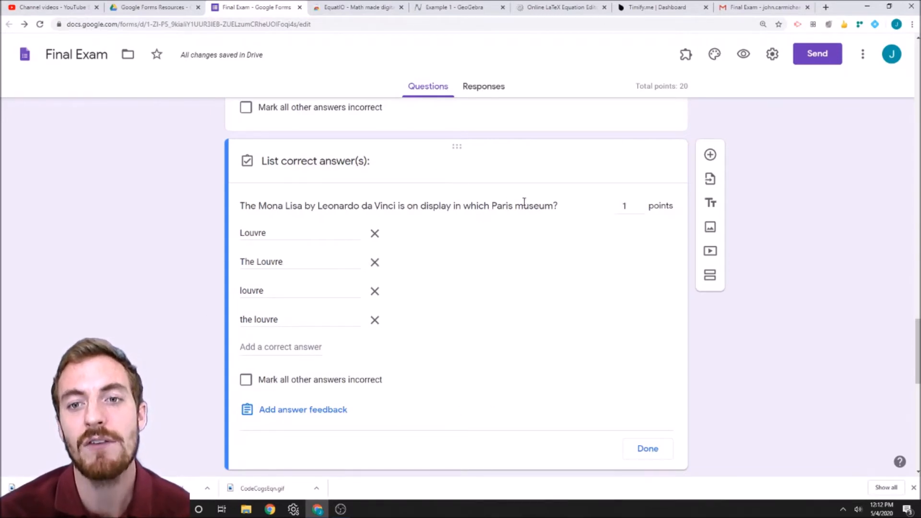
{"action": "left_click", "coordinate": [643, 451]}
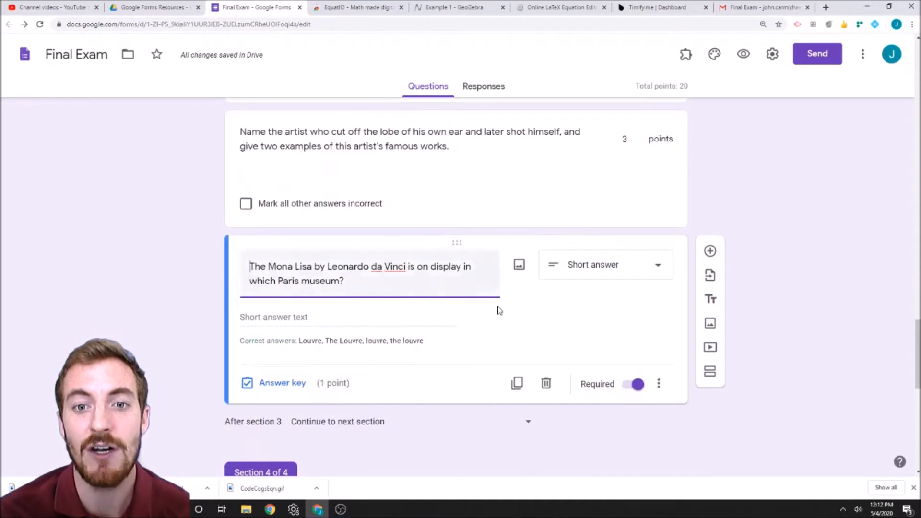
{"action": "scroll", "coordinate": [404, 303], "scroll_direction": "up", "scroll_amount": 2}
{"action": "scroll", "coordinate": [416, 331], "scroll_direction": "down", "scroll_amount": 1}
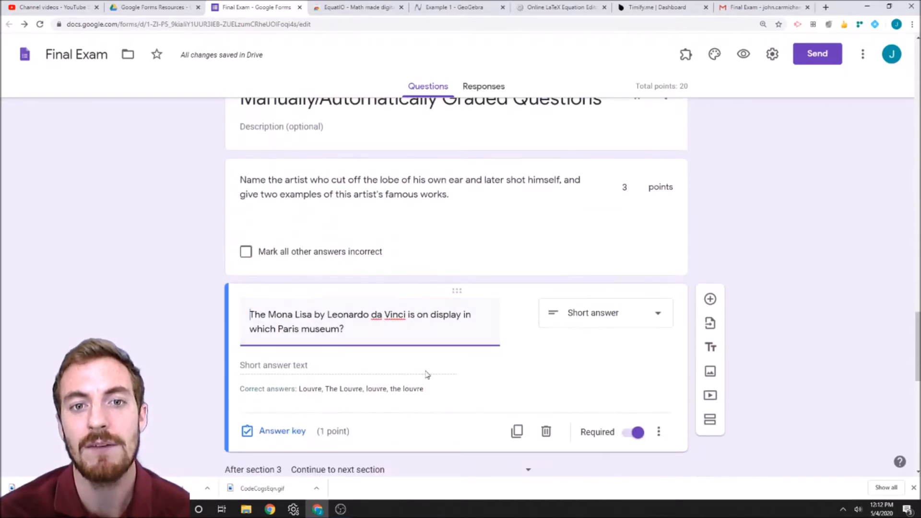
Reopen the artist question's answer key and compare it with the Mona Lisa question's key and feedback option.
{"action": "left_click", "coordinate": [778, 205]}
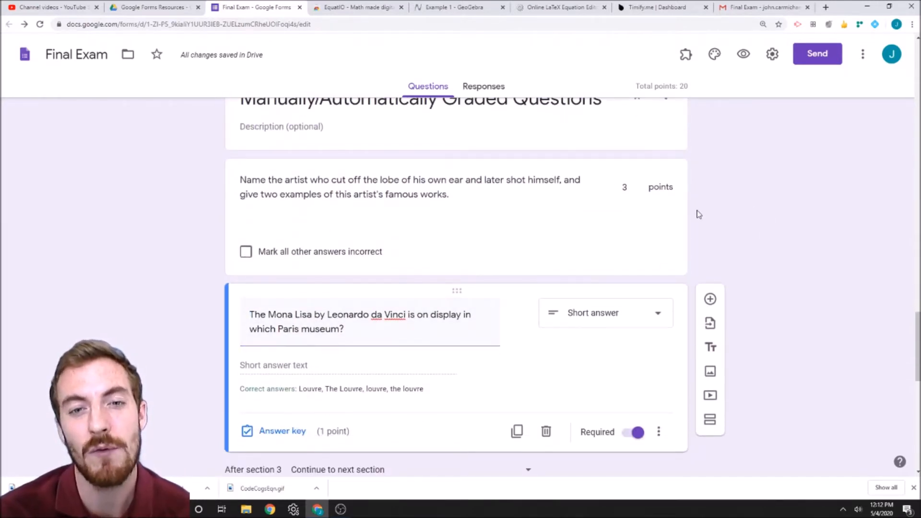
{"action": "left_click", "coordinate": [344, 204]}
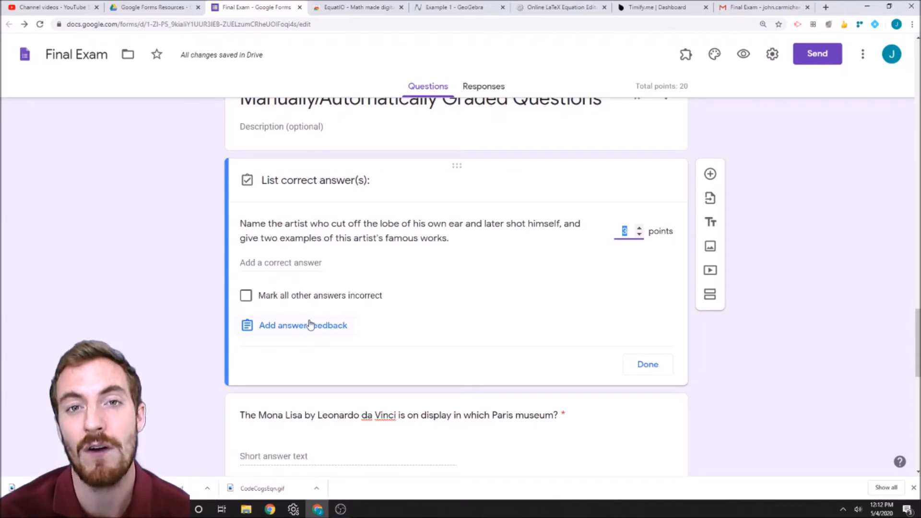
{"action": "scroll", "coordinate": [361, 301], "scroll_direction": "down", "scroll_amount": 4}
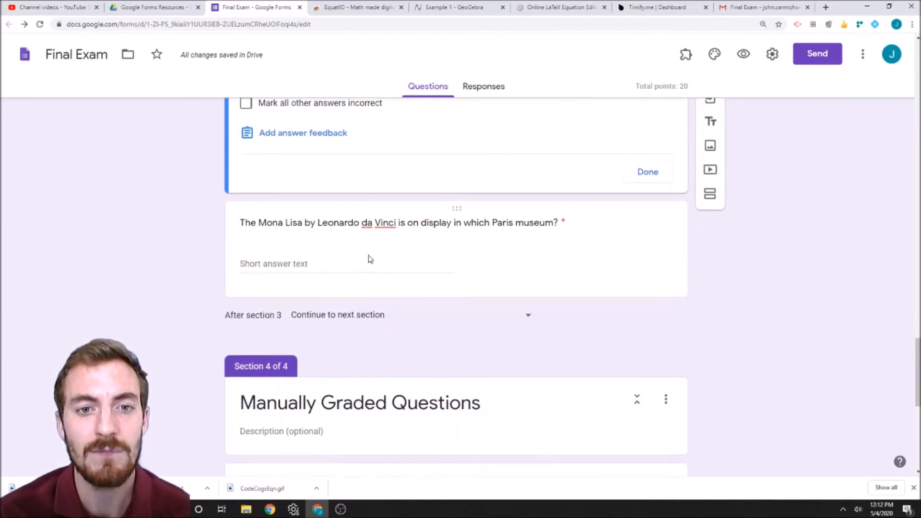
{"action": "left_click", "coordinate": [369, 257]}
{"action": "left_click", "coordinate": [283, 240]}
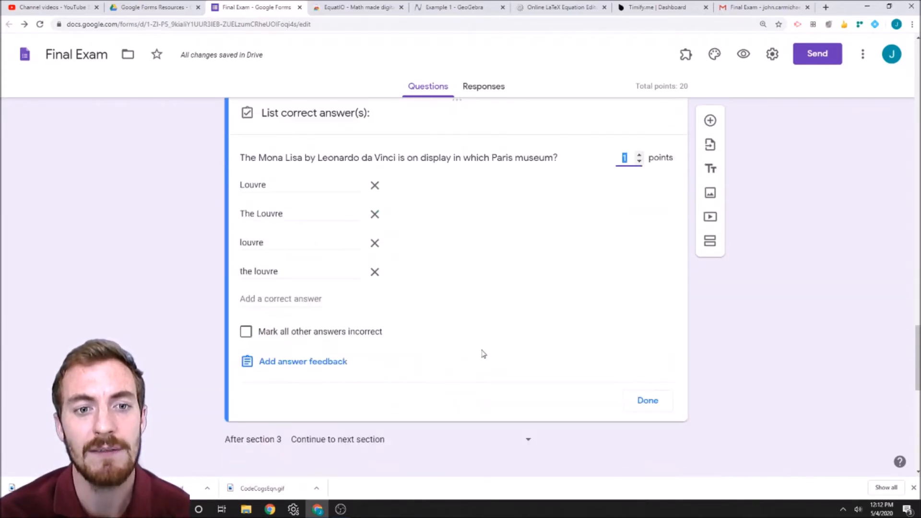
{"action": "left_click", "coordinate": [298, 365]}
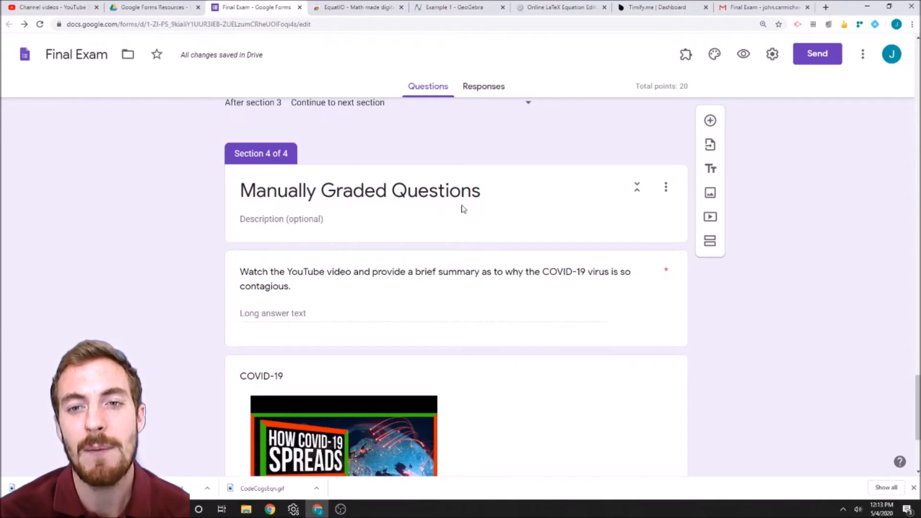
Keep Paragraph as the answer type of the COVID-19 summary question and open its answer key.
{"action": "left_click", "coordinate": [629, 157]}
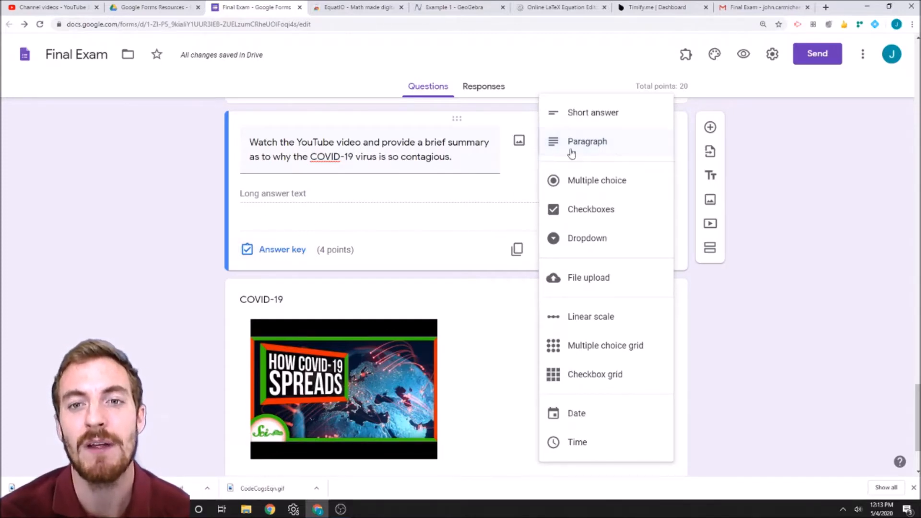
{"action": "left_click", "coordinate": [609, 142]}
{"action": "left_click", "coordinate": [288, 249]}
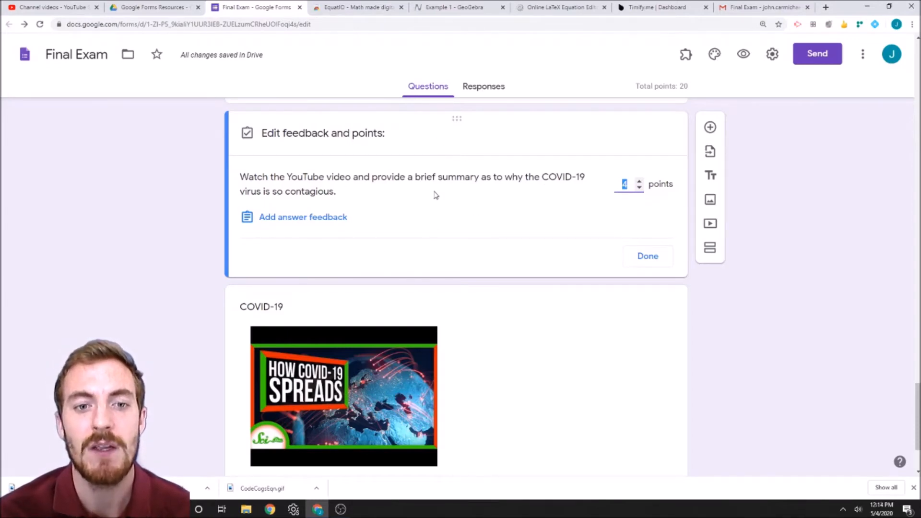
Examine the COVID-19 question's feedback and points options and the video placed below it, and close the key.
{"action": "scroll", "coordinate": [455, 294], "scroll_direction": "up", "scroll_amount": 2}
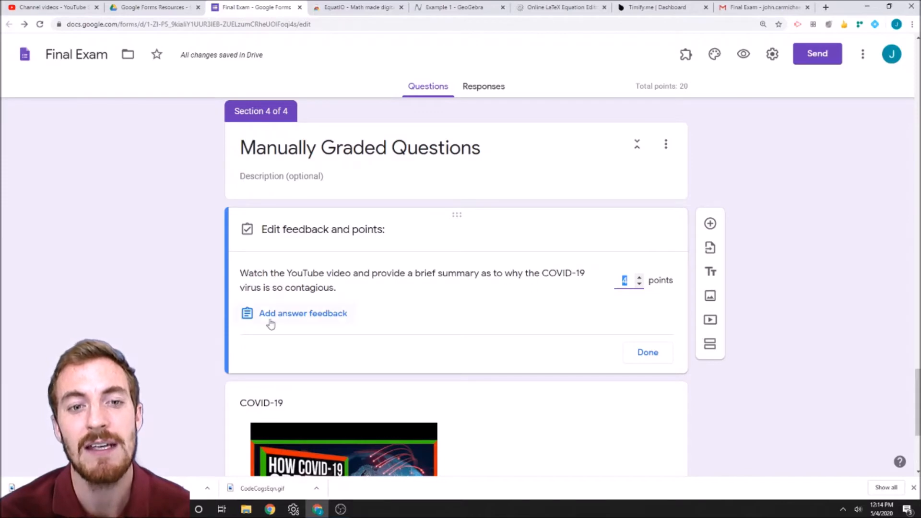
{"action": "scroll", "coordinate": [412, 248], "scroll_direction": "down", "scroll_amount": 1}
{"action": "scroll", "coordinate": [413, 249], "scroll_direction": "down", "scroll_amount": 4}
{"action": "scroll", "coordinate": [660, 302], "scroll_direction": "up", "scroll_amount": 3}
{"action": "scroll", "coordinate": [667, 403], "scroll_direction": "down", "scroll_amount": 2}
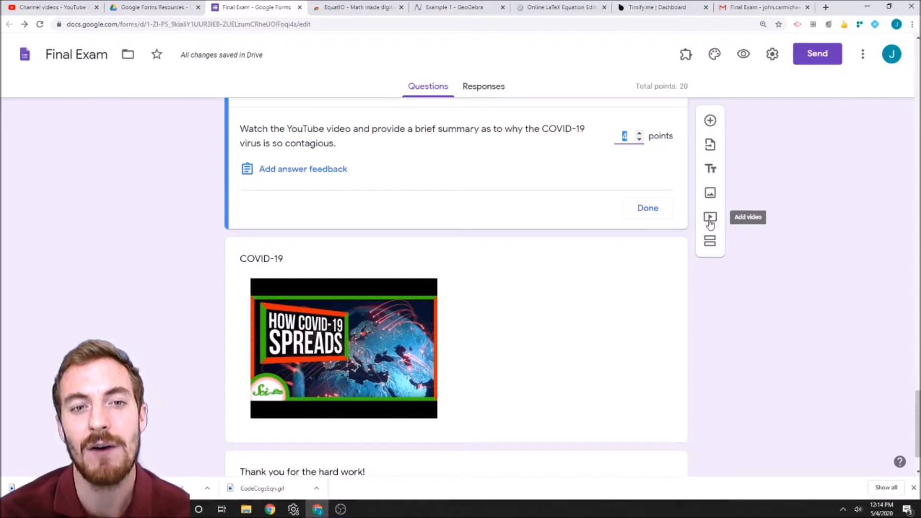
{"action": "scroll", "coordinate": [329, 143], "scroll_direction": "up", "scroll_amount": 3}
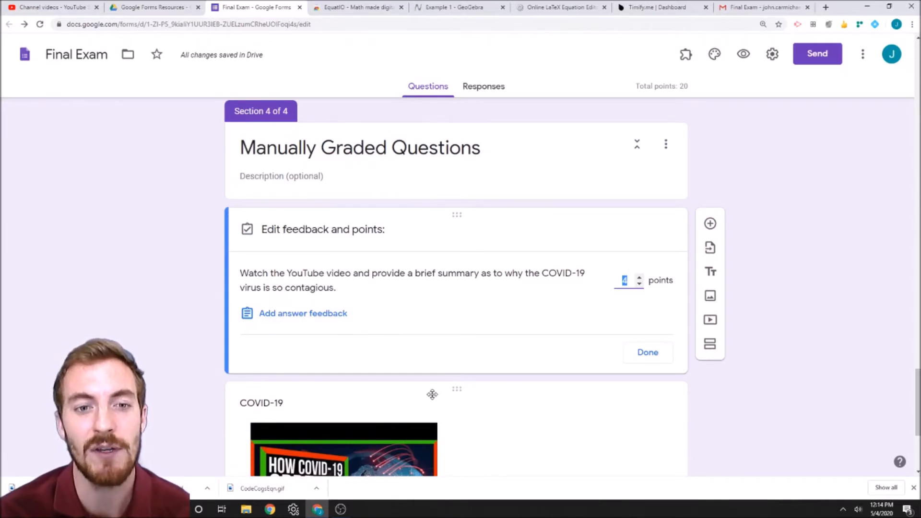
{"action": "scroll", "coordinate": [431, 393], "scroll_direction": "down", "scroll_amount": 1}
{"action": "left_click", "coordinate": [391, 228]}
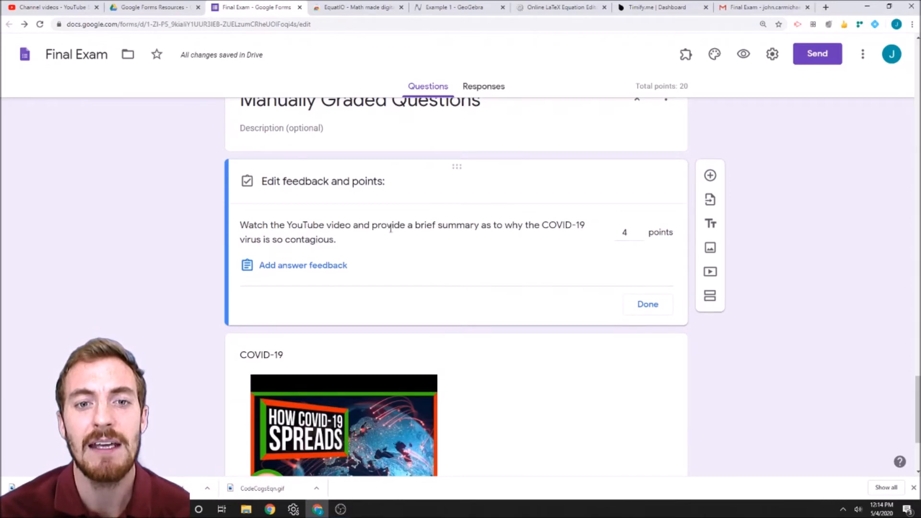
{"action": "left_click", "coordinate": [650, 307]}
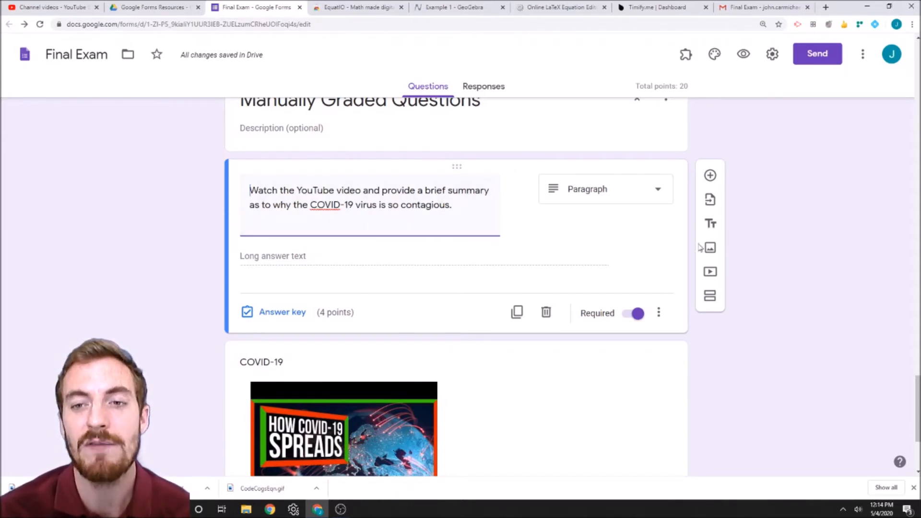
Review the form's Presentation and General settings, close them, and return to the COVID-19 question.
{"action": "scroll", "coordinate": [352, 401], "scroll_direction": "down", "scroll_amount": 1}
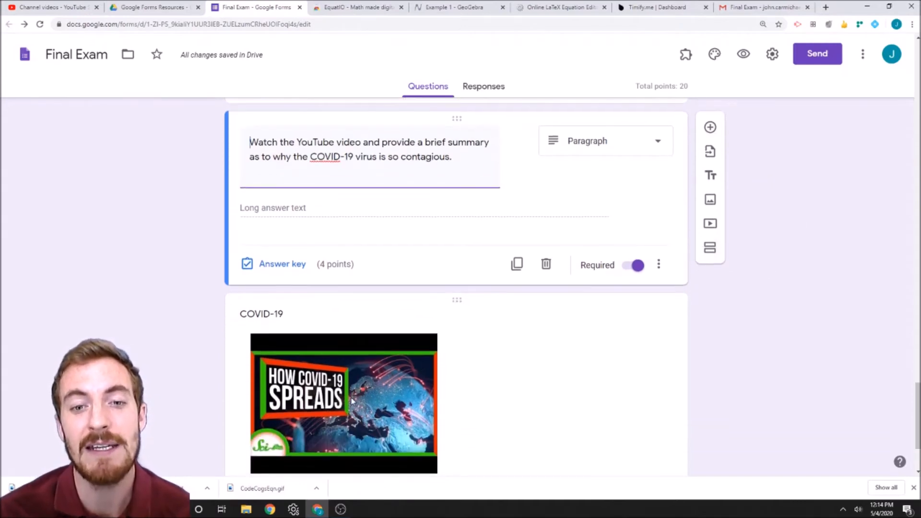
{"action": "left_click", "coordinate": [772, 55]}
{"action": "left_click", "coordinate": [477, 126]}
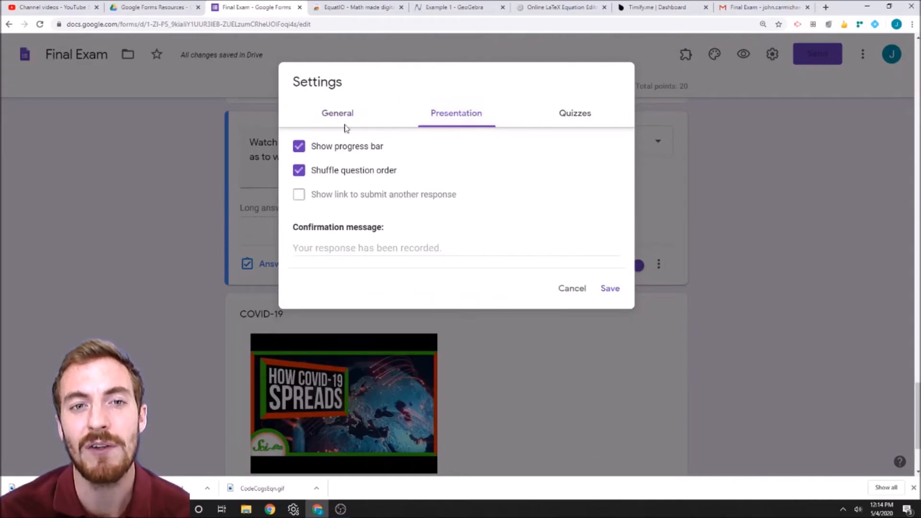
{"action": "left_click", "coordinate": [338, 111]}
{"action": "left_click", "coordinate": [609, 415]}
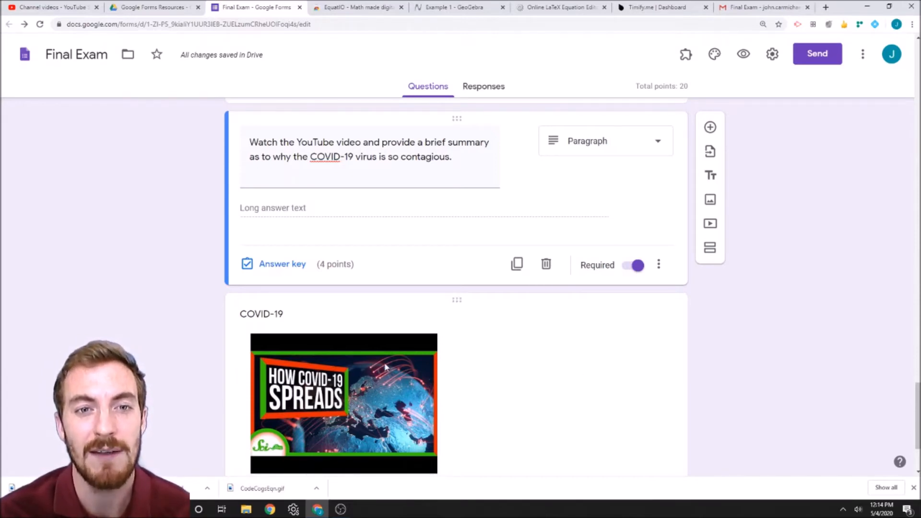
{"action": "scroll", "coordinate": [440, 381], "scroll_direction": "up", "scroll_amount": 2}
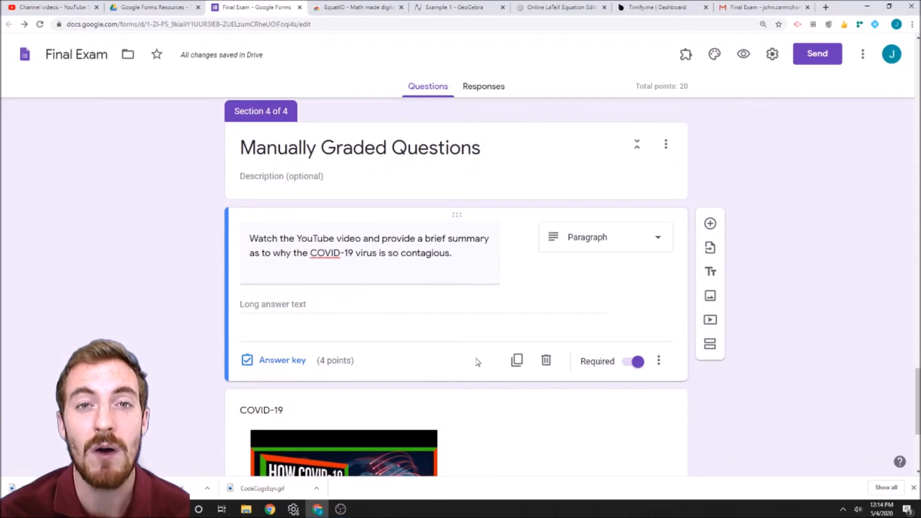
Reopen the COVID-19 summary question's answer key, view its answer feedback dialog, and cancel without adding feedback.
{"action": "scroll", "coordinate": [350, 279], "scroll_direction": "down", "scroll_amount": 3}
{"action": "scroll", "coordinate": [365, 314], "scroll_direction": "up", "scroll_amount": 2}
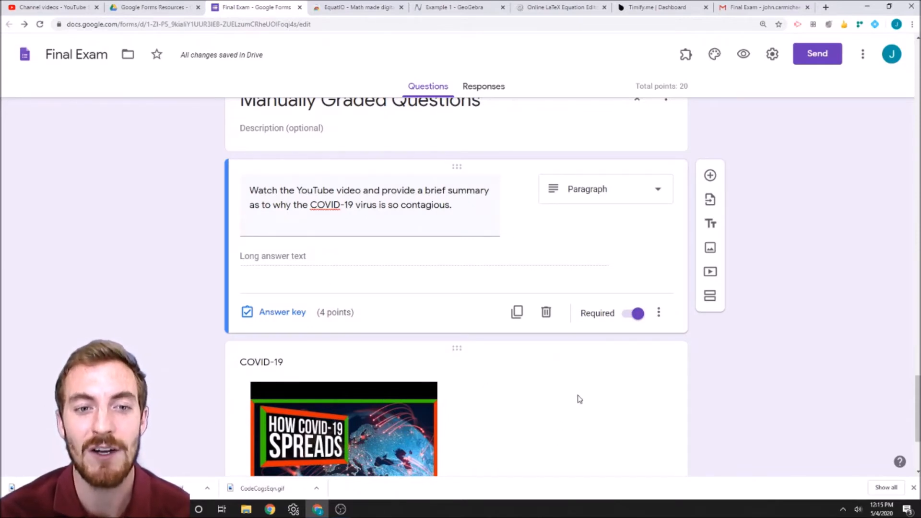
{"action": "scroll", "coordinate": [525, 371], "scroll_direction": "up", "scroll_amount": 1}
{"action": "triple_click", "coordinate": [346, 251]}
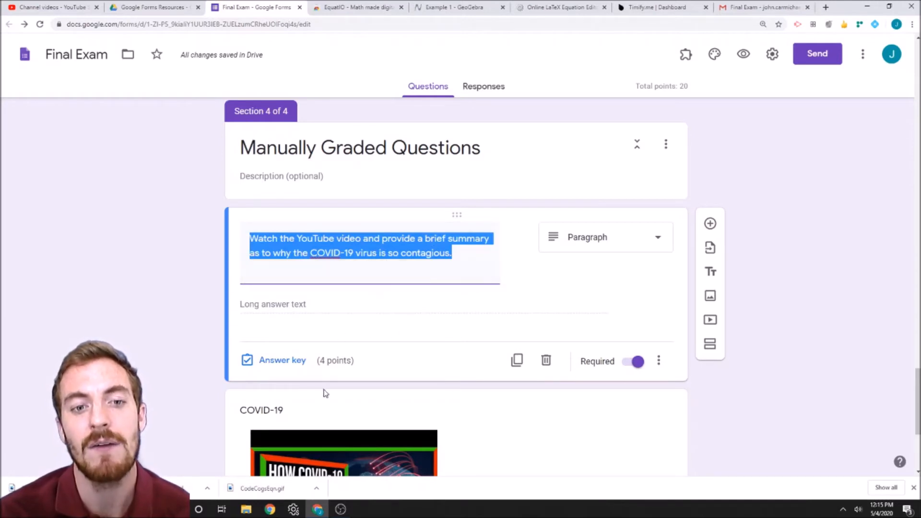
{"action": "left_click", "coordinate": [284, 360]}
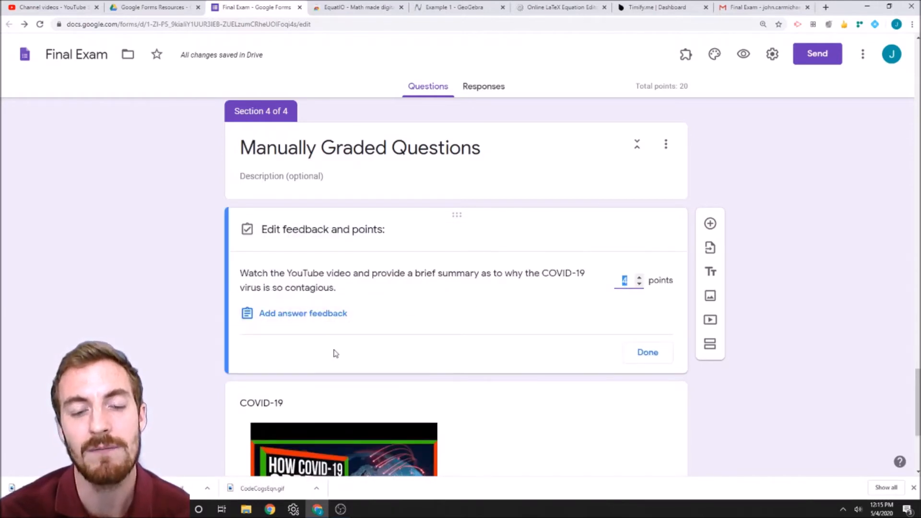
{"action": "left_click", "coordinate": [311, 313]}
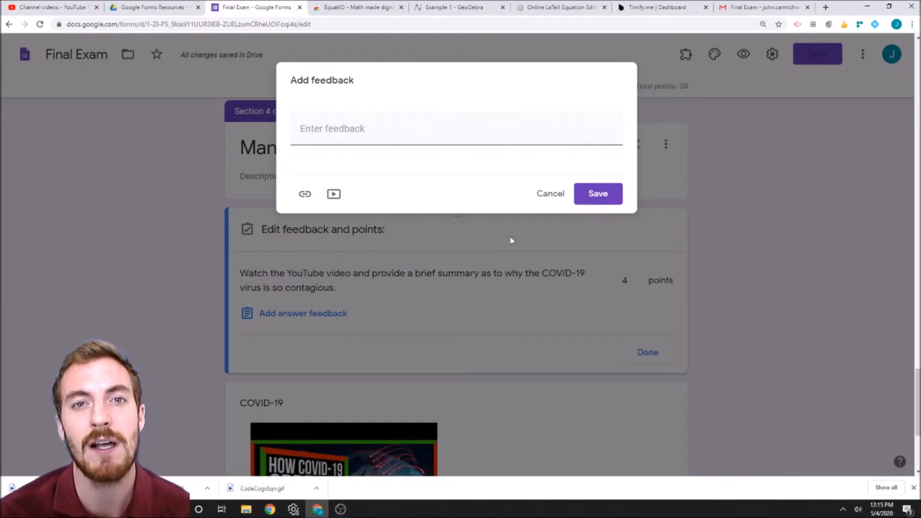
{"action": "left_click", "coordinate": [562, 194]}
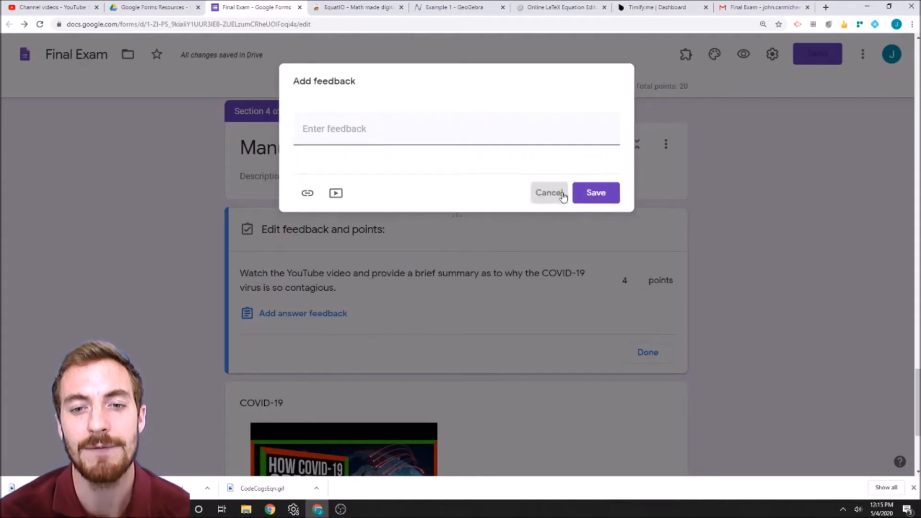
Review the closing "Thank you for the hard work!" text block and return to the form's first section.
{"action": "scroll", "coordinate": [721, 427], "scroll_direction": "down", "scroll_amount": 4}
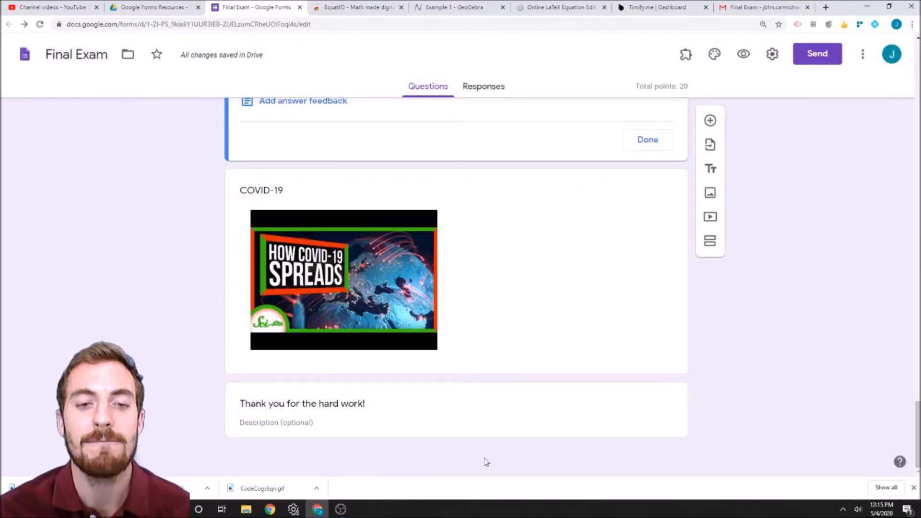
{"action": "left_click", "coordinate": [399, 421]}
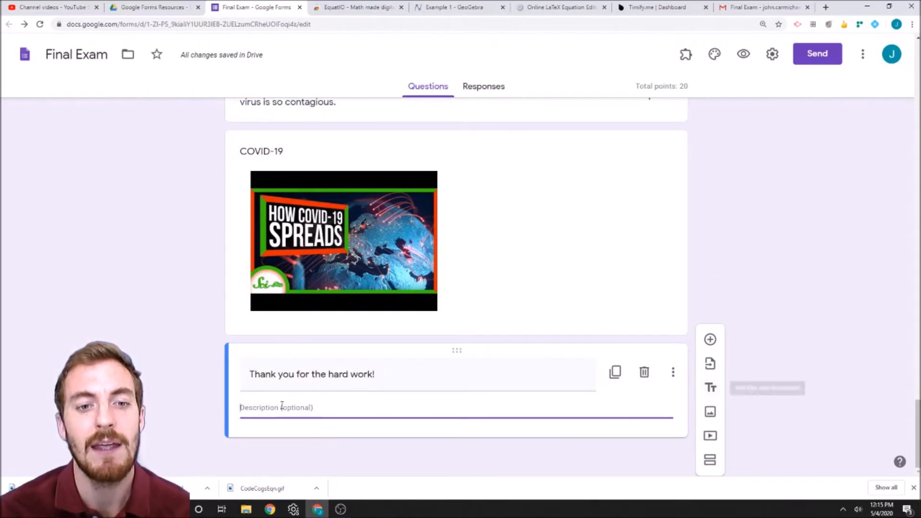
{"action": "triple_click", "coordinate": [292, 377]}
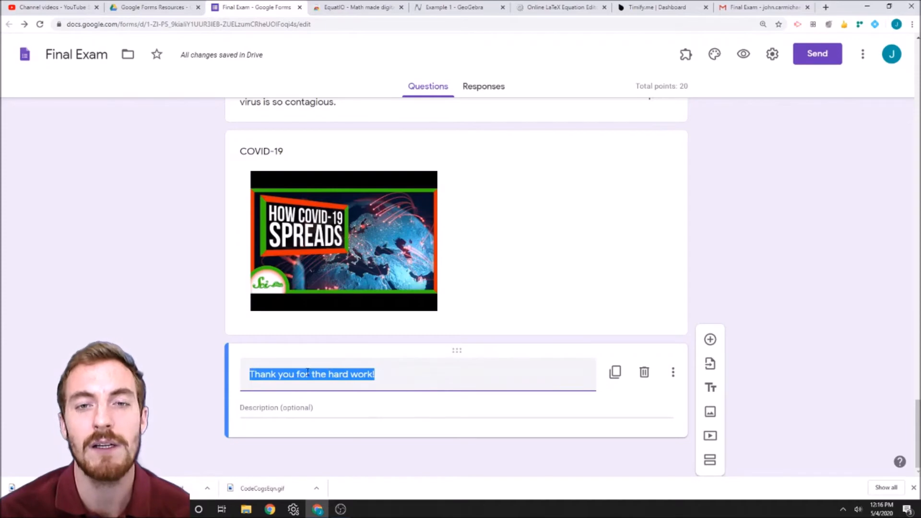
{"action": "scroll", "coordinate": [576, 261], "scroll_direction": "up", "scroll_amount": 7}
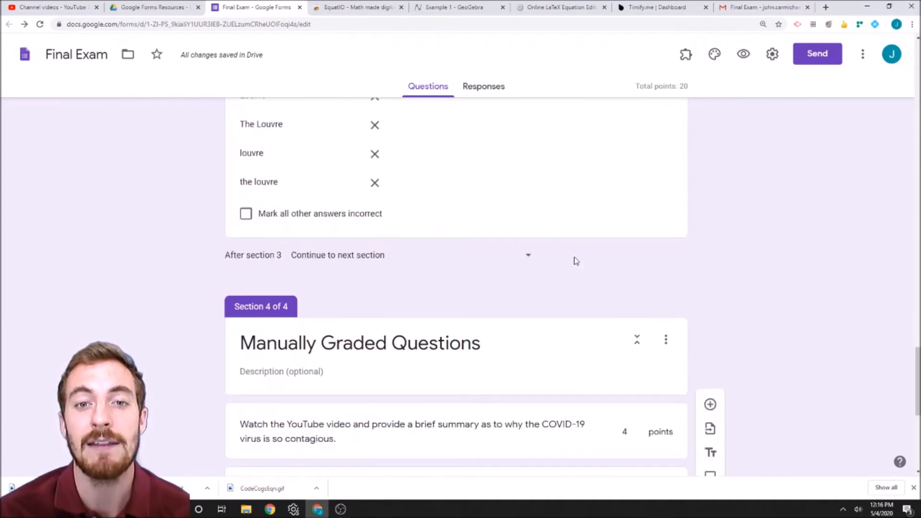
{"action": "scroll", "coordinate": [576, 261], "scroll_direction": "up", "scroll_amount": 20}
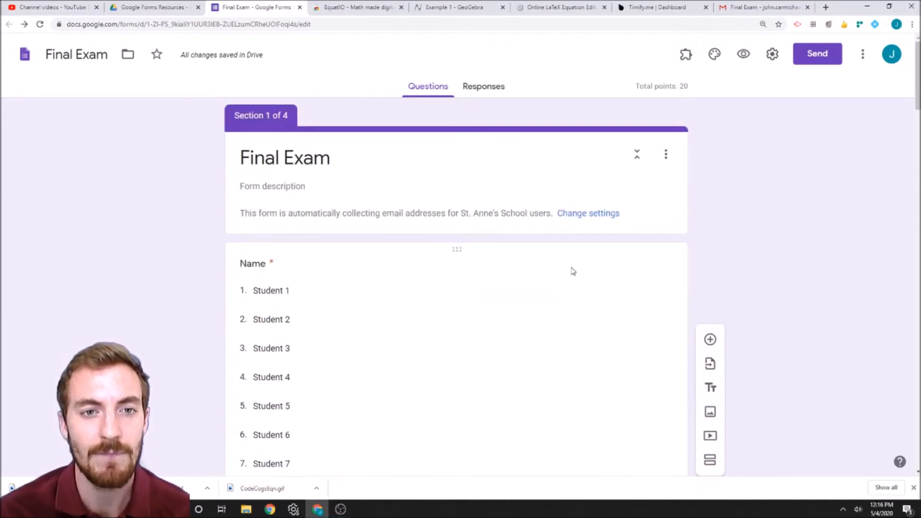
{"action": "scroll", "coordinate": [763, 198], "scroll_direction": "down", "scroll_amount": 2}
{"action": "scroll", "coordinate": [762, 198], "scroll_direction": "up", "scroll_amount": 2}
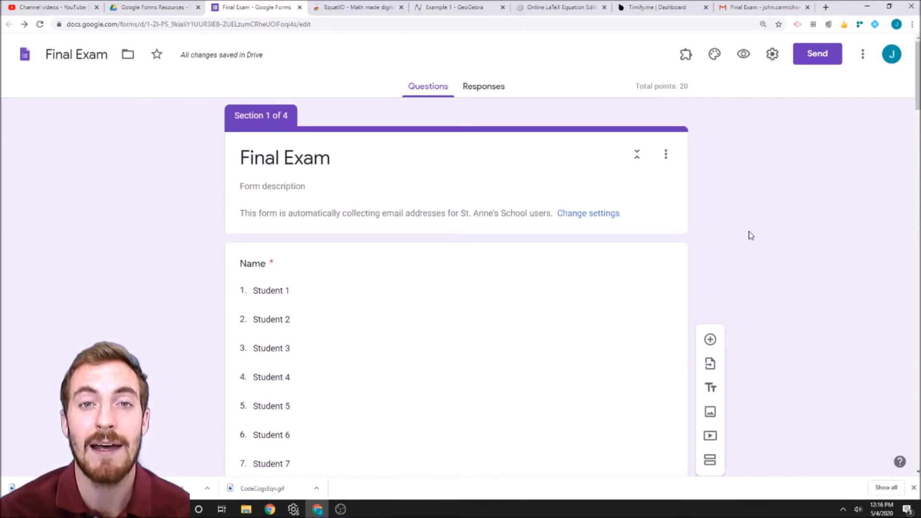
Open the Choice Eliminator 2 add-on's configuration and dismiss the author's note.
{"action": "left_click", "coordinate": [686, 54]}
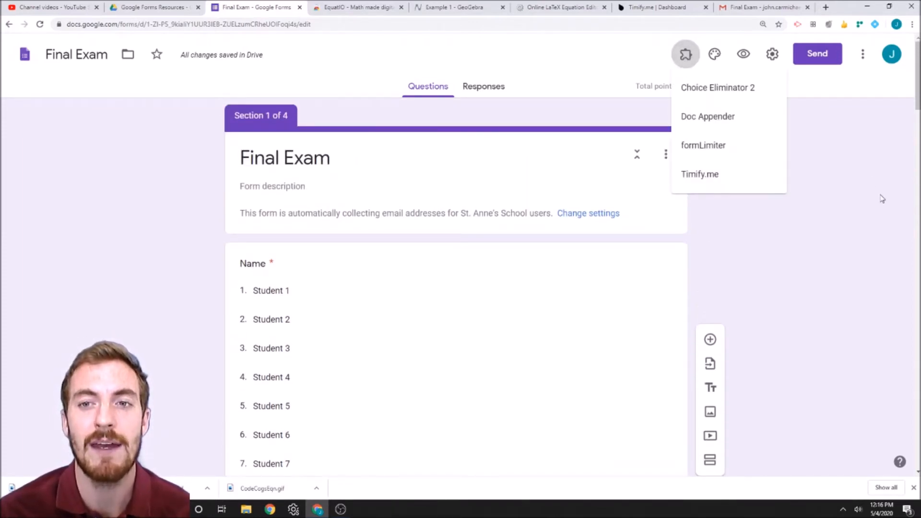
{"action": "scroll", "coordinate": [789, 250], "scroll_direction": "down", "scroll_amount": 3}
{"action": "scroll", "coordinate": [785, 256], "scroll_direction": "up", "scroll_amount": 3}
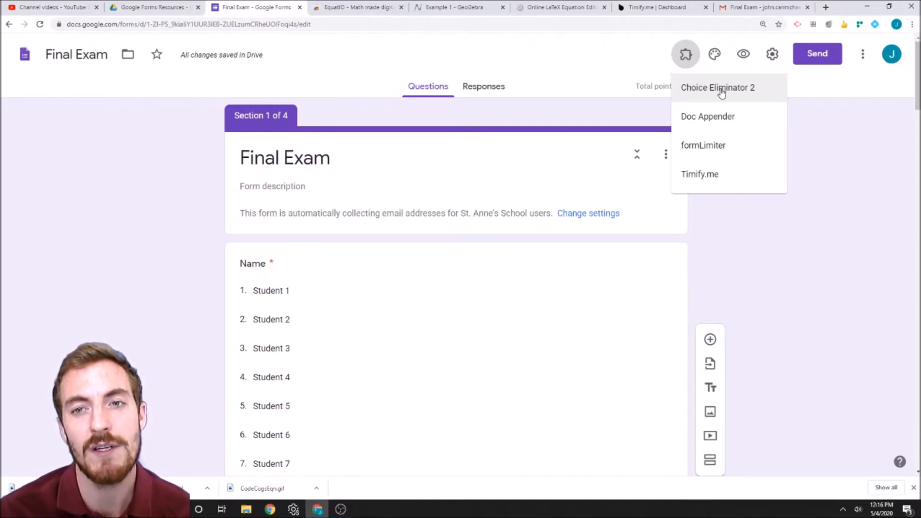
{"action": "left_click", "coordinate": [698, 91]}
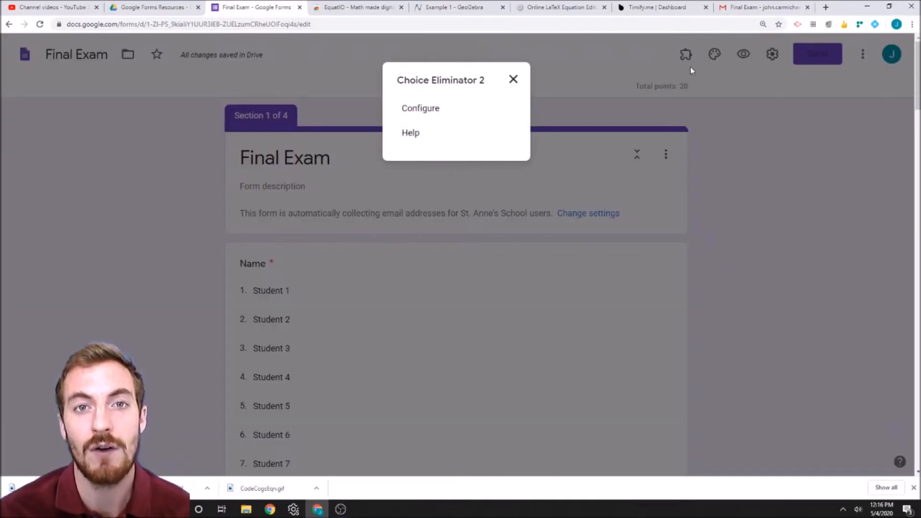
{"action": "left_click", "coordinate": [422, 108]}
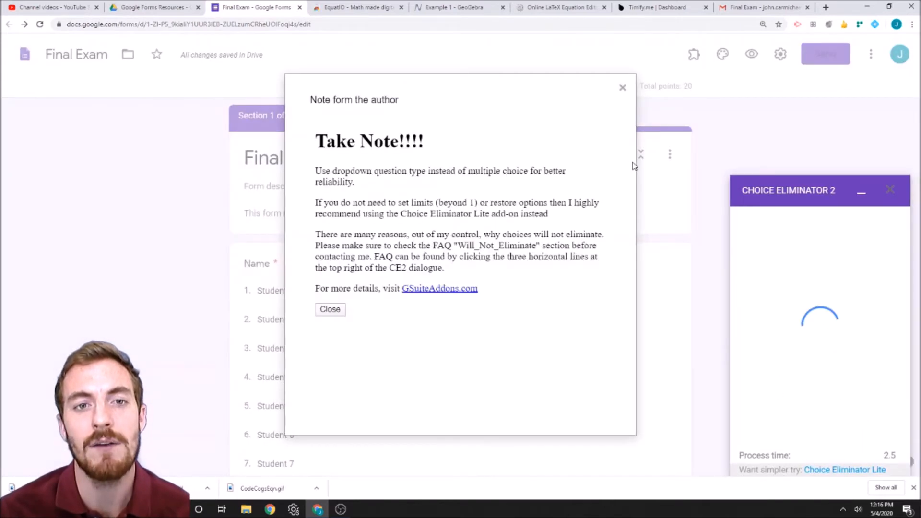
{"action": "left_click", "coordinate": [340, 311]}
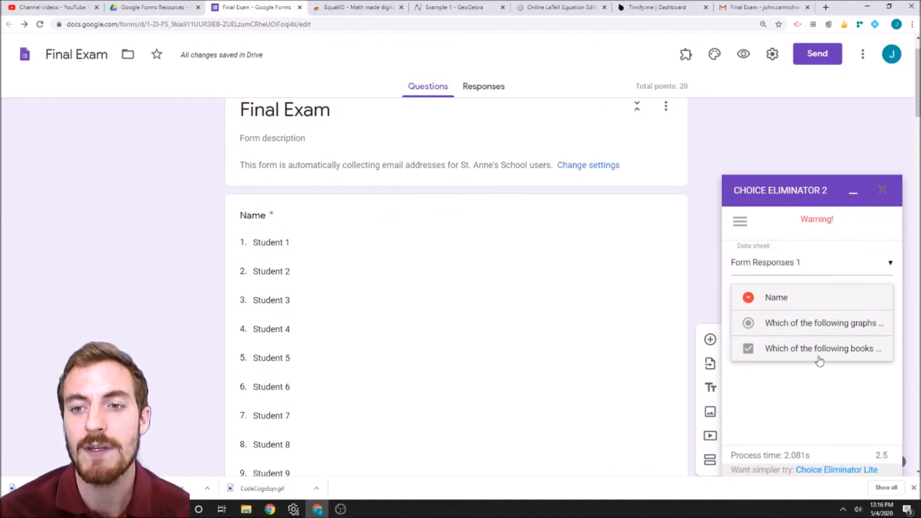
{"action": "scroll", "coordinate": [816, 331], "scroll_direction": "up", "scroll_amount": 1}
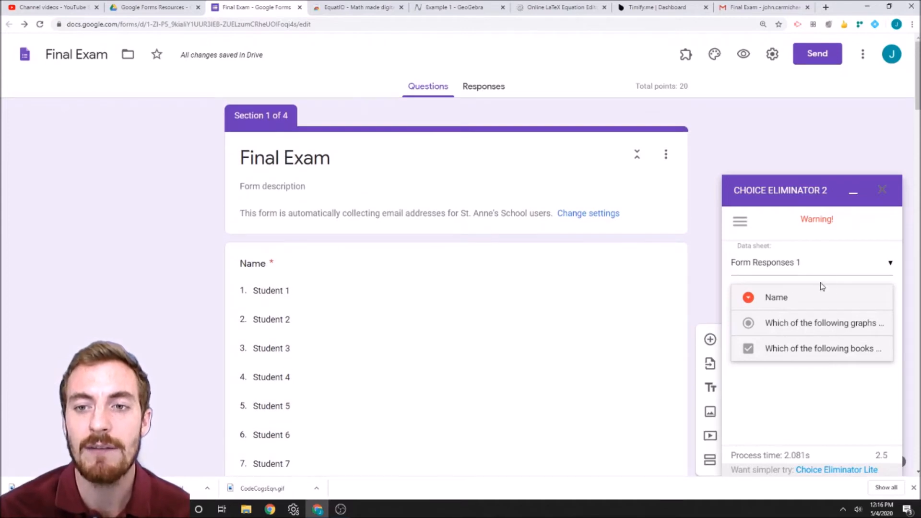
Examine the Name question's Choice Eliminator options, including the backup text and each student's response limit, and close them.
{"action": "scroll", "coordinate": [388, 347], "scroll_direction": "down", "scroll_amount": 2}
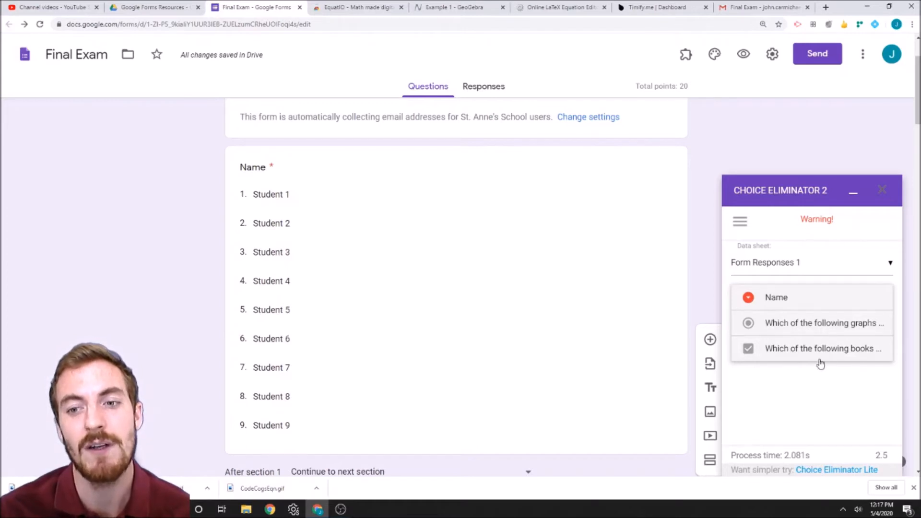
{"action": "left_click", "coordinate": [784, 301]}
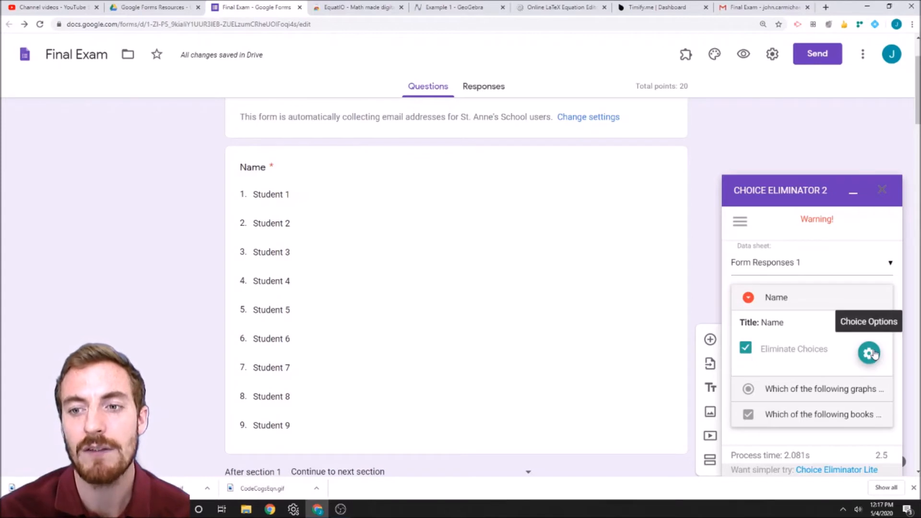
{"action": "left_click", "coordinate": [870, 353]}
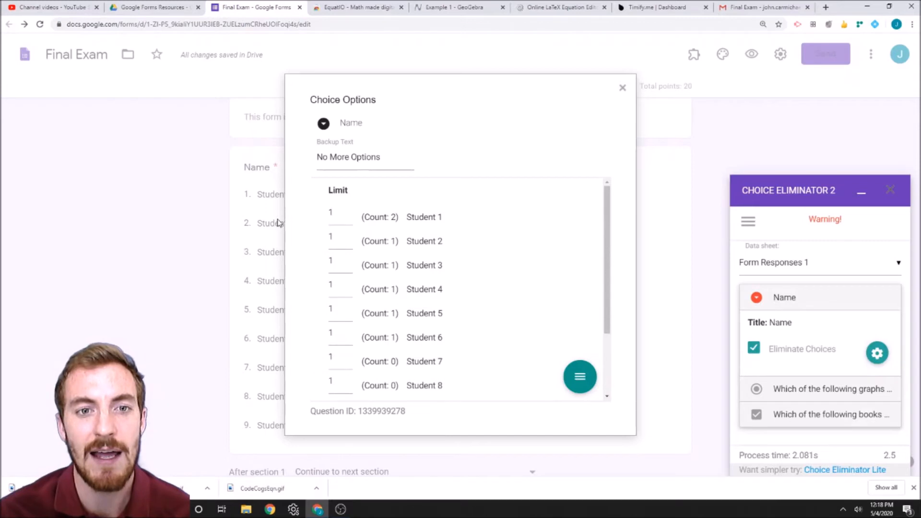
{"action": "left_click", "coordinate": [350, 224]}
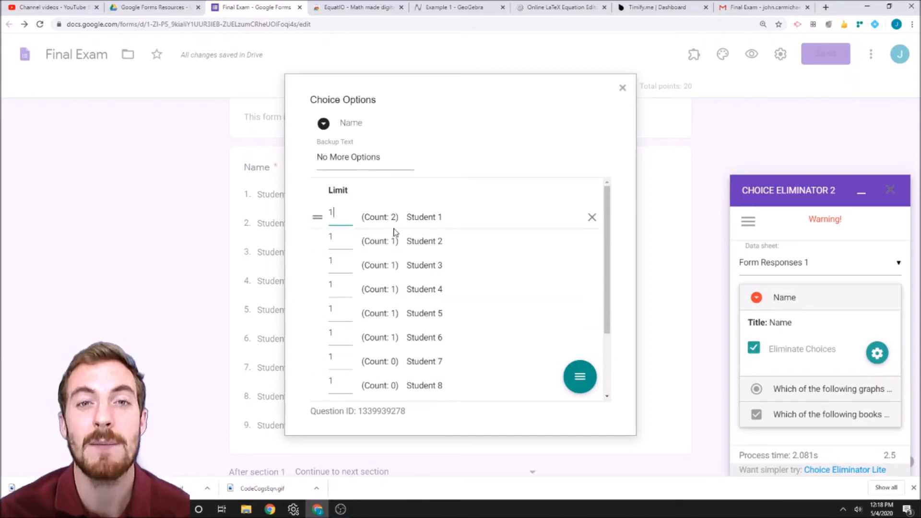
{"action": "left_click", "coordinate": [622, 88]}
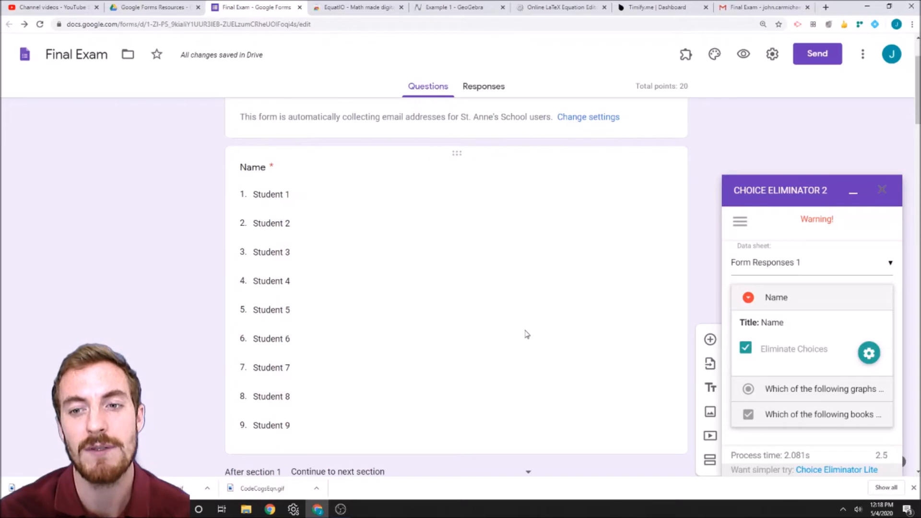
Check the elimination setting of the graphs question, collapse it, and put away the Choice Eliminator 2 configuration.
{"action": "left_click", "coordinate": [799, 305]}
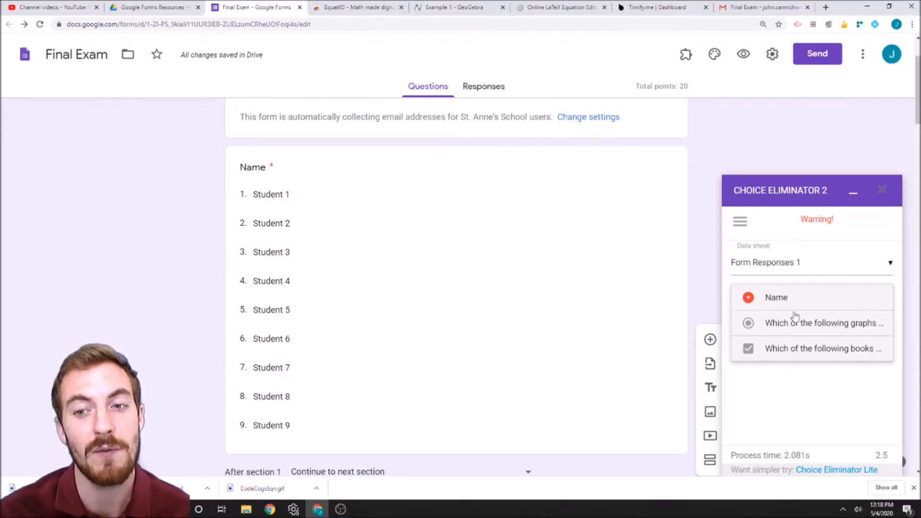
{"action": "left_click", "coordinate": [794, 323]}
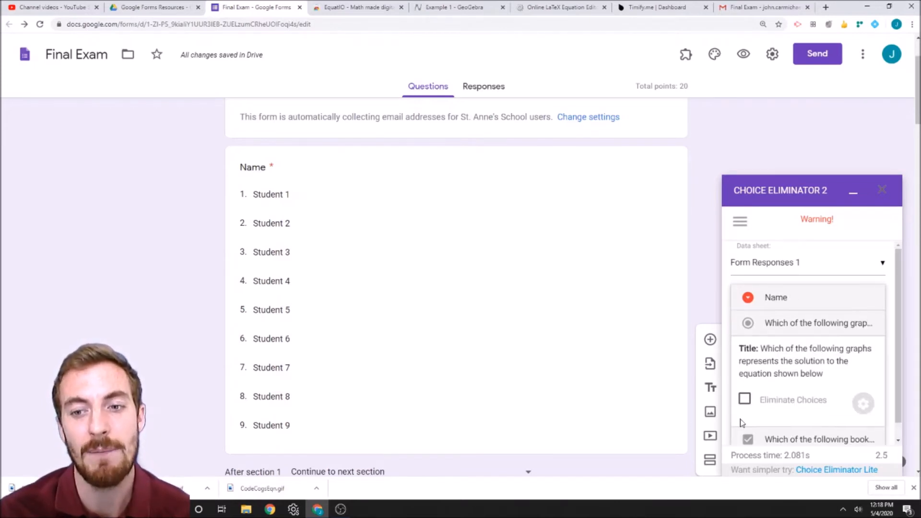
{"action": "left_click", "coordinate": [790, 329]}
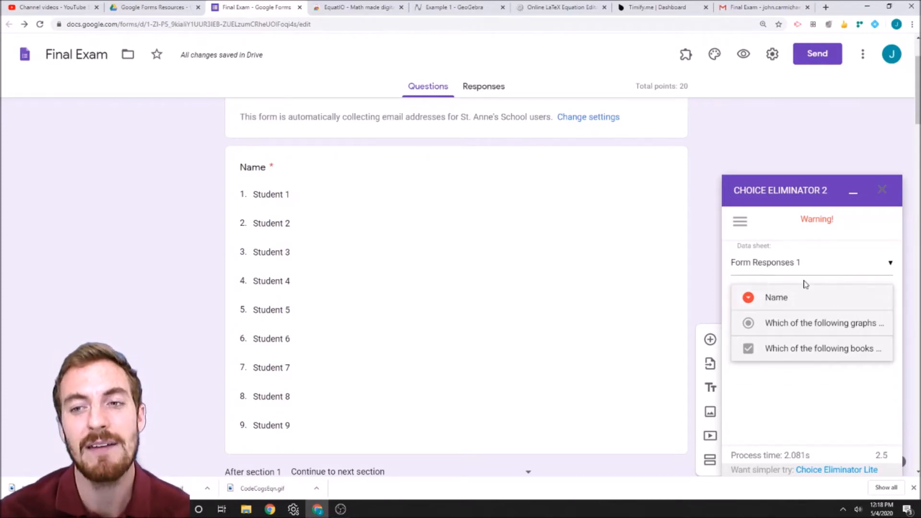
{"action": "left_click", "coordinate": [852, 194]}
Open the Doc Appender add-on's sidebar for the form.
{"action": "left_click", "coordinate": [686, 54]}
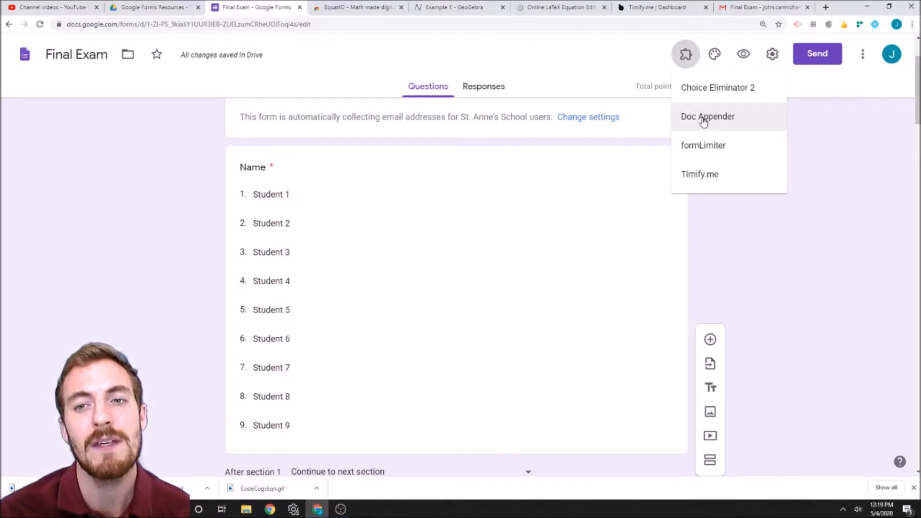
{"action": "left_click", "coordinate": [725, 121]}
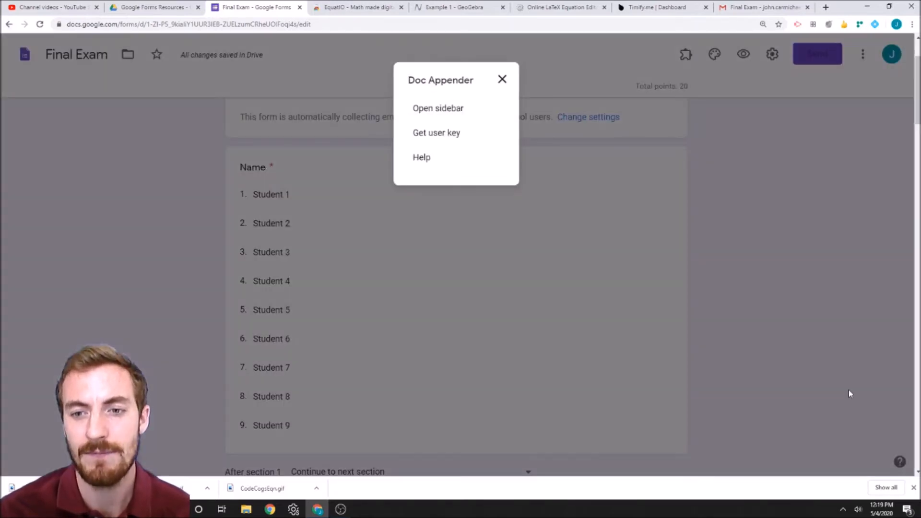
{"action": "left_click", "coordinate": [453, 108]}
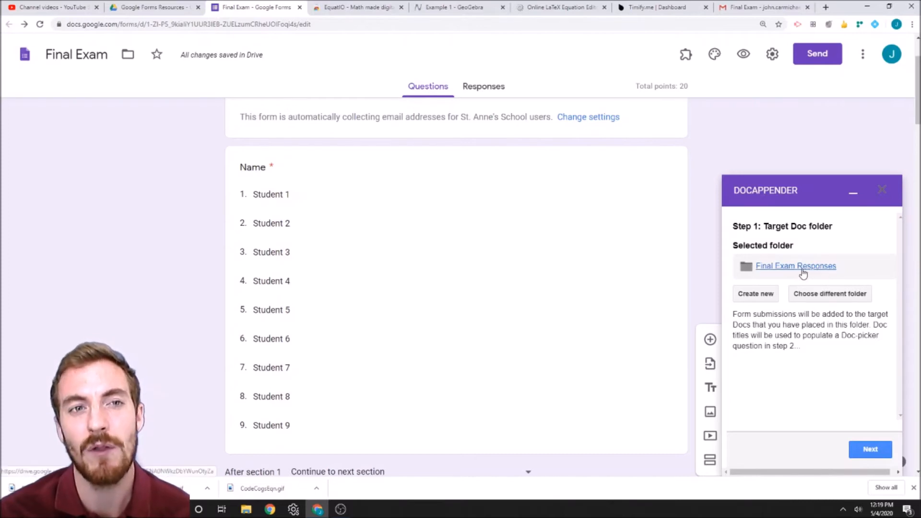
Switch to Google Drive, open Final Exam Responses inside Final Exam Template, and compare its documents with the form's Name choices.
{"action": "left_click", "coordinate": [153, 7]}
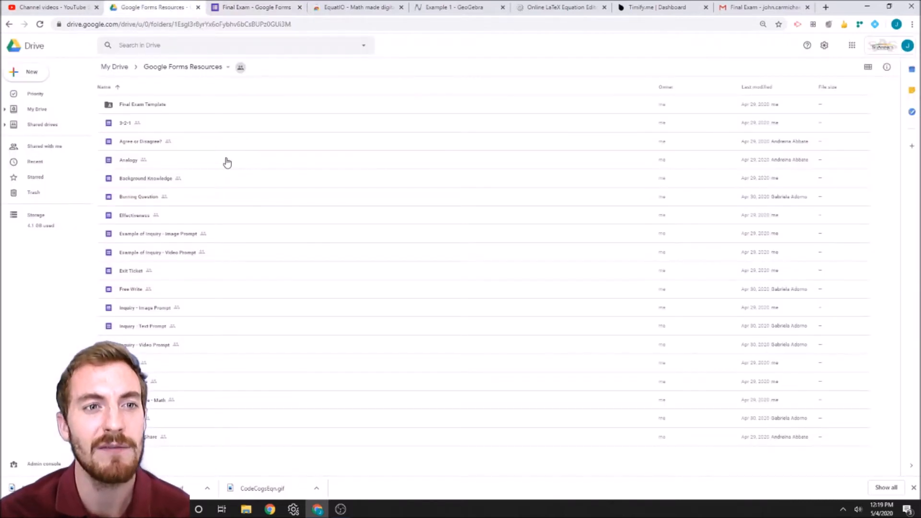
{"action": "left_click", "coordinate": [179, 105]}
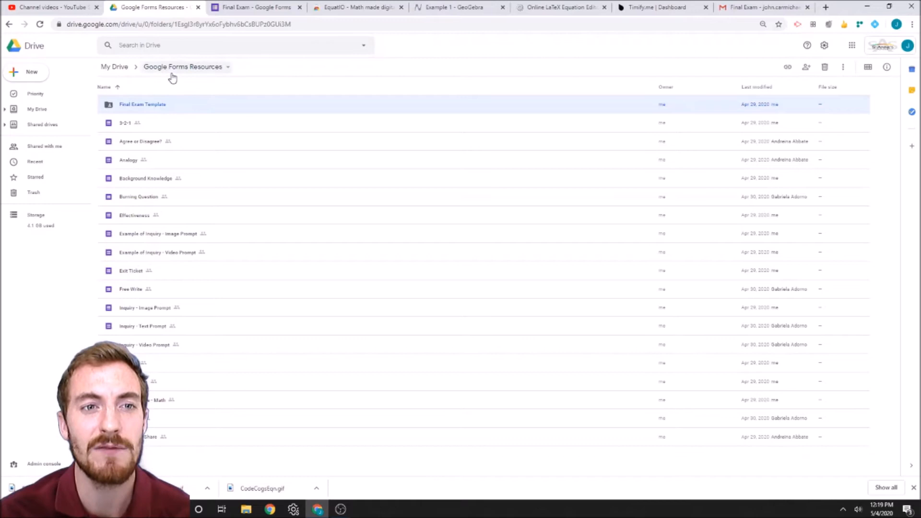
{"action": "left_click", "coordinate": [147, 69]}
{"action": "left_click", "coordinate": [174, 70]}
{"action": "double_click", "coordinate": [193, 106]}
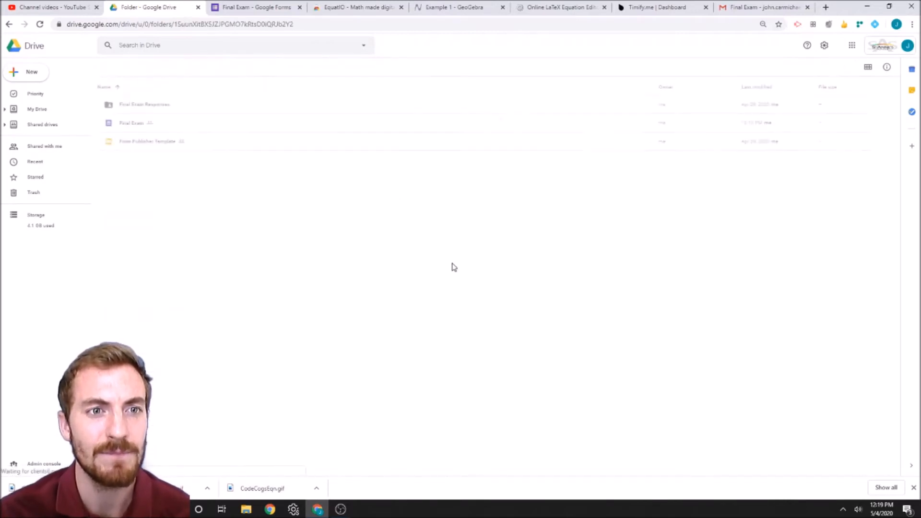
{"action": "left_click", "coordinate": [157, 109]}
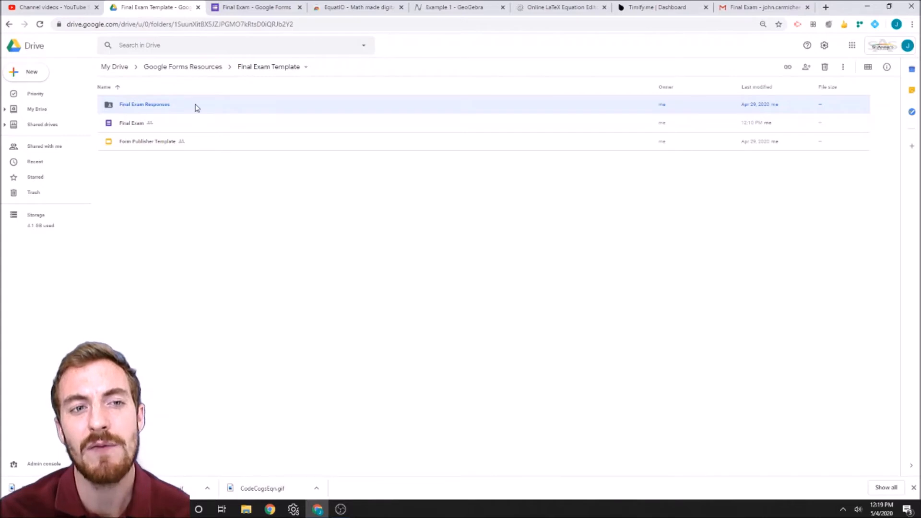
{"action": "double_click", "coordinate": [196, 106]}
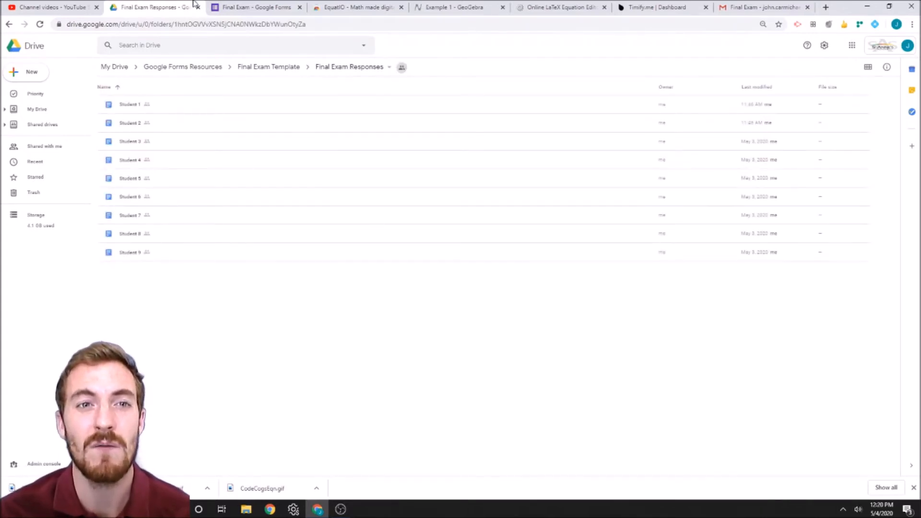
{"action": "left_click", "coordinate": [258, 5]}
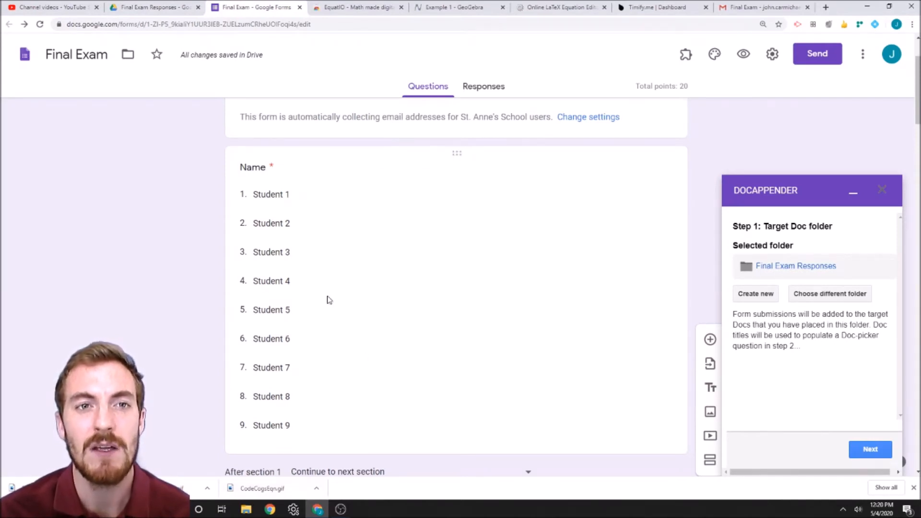
{"action": "left_click", "coordinate": [156, 6]}
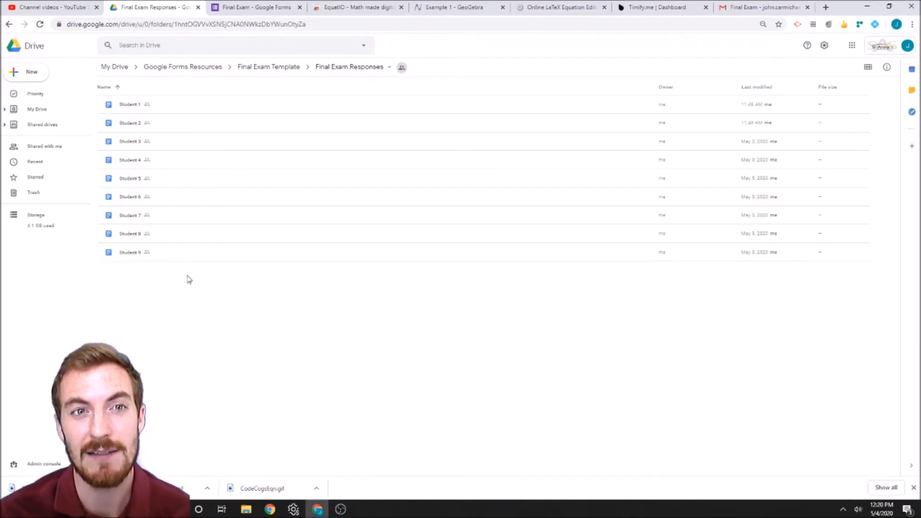
Return to the form, keep Final Exam Responses as Doc Appender's target folder, and save and populate Name as the doc-picker question.
{"action": "left_click", "coordinate": [229, 4]}
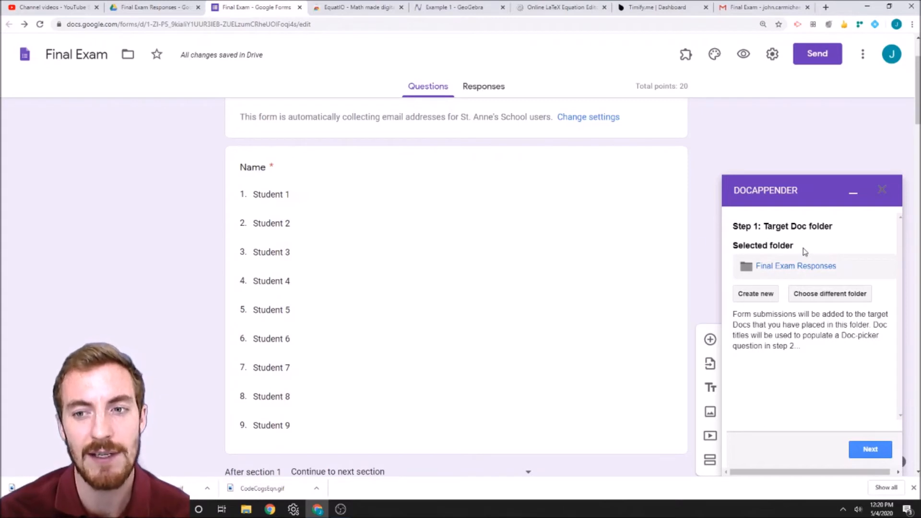
{"action": "left_click", "coordinate": [875, 449]}
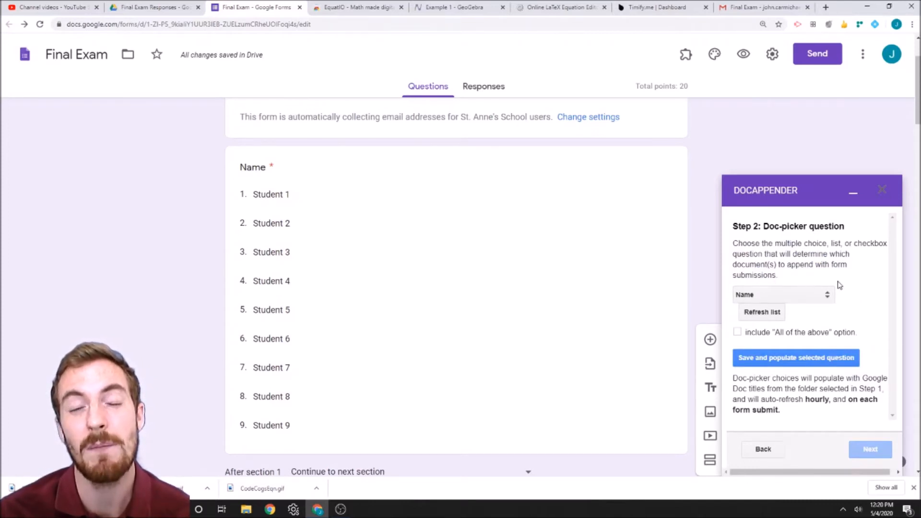
{"action": "left_click", "coordinate": [811, 297]}
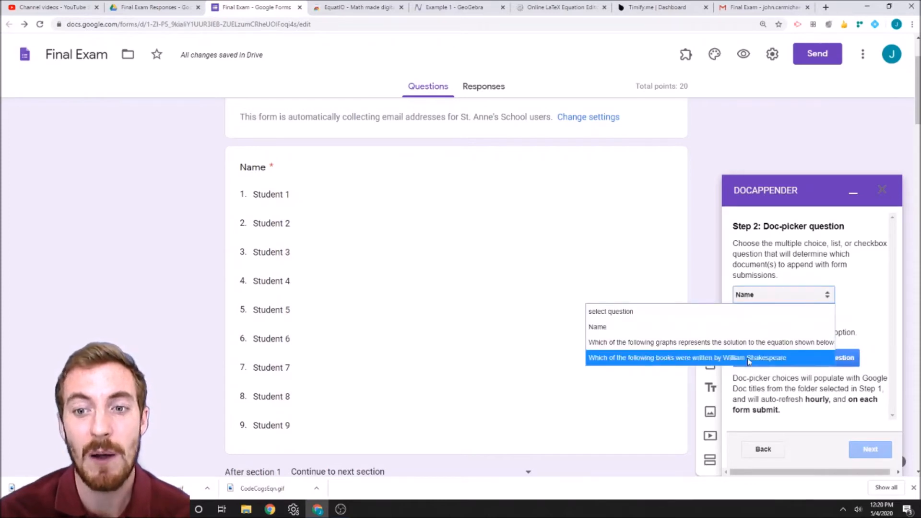
{"action": "left_click", "coordinate": [750, 327]}
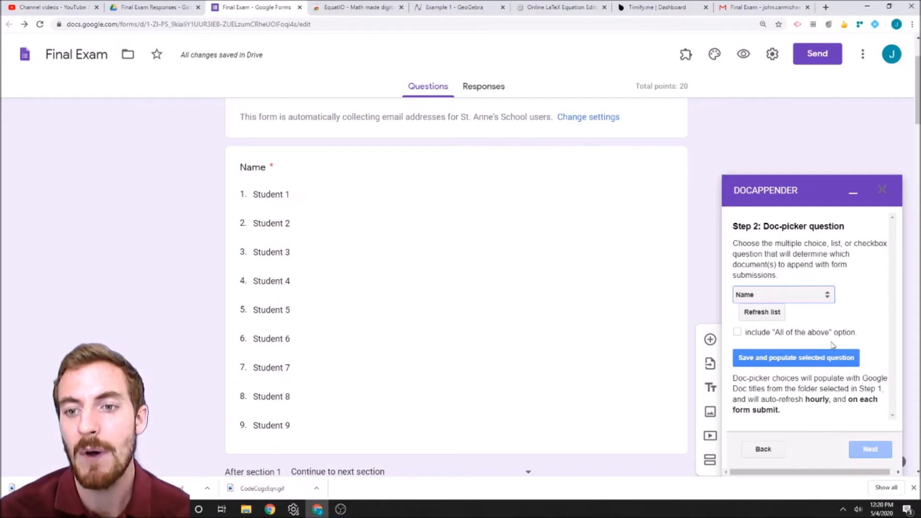
{"action": "left_click", "coordinate": [772, 362]}
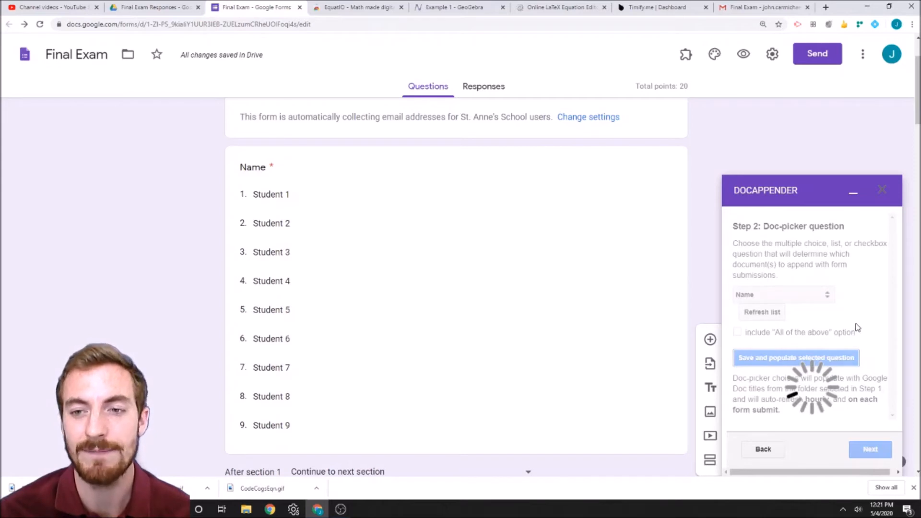
{"action": "scroll", "coordinate": [845, 329], "scroll_direction": "down", "scroll_amount": 1}
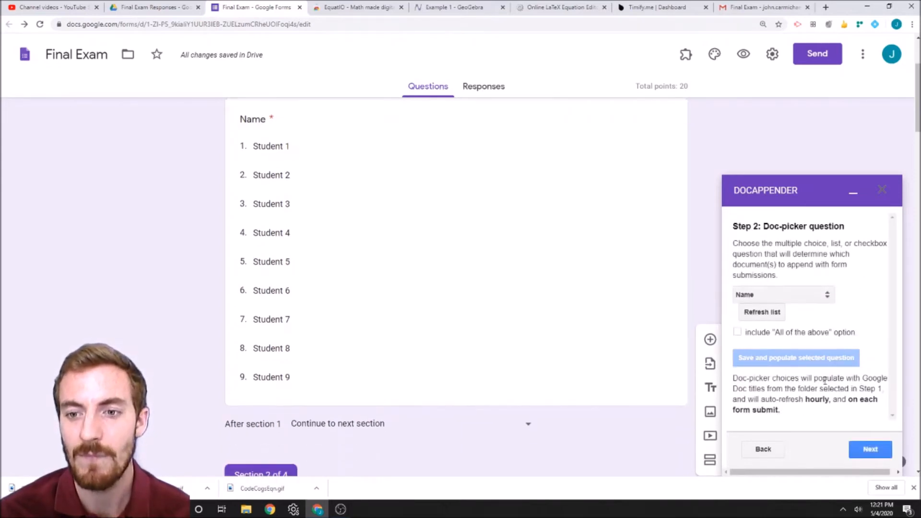
{"action": "scroll", "coordinate": [547, 321], "scroll_direction": "up", "scroll_amount": 2}
Continue to Doc Appender's form values, review which fields are included, and exclude Username before including it again.
{"action": "left_click", "coordinate": [879, 452]}
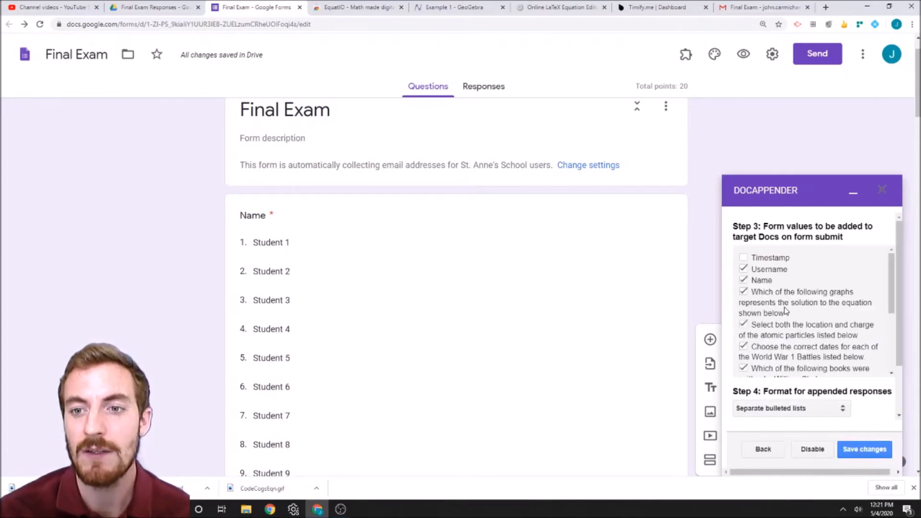
{"action": "scroll", "coordinate": [777, 362], "scroll_direction": "down", "scroll_amount": 4}
{"action": "scroll", "coordinate": [785, 333], "scroll_direction": "down", "scroll_amount": 1}
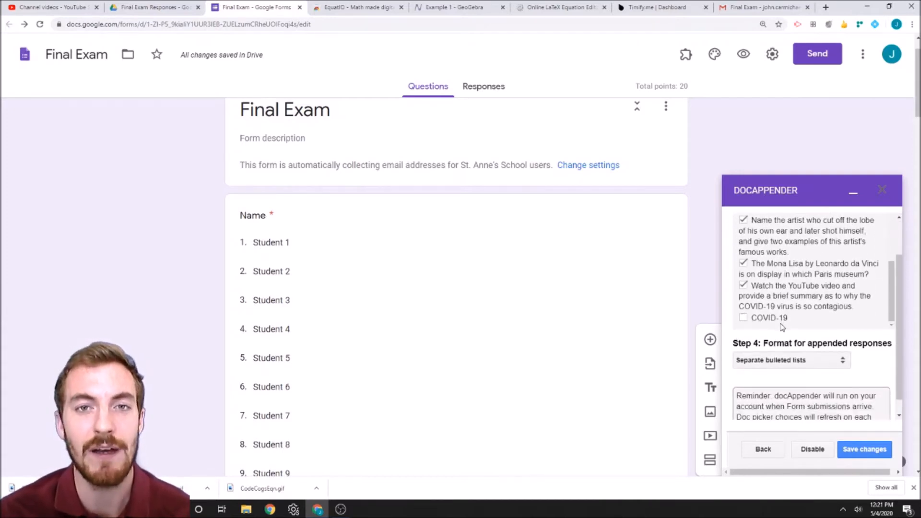
{"action": "scroll", "coordinate": [831, 309], "scroll_direction": "up", "scroll_amount": 5}
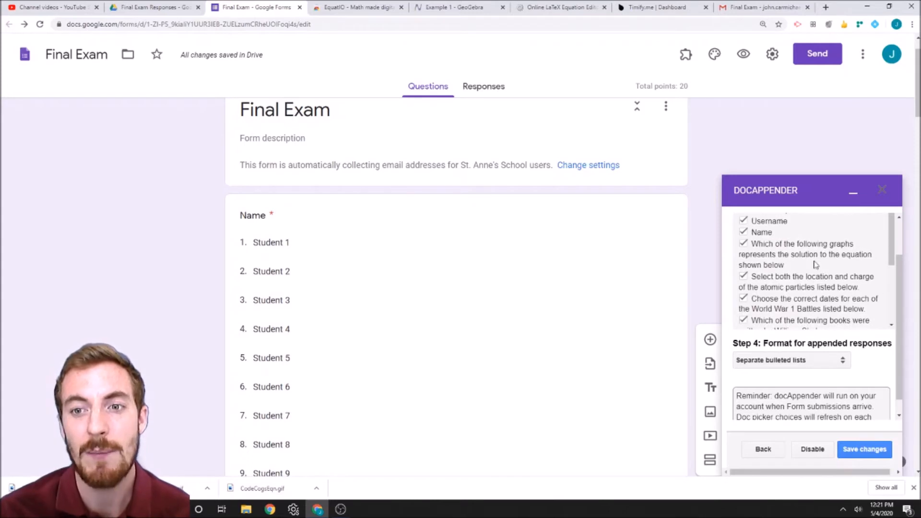
{"action": "scroll", "coordinate": [792, 259], "scroll_direction": "up", "scroll_amount": 2}
{"action": "left_click", "coordinate": [744, 270]}
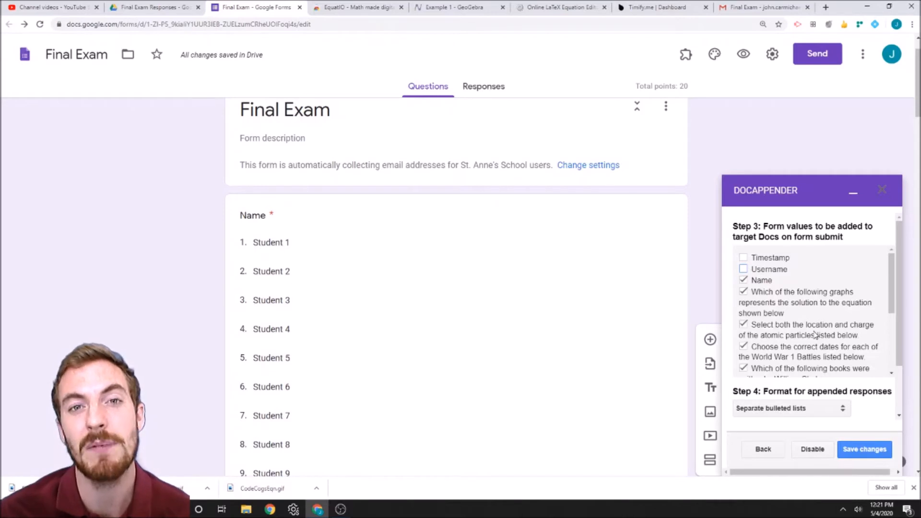
{"action": "left_click", "coordinate": [742, 269]}
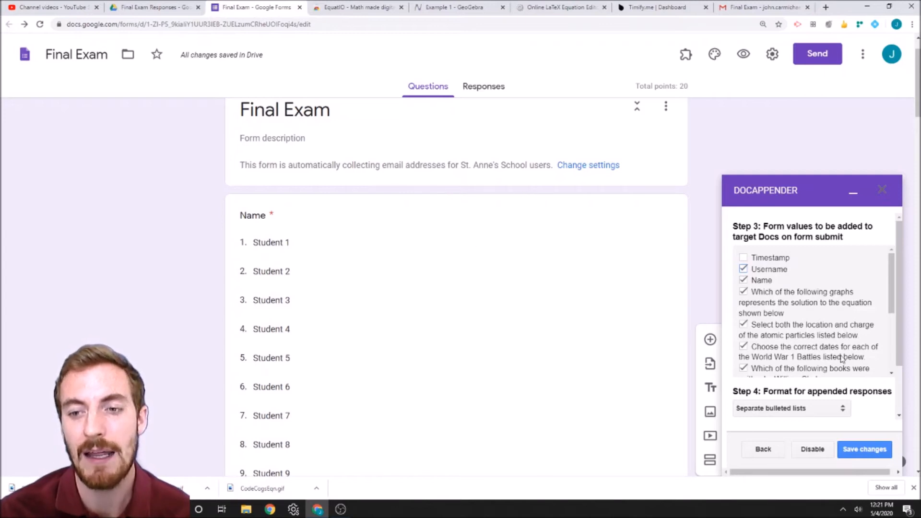
Choose Separate bulleted lists as the format for appended responses and save the Doc Appender changes.
{"action": "scroll", "coordinate": [806, 340], "scroll_direction": "down", "scroll_amount": 3}
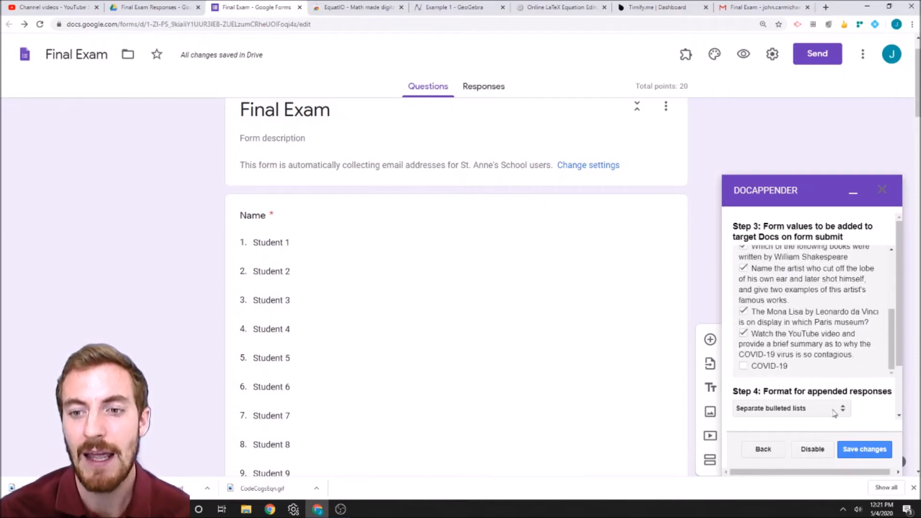
{"action": "left_click", "coordinate": [786, 411]}
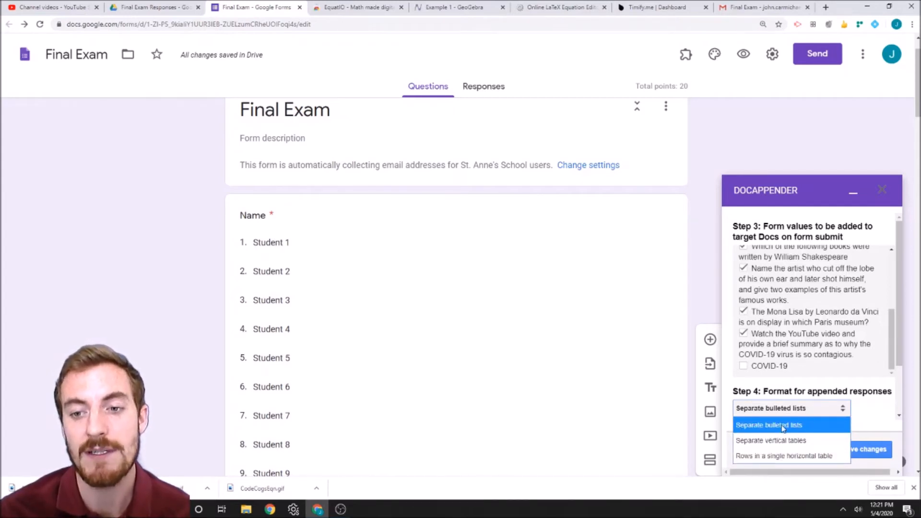
{"action": "left_click", "coordinate": [766, 428]}
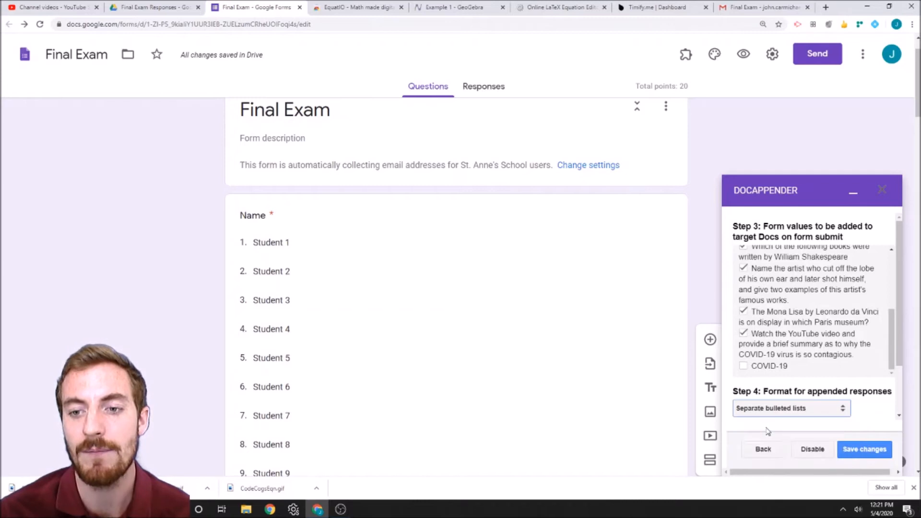
{"action": "left_click", "coordinate": [863, 449]}
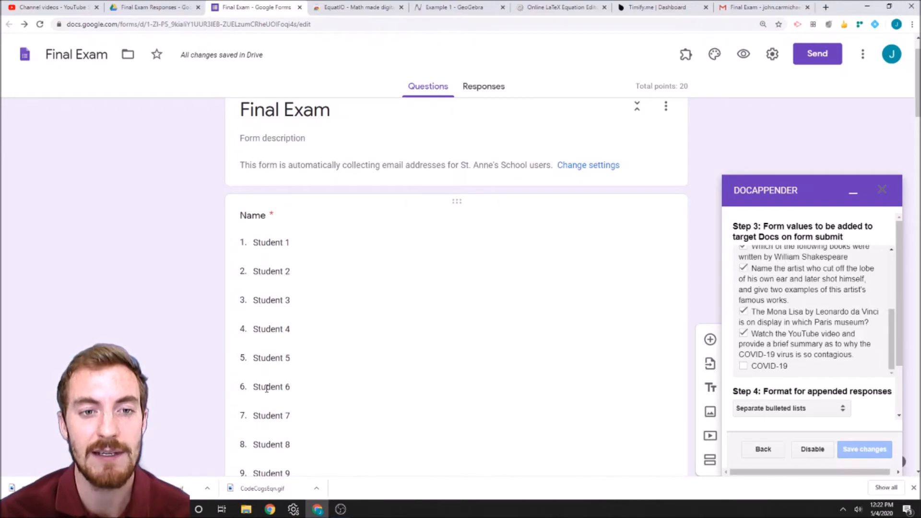
Compare the Name question's student choices with the document names in the Drive folder, and close Doc Appender back in the form.
{"action": "left_click", "coordinate": [287, 243]}
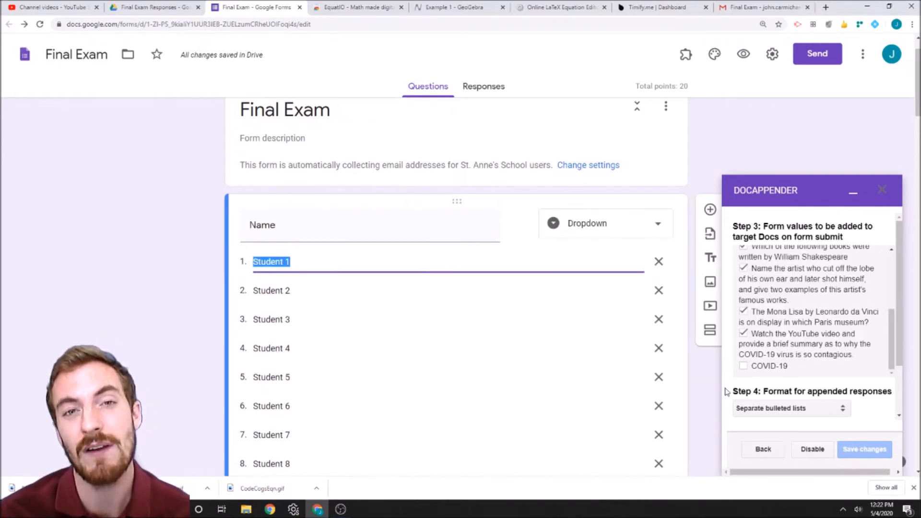
{"action": "left_click", "coordinate": [163, 6]}
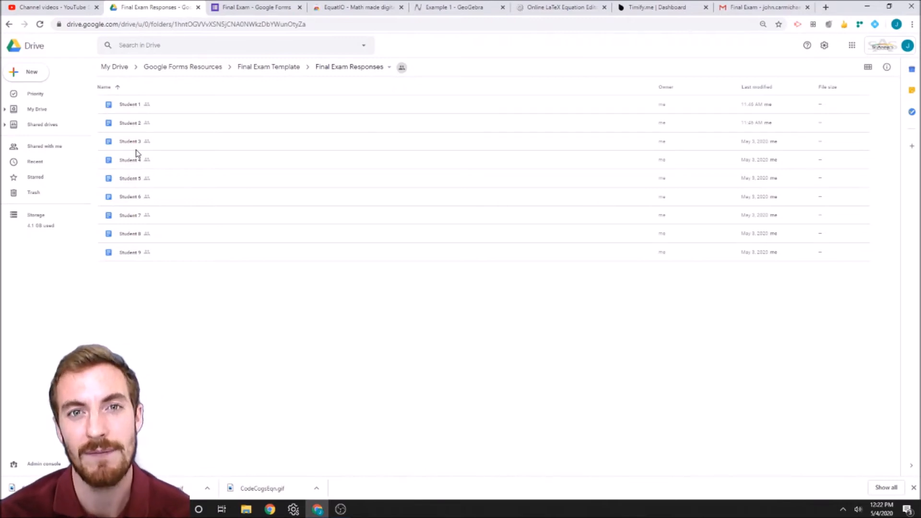
{"action": "left_click", "coordinate": [254, 7]}
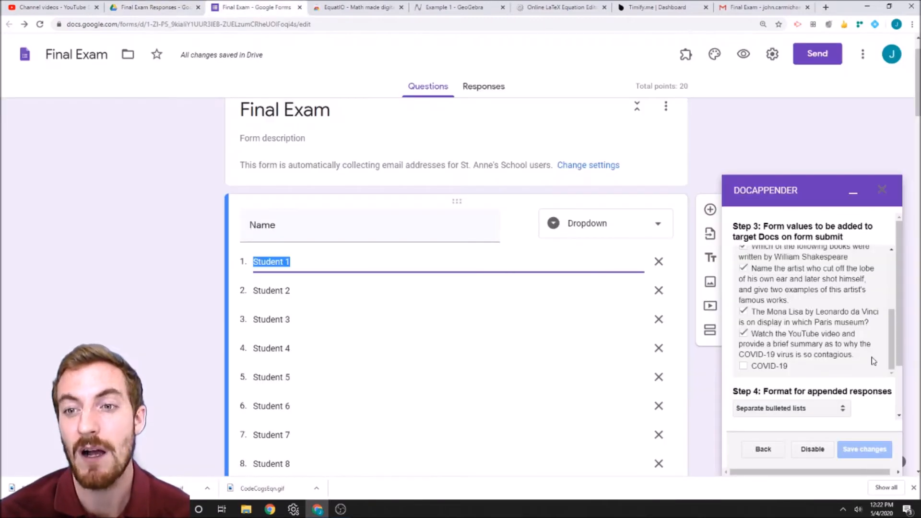
{"action": "left_click", "coordinate": [883, 190]}
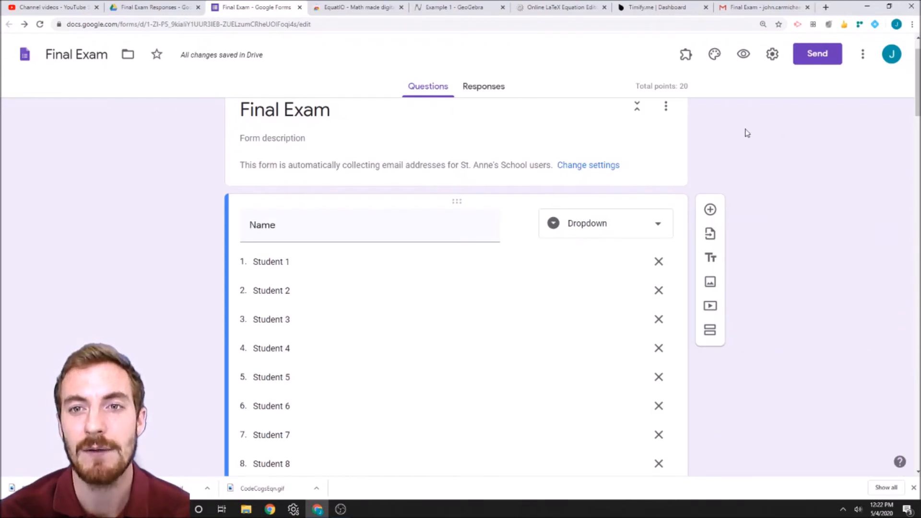
Open the formLimiter add-on's limit settings and choose date and time as the limit type.
{"action": "left_click", "coordinate": [686, 54]}
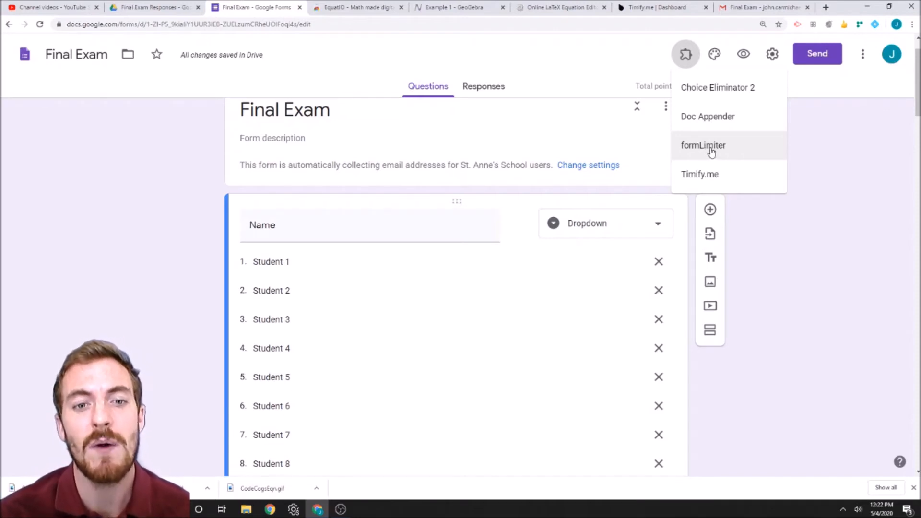
{"action": "left_click", "coordinate": [697, 146]}
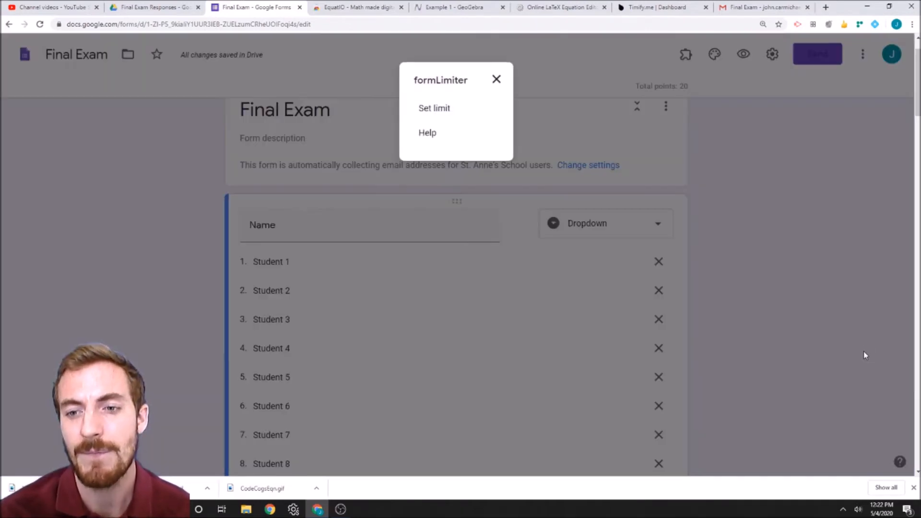
{"action": "left_click", "coordinate": [440, 110]}
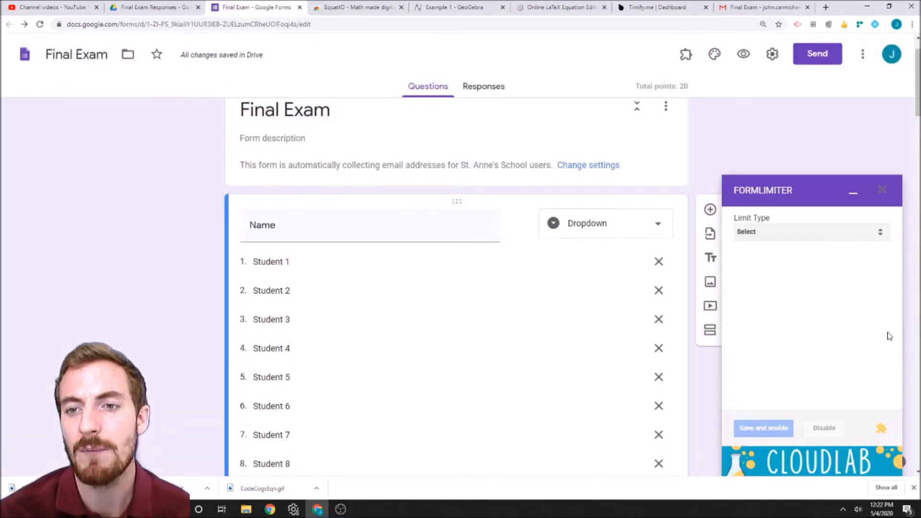
{"action": "left_click", "coordinate": [751, 234]}
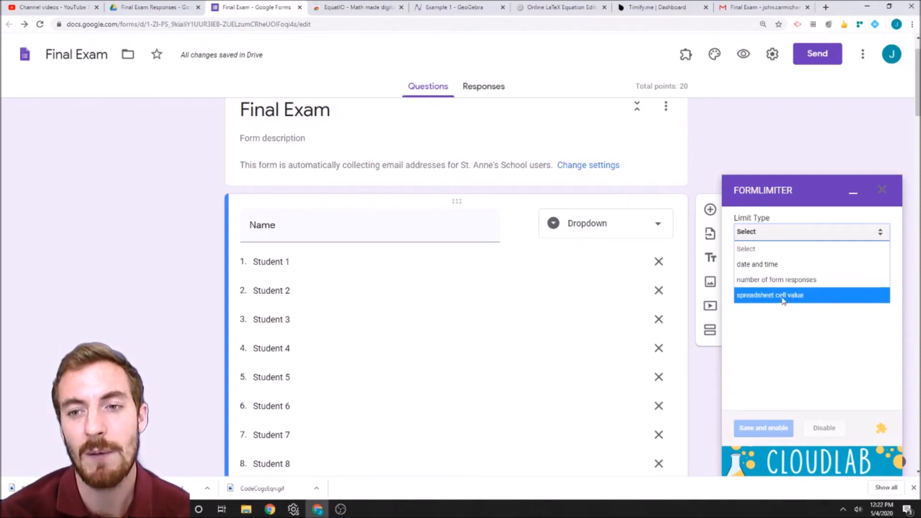
{"action": "left_click", "coordinate": [759, 265]}
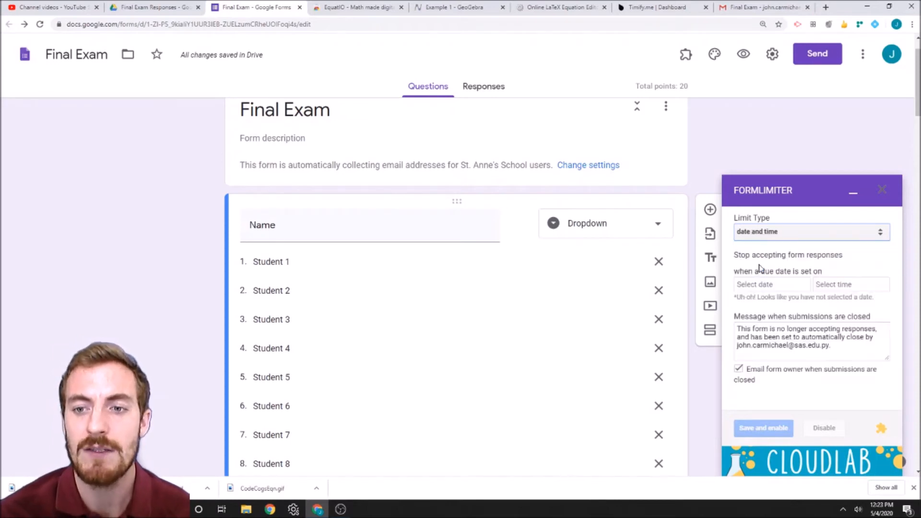
Set the form to stop accepting responses on 05/05/2020 at 2:30 PM, save and enable the limit, and minimize formLimiter.
{"action": "left_click", "coordinate": [757, 291]}
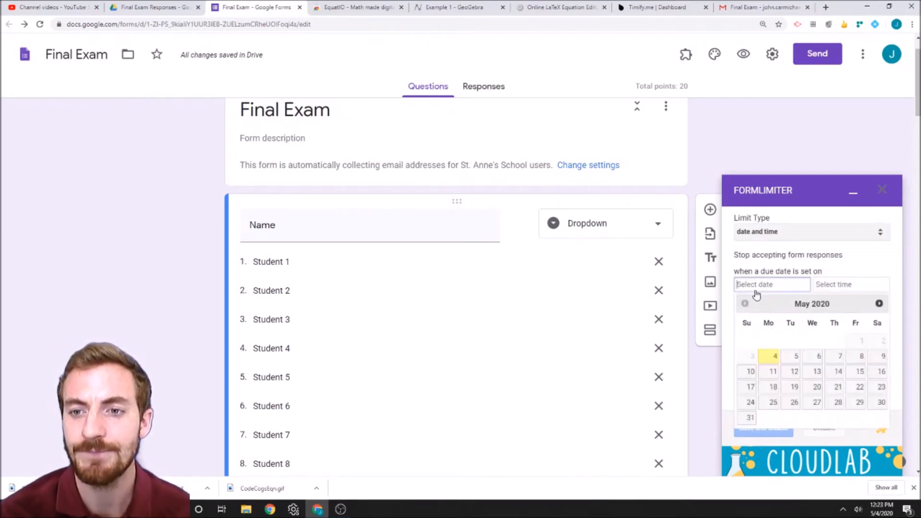
{"action": "left_click", "coordinate": [794, 358]}
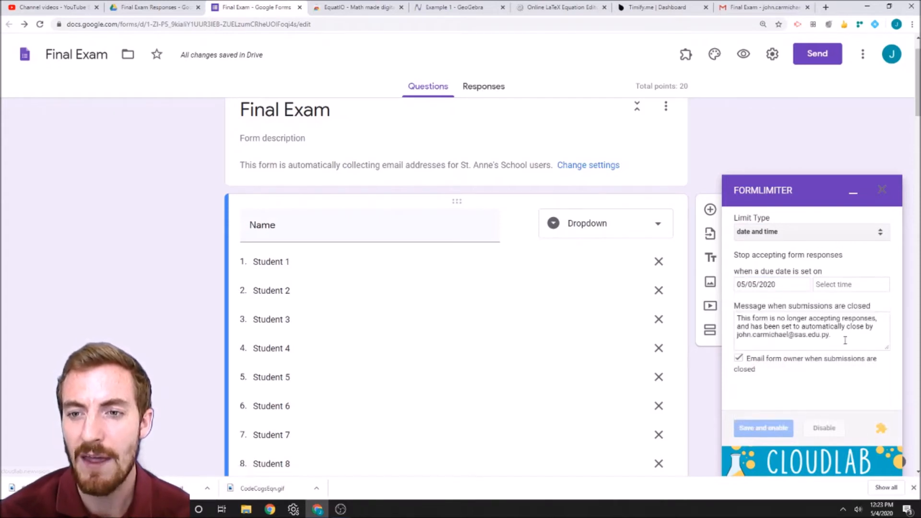
{"action": "left_click", "coordinate": [831, 288]}
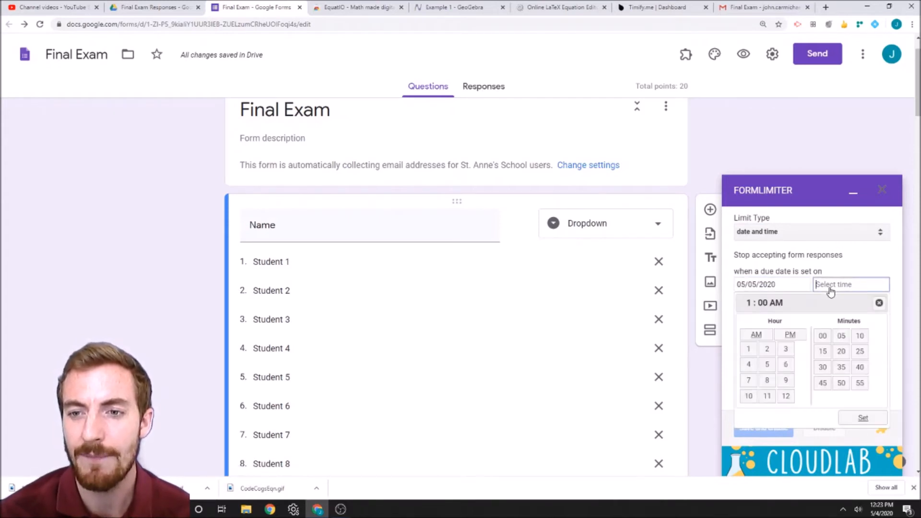
{"action": "left_click", "coordinate": [767, 350]}
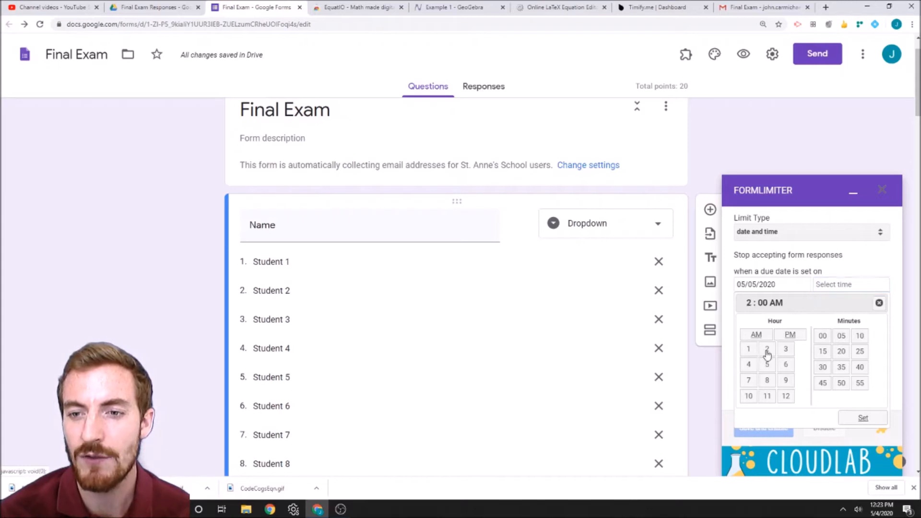
{"action": "left_click", "coordinate": [824, 369]}
{"action": "left_click", "coordinate": [792, 335]}
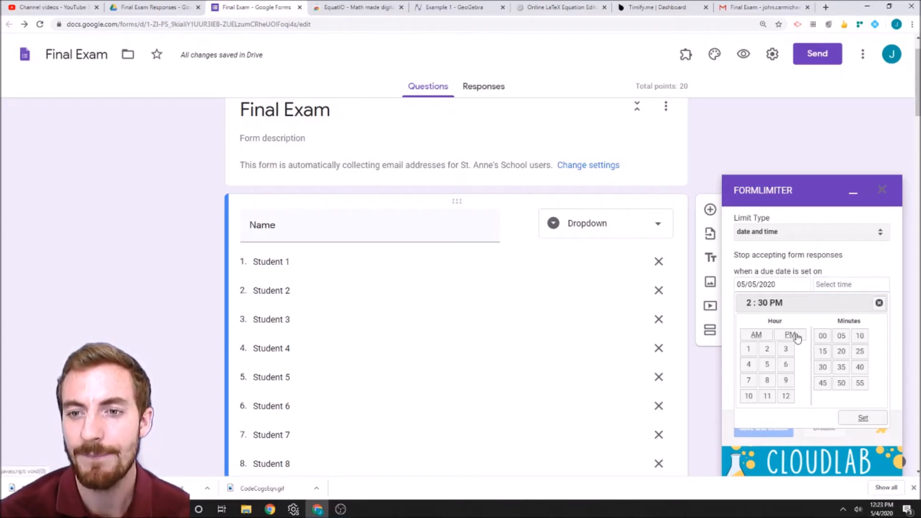
{"action": "left_click", "coordinate": [863, 419]}
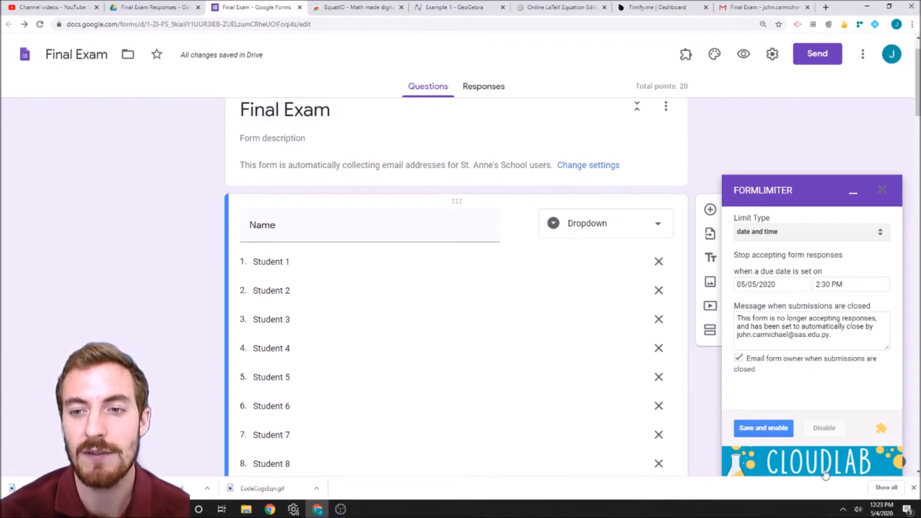
{"action": "left_click", "coordinate": [770, 431]}
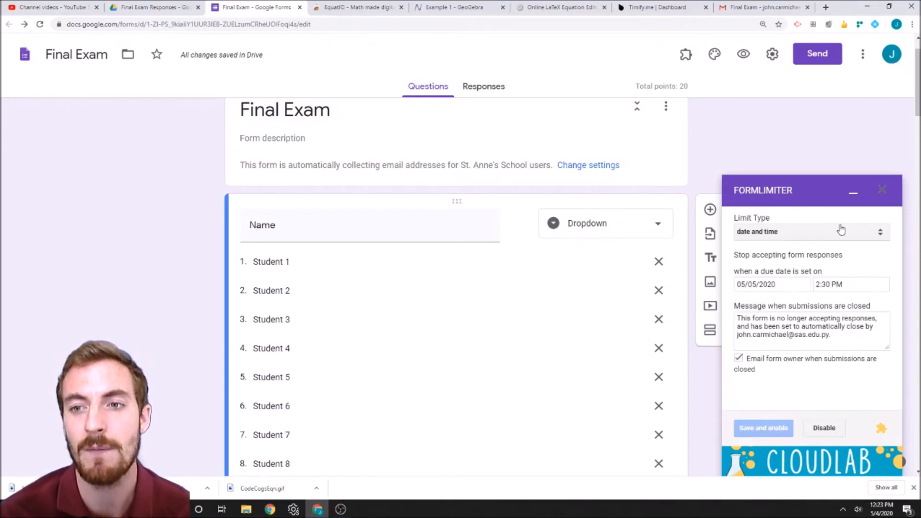
{"action": "left_click", "coordinate": [853, 192]}
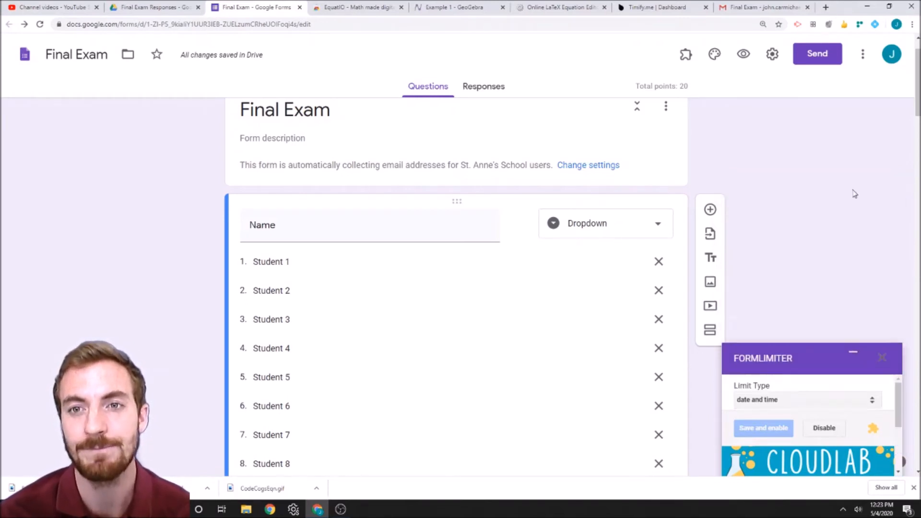
Open the Timify.me add-on's configuration for the form.
{"action": "left_click", "coordinate": [695, 54]}
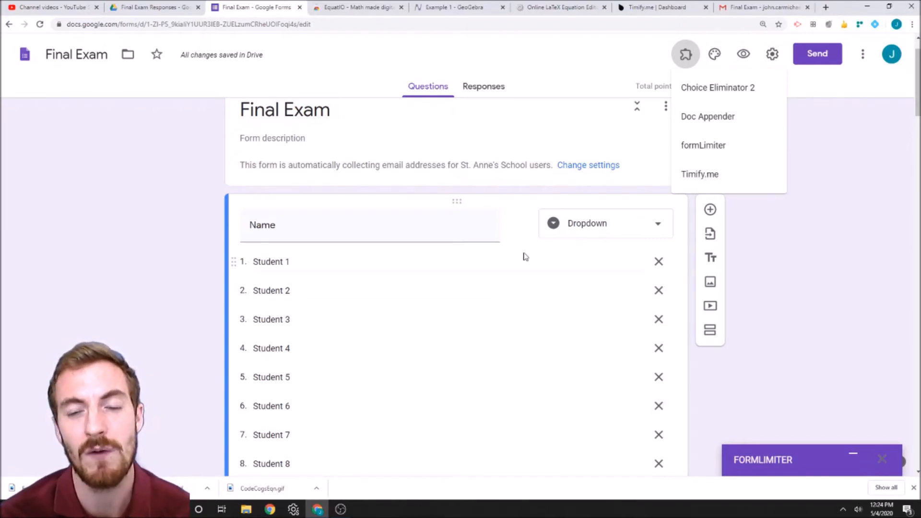
{"action": "left_click", "coordinate": [710, 176]}
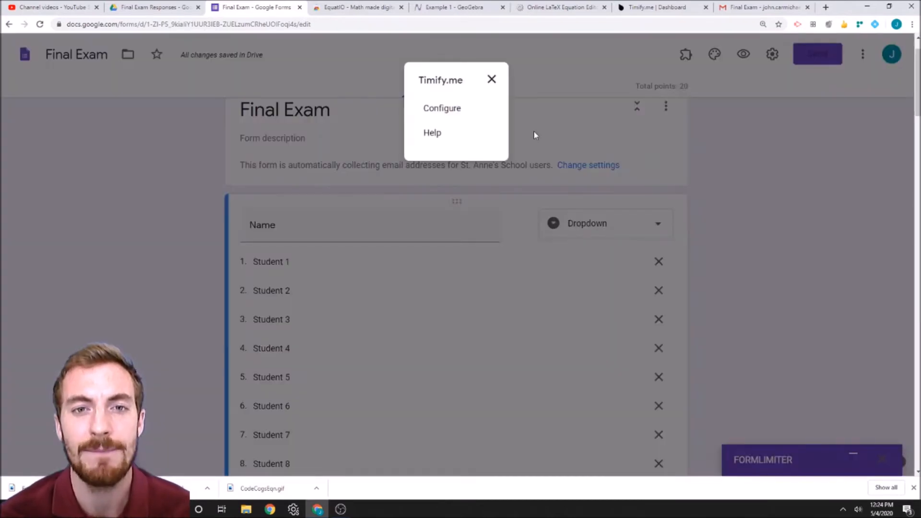
{"action": "left_click", "coordinate": [447, 112]}
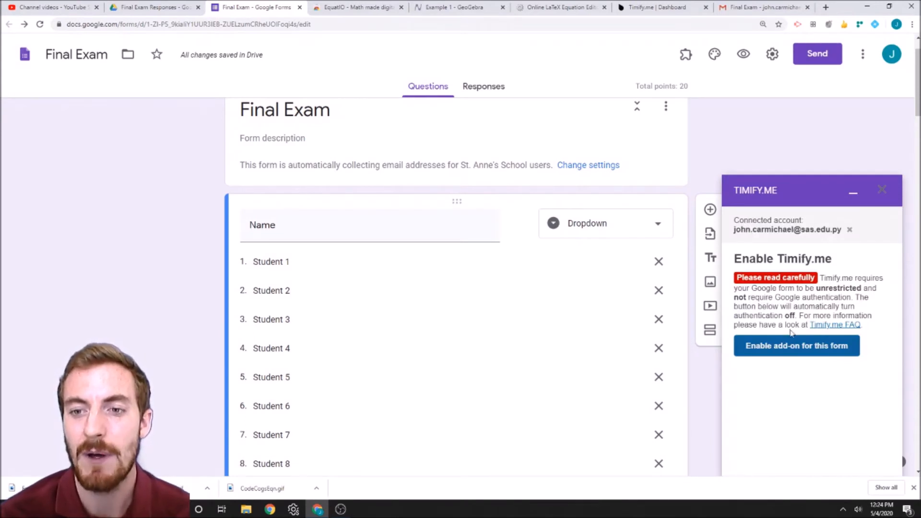
Enable the Timify.me add-on for this form and check the connected account on the Timify.me dashboard.
{"action": "left_click", "coordinate": [785, 349]}
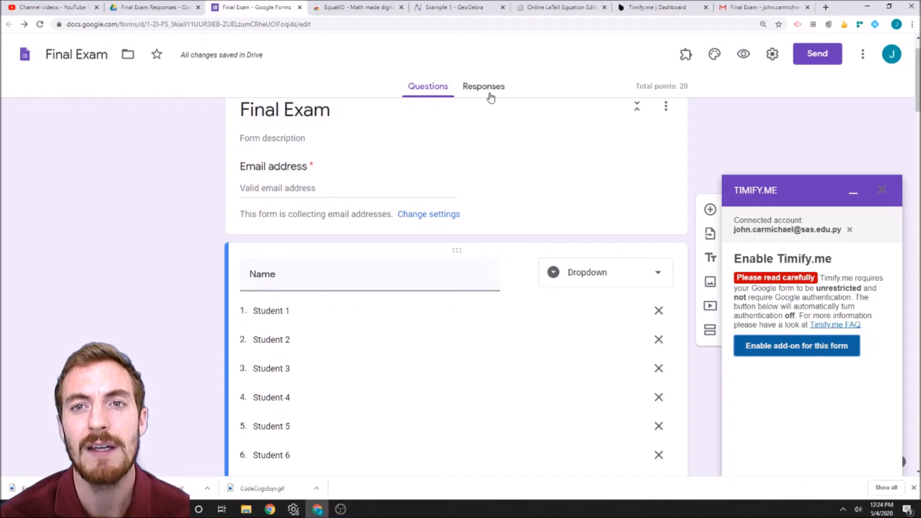
{"action": "left_click", "coordinate": [654, 7]}
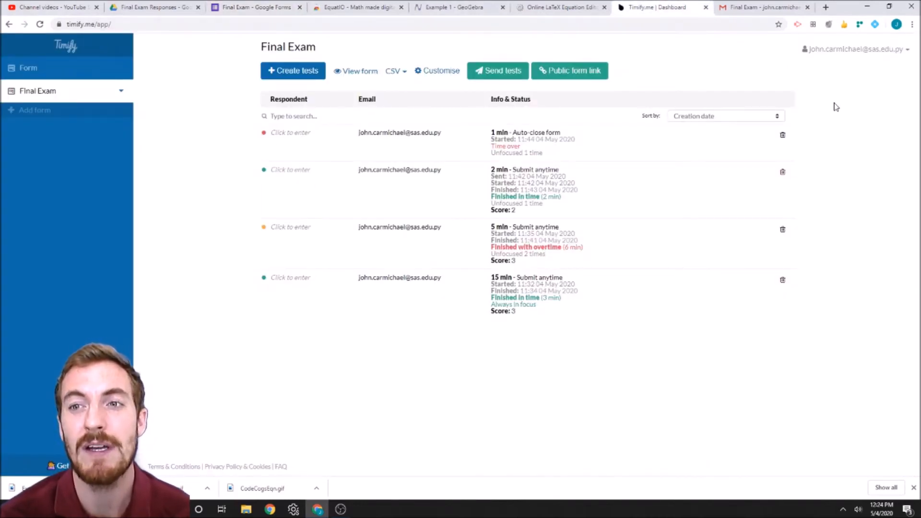
{"action": "left_click", "coordinate": [864, 51]}
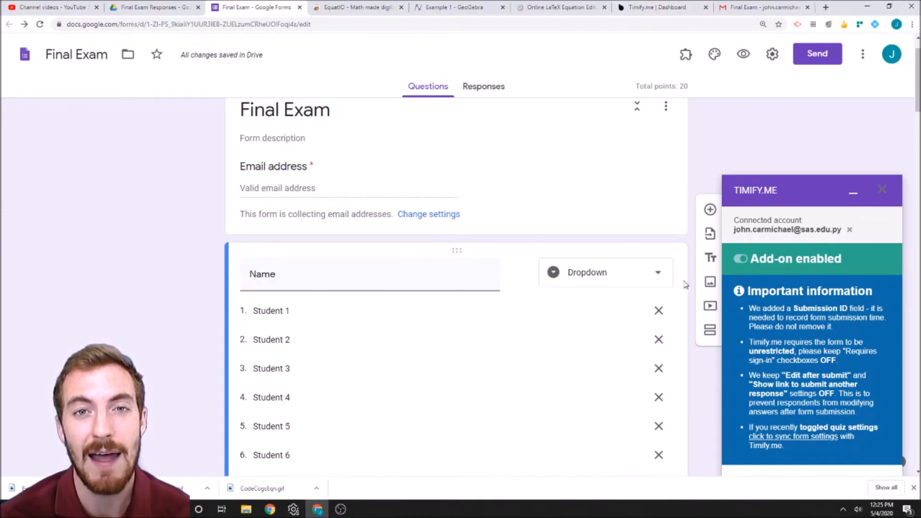
Start creating a timed test for the Final Exam form in the Timify.me dashboard and add the respondent's email address.
{"action": "left_click", "coordinate": [691, 7]}
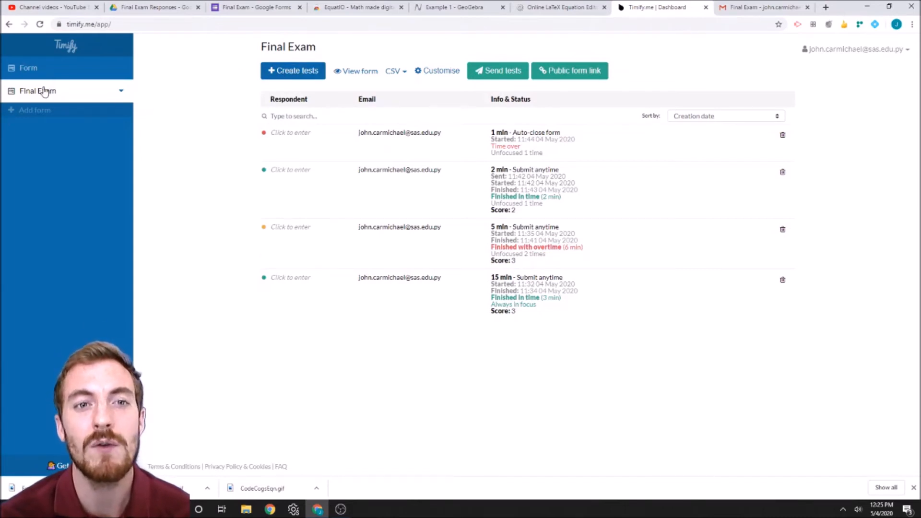
{"action": "left_click", "coordinate": [318, 80]}
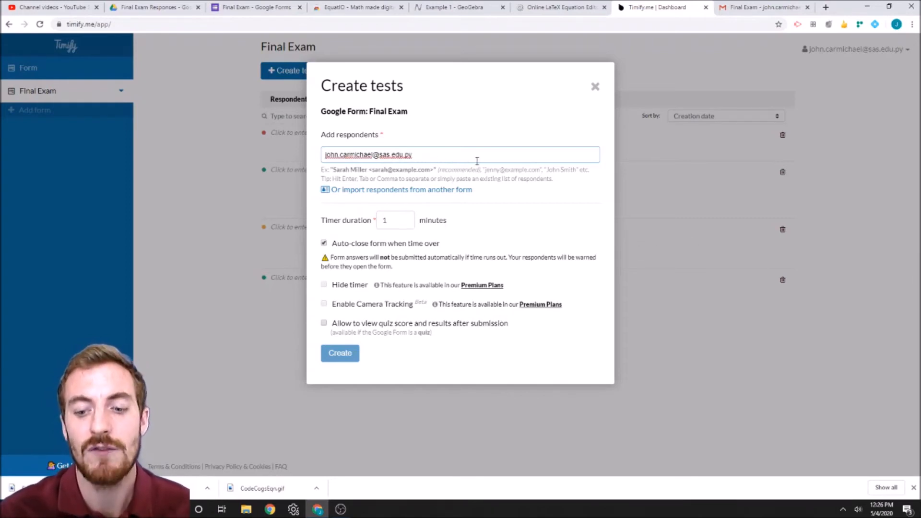
{"action": "key", "text": "Return"}
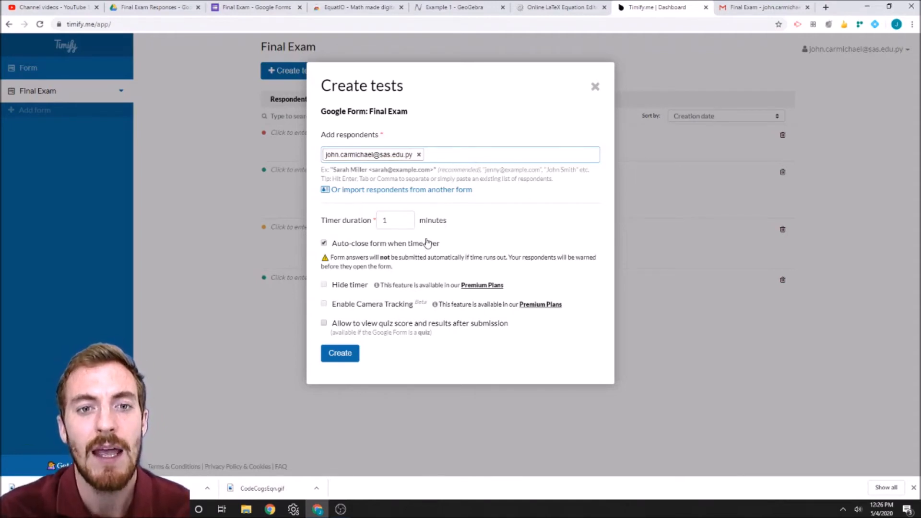
Set the new test's timer duration to 15 minutes.
{"action": "left_click", "coordinate": [398, 220]}
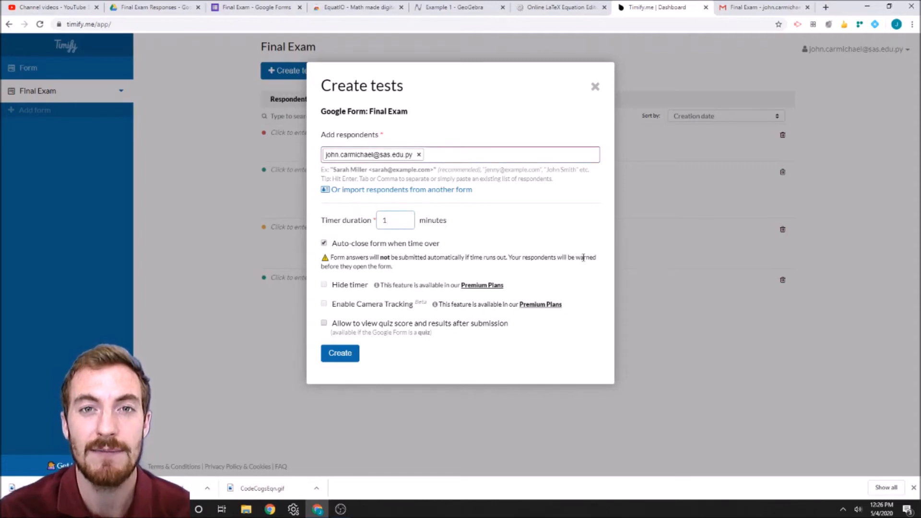
{"action": "key", "text": "BackSpace"}
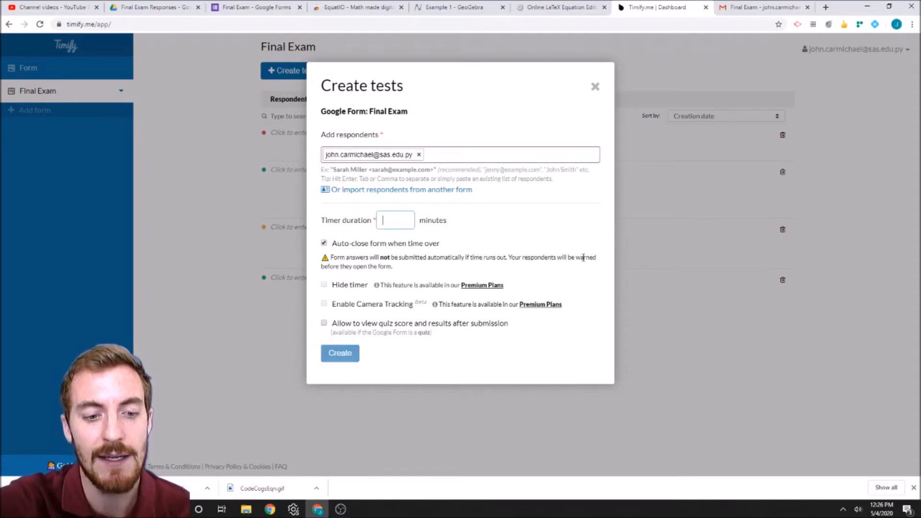
{"action": "type", "text": "15"}
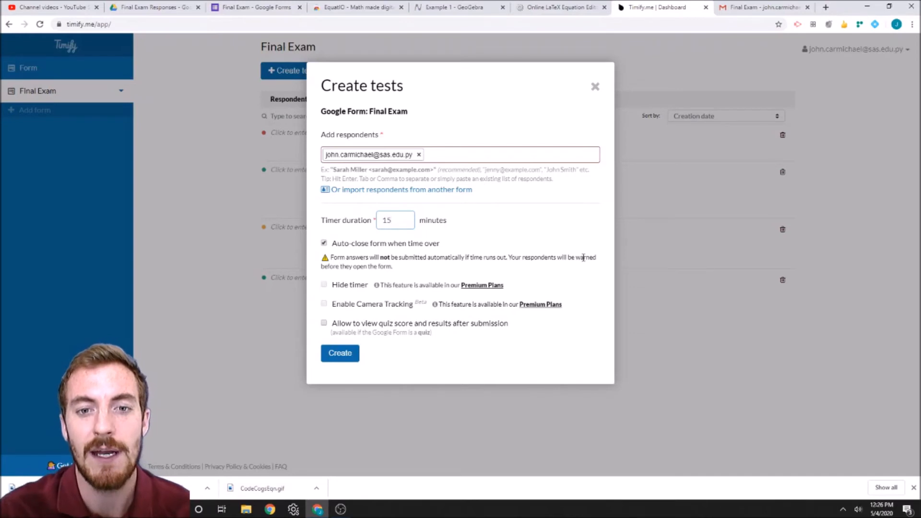
{"action": "left_click", "coordinate": [547, 221]}
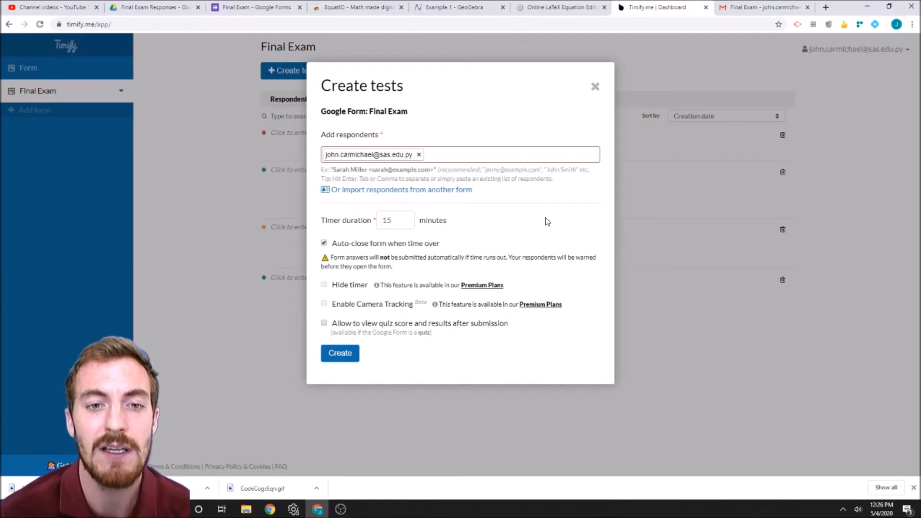
Set the timer duration to 30 minutes, turn off auto-closing the form when time is over, and create the test.
{"action": "left_click", "coordinate": [405, 220]}
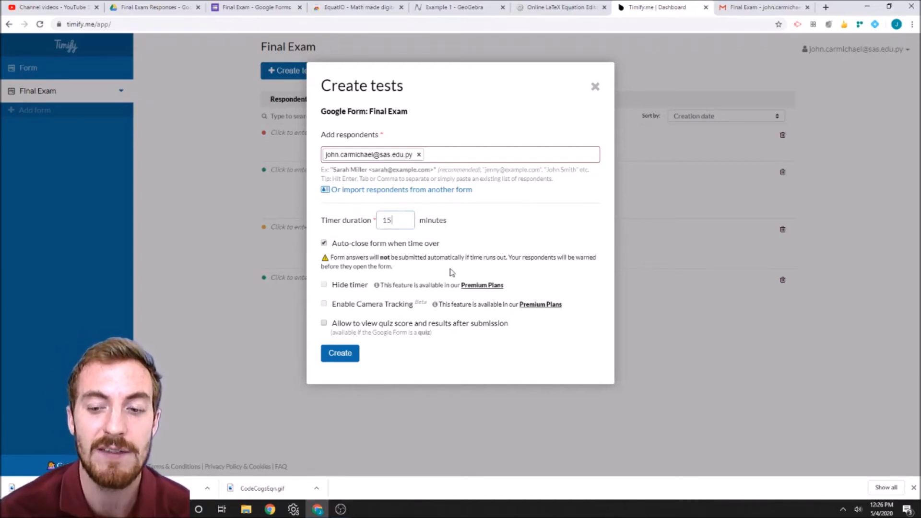
{"action": "key", "text": "BackSpace"}
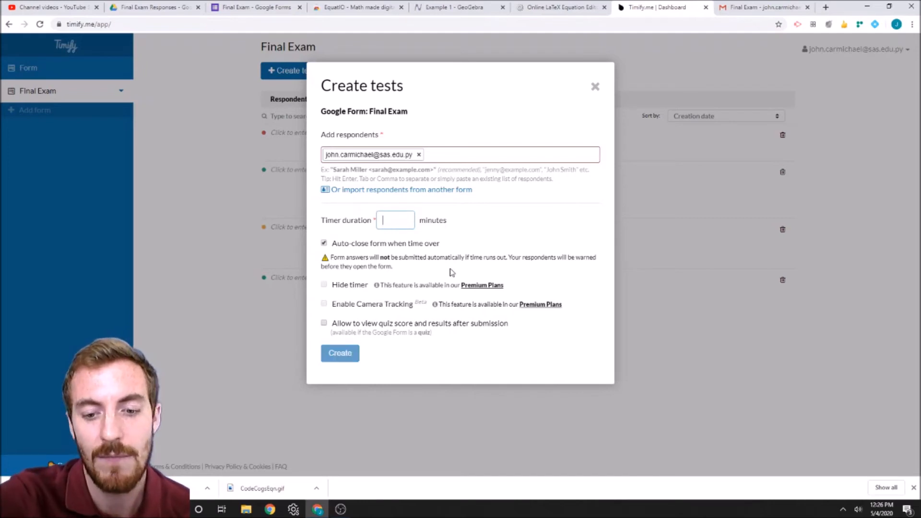
{"action": "type", "text": "30"}
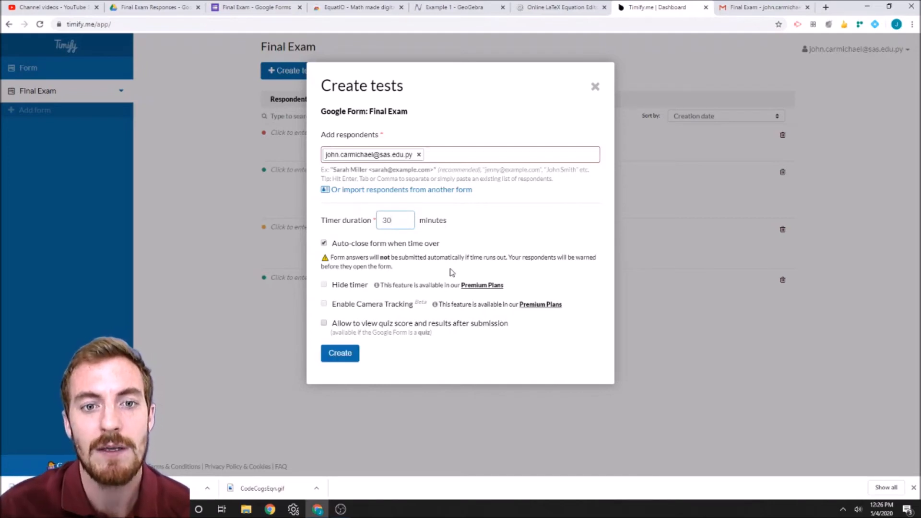
{"action": "left_click", "coordinate": [347, 230]}
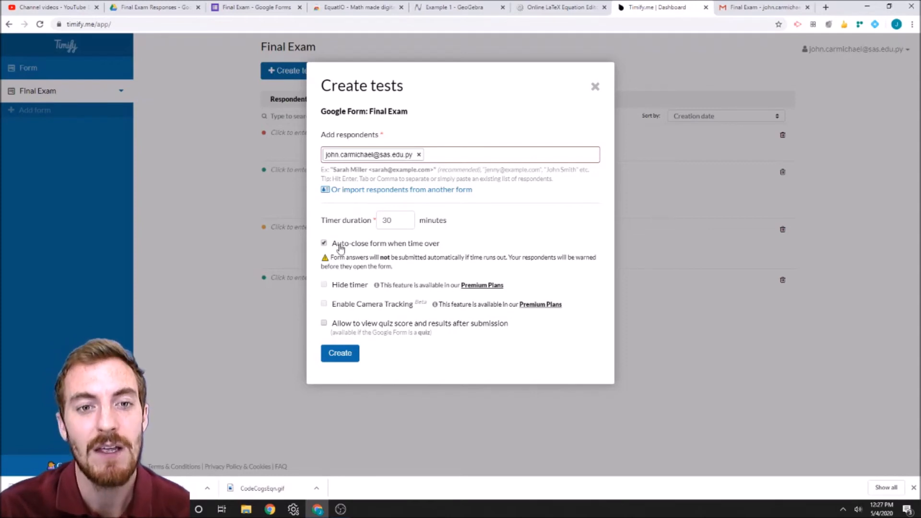
{"action": "left_click", "coordinate": [324, 244]}
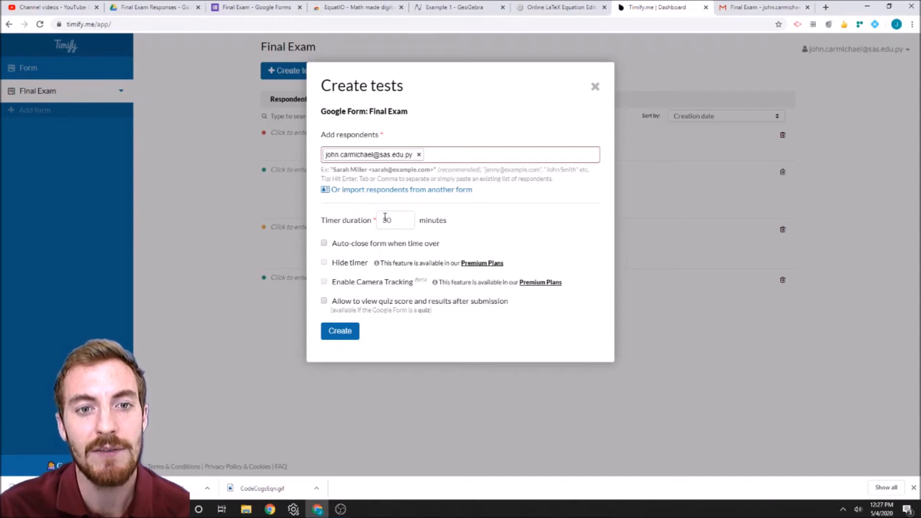
{"action": "left_click", "coordinate": [336, 335]}
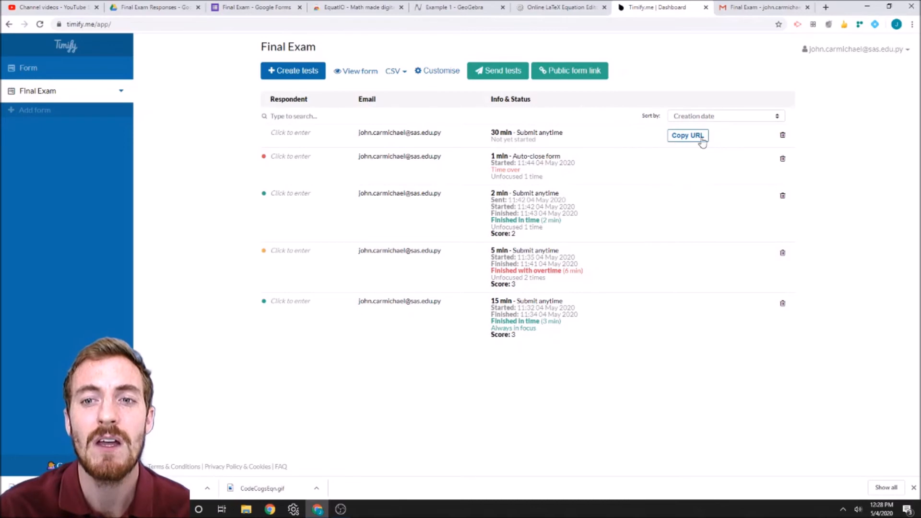
Copy the 30-minute test's URL, and send the test to the respondent by email without a custom message.
{"action": "left_click", "coordinate": [683, 137]}
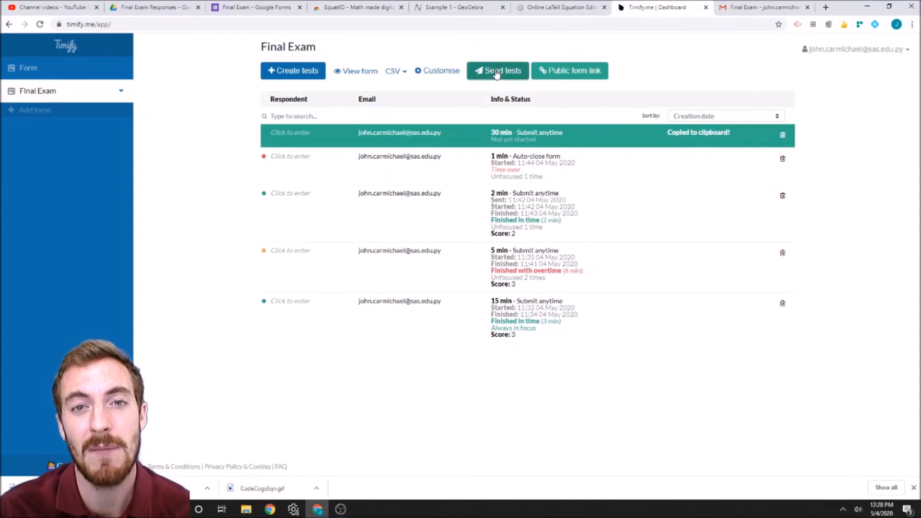
{"action": "left_click", "coordinate": [497, 73]}
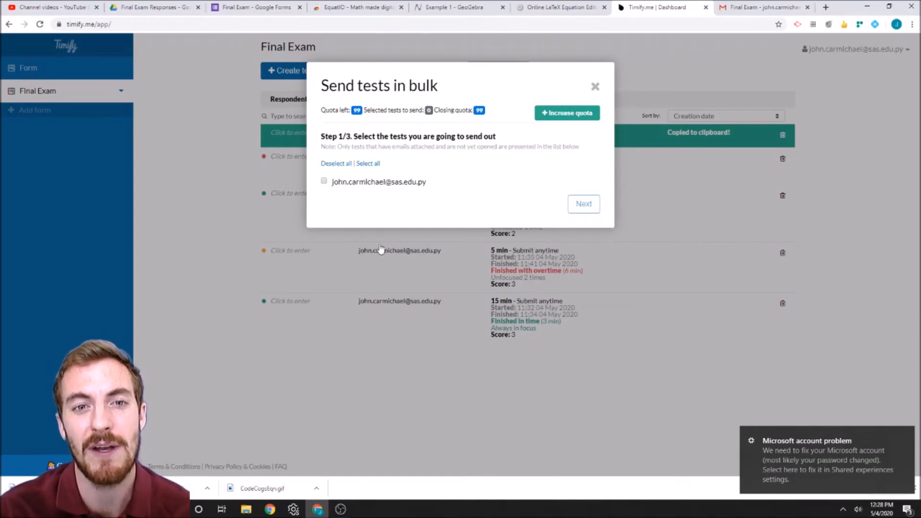
{"action": "left_click", "coordinate": [360, 164]}
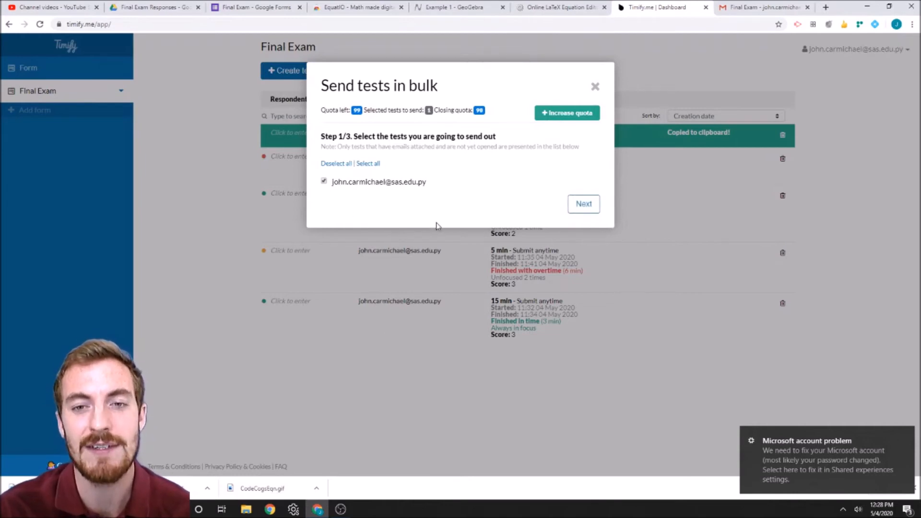
{"action": "left_click", "coordinate": [585, 203]}
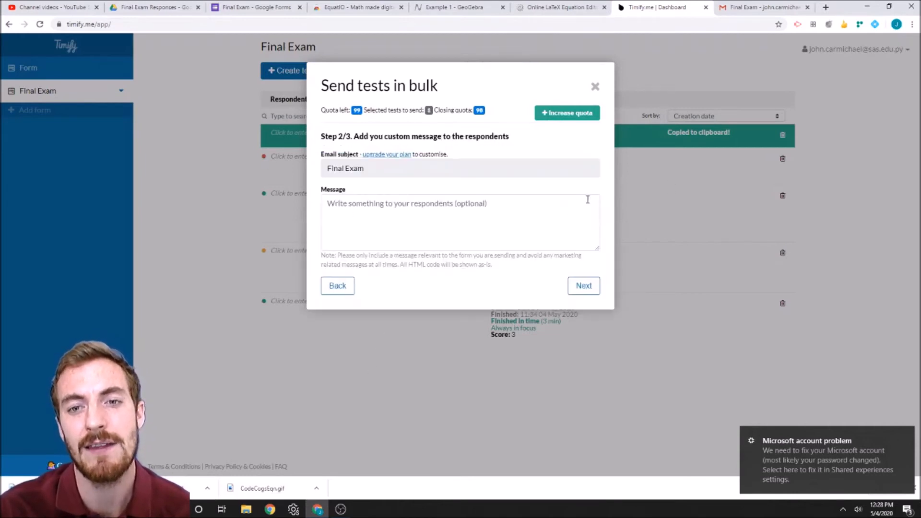
{"action": "left_click", "coordinate": [390, 223]}
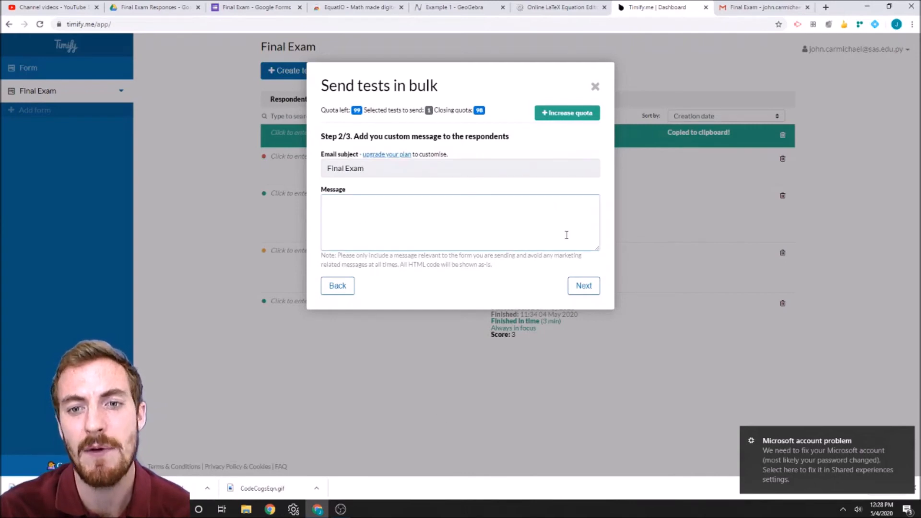
{"action": "left_click", "coordinate": [586, 288]}
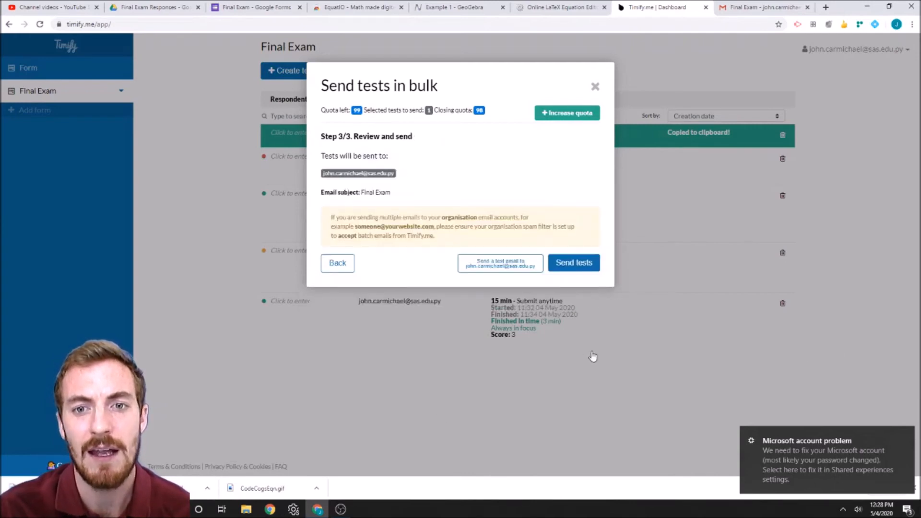
{"action": "left_click", "coordinate": [577, 268]}
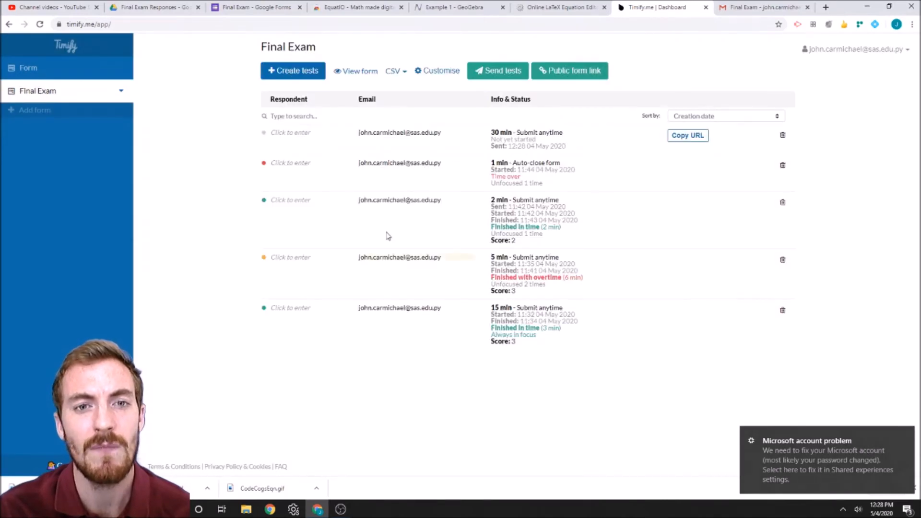
Switch to Gmail, refresh the inbox, and view the contents of the new Final Exam email from Timify.me.
{"action": "left_click", "coordinate": [773, 6]}
{"action": "left_click", "coordinate": [50, 116]}
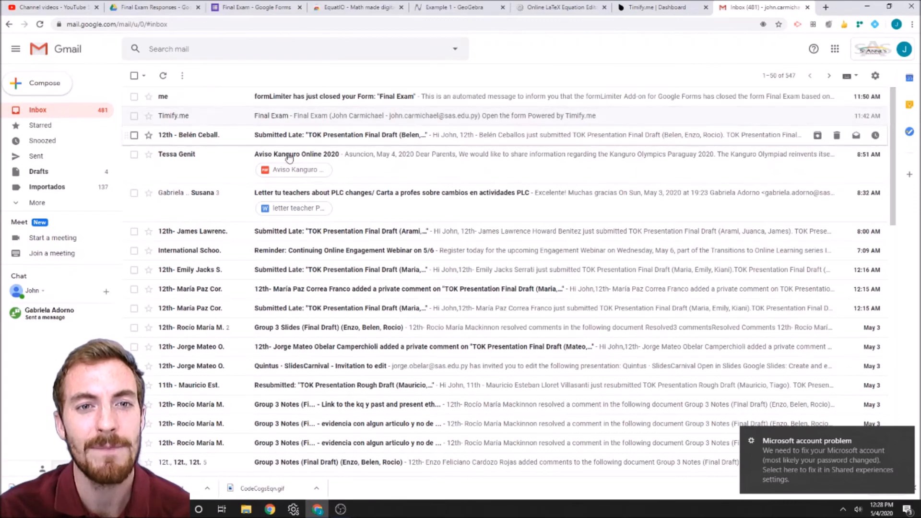
{"action": "left_click", "coordinate": [200, 49]}
{"action": "left_click", "coordinate": [163, 76]}
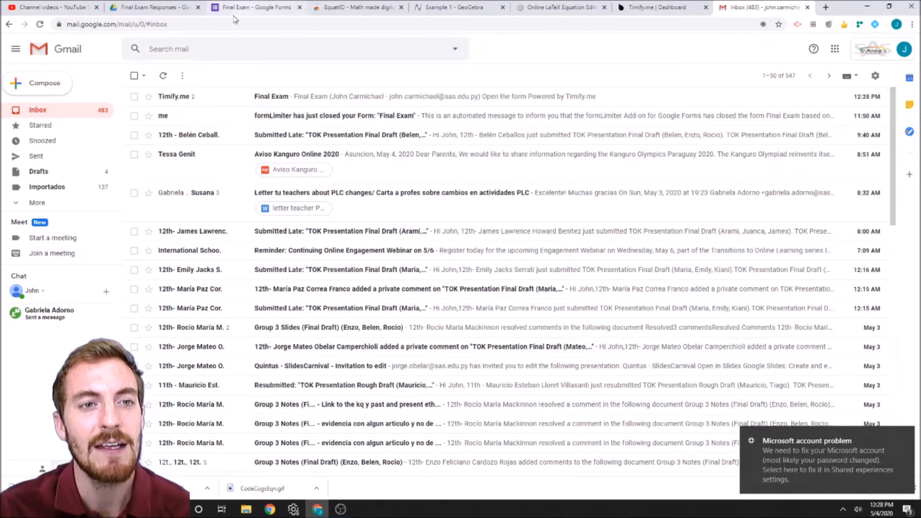
{"action": "left_click", "coordinate": [336, 100]}
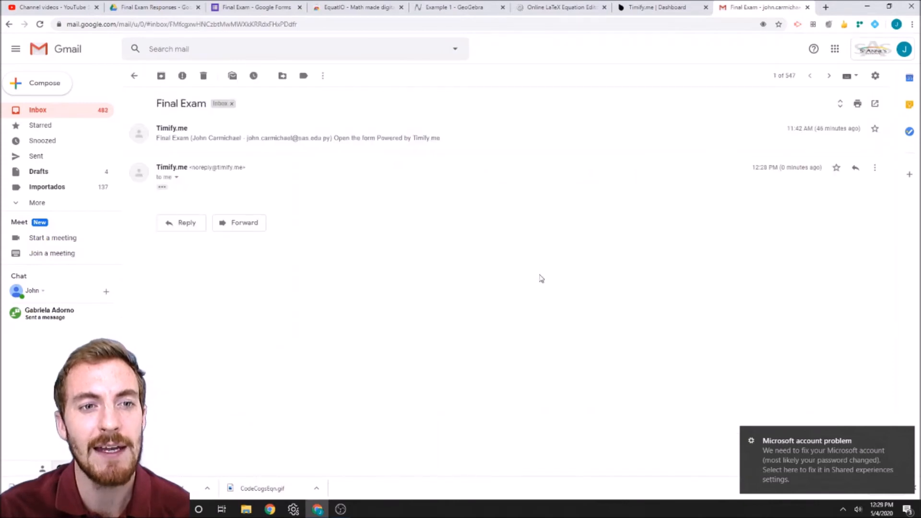
{"action": "left_click", "coordinate": [162, 186]}
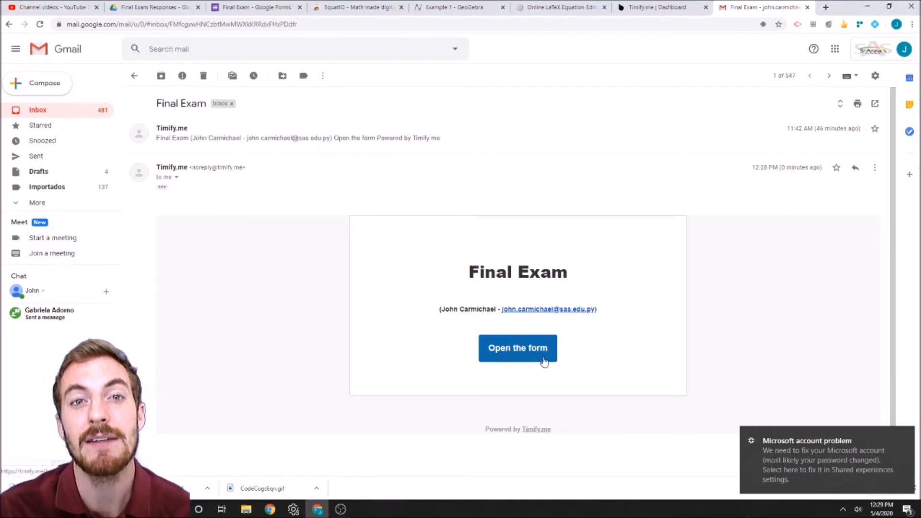
Copy the 30-minute test's URL from the Timify.me dashboard, load it in a new browser tab, and open the timed form.
{"action": "left_click", "coordinate": [643, 7]}
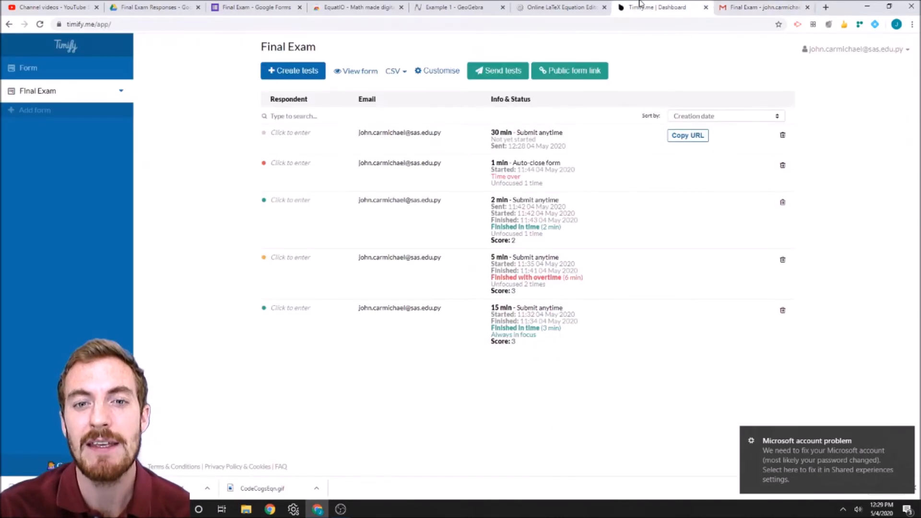
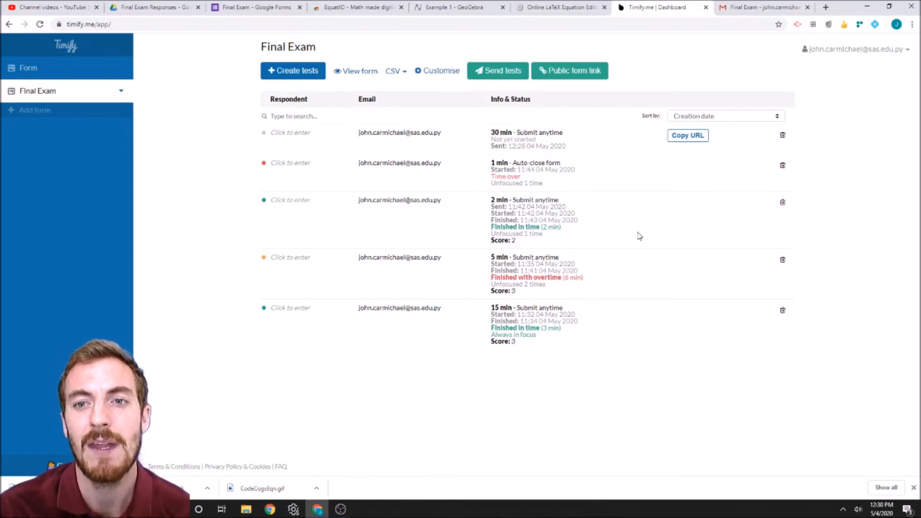
{"action": "left_click", "coordinate": [683, 136]}
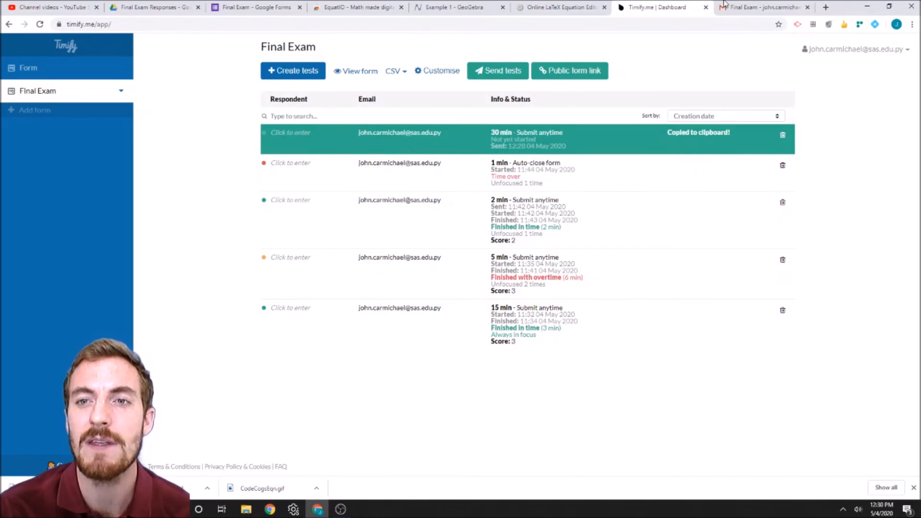
{"action": "left_click", "coordinate": [759, 5]}
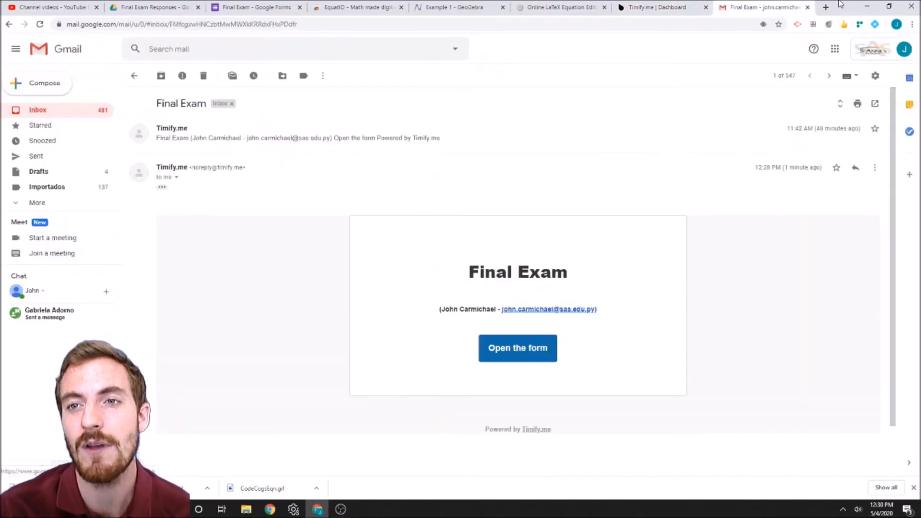
{"action": "left_click", "coordinate": [825, 7]}
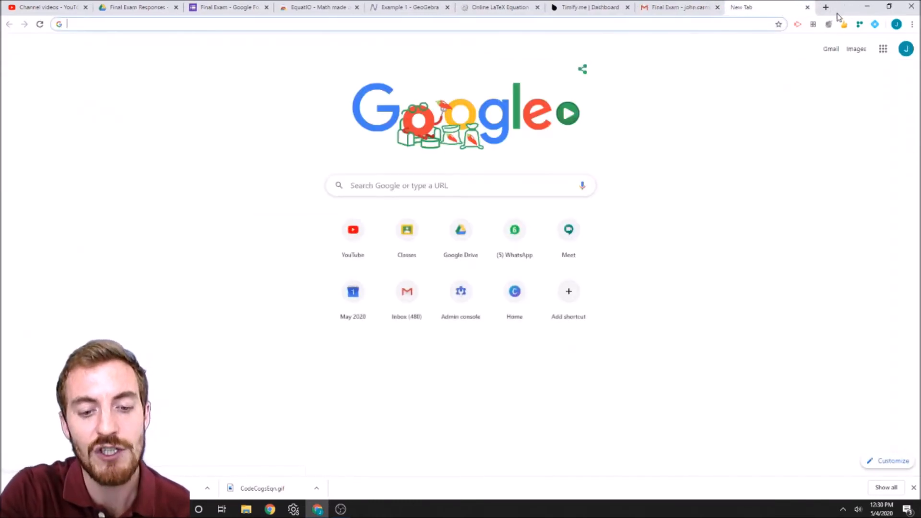
{"action": "key", "text": "ctrl+v"}
{"action": "key", "text": "Return"}
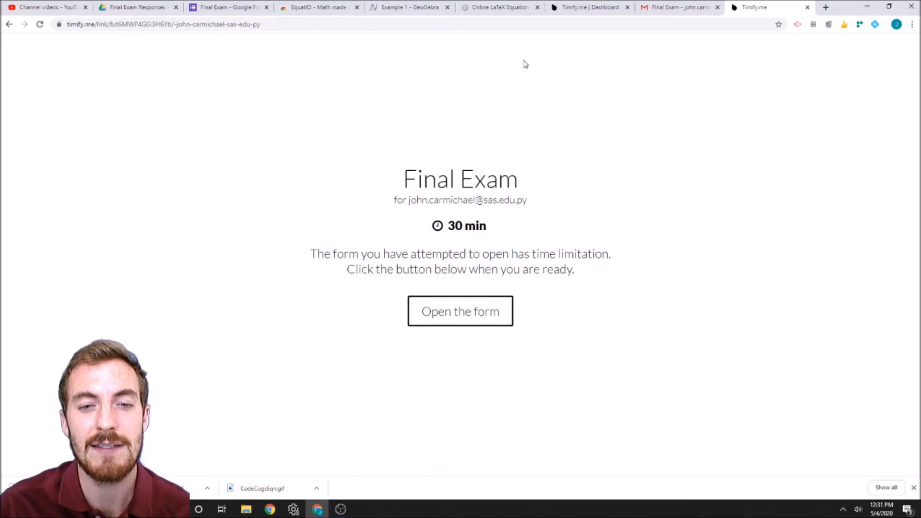
{"action": "left_click", "coordinate": [447, 313]}
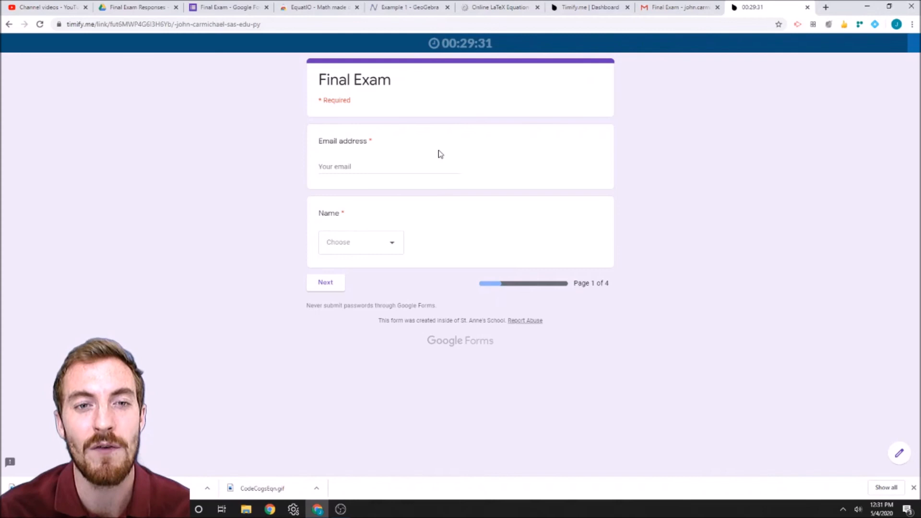
Fill in the respondent's email address, choose Student 1 as the name, and continue to the second page of the exam.
{"action": "left_click", "coordinate": [336, 166]}
{"action": "left_click", "coordinate": [384, 183]}
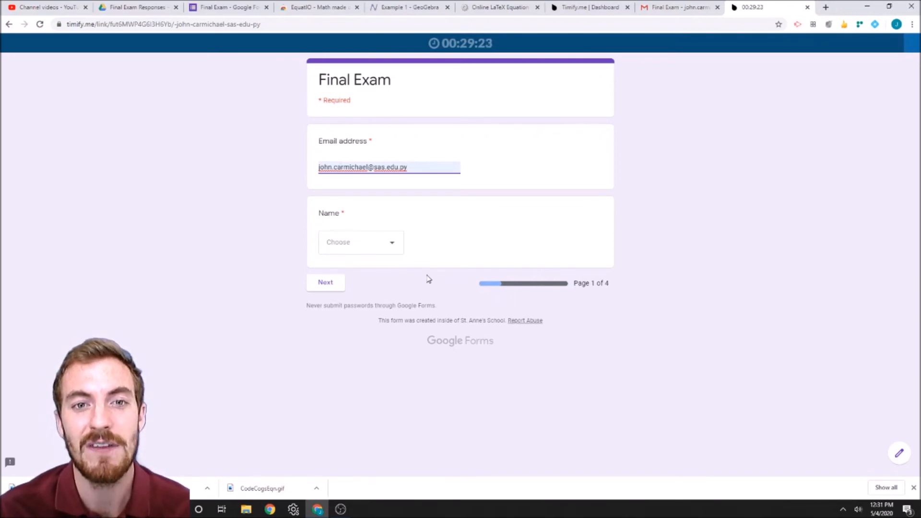
{"action": "left_click", "coordinate": [357, 255]}
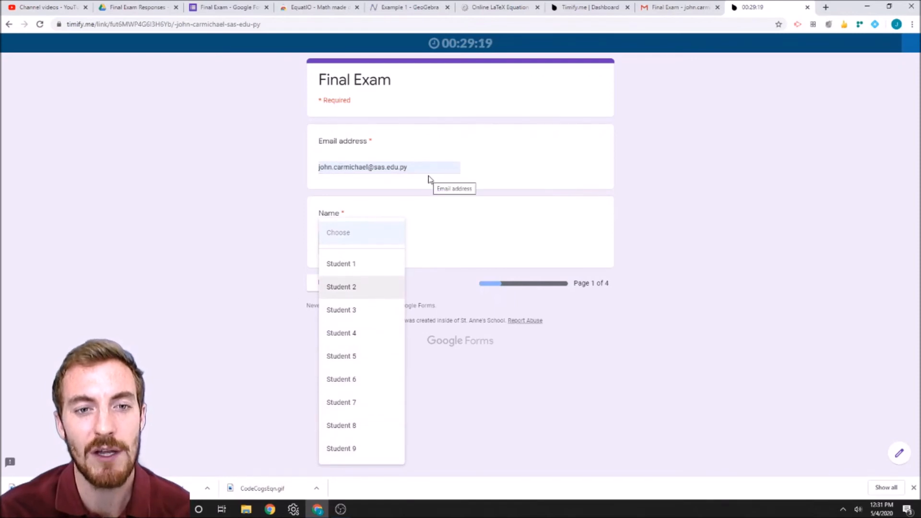
{"action": "left_click", "coordinate": [360, 314]}
{"action": "left_click", "coordinate": [390, 243]}
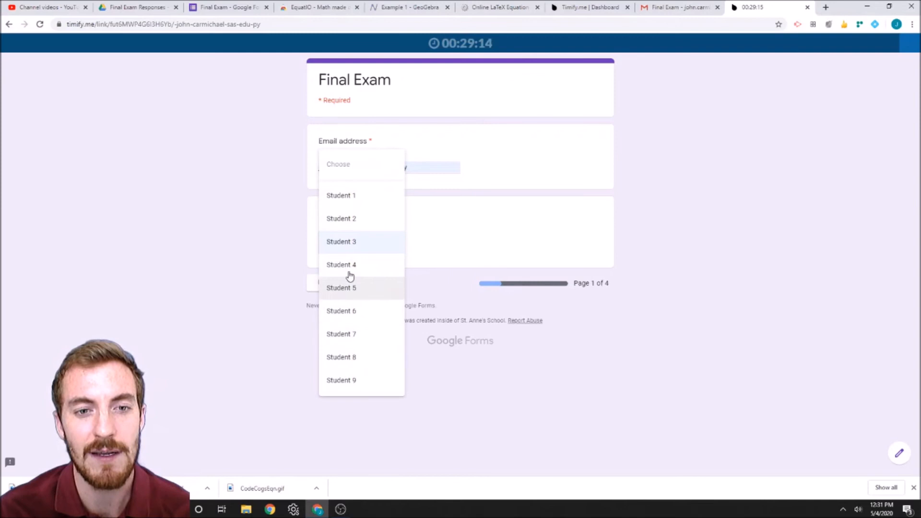
{"action": "left_click", "coordinate": [362, 199]}
{"action": "left_click", "coordinate": [327, 284]}
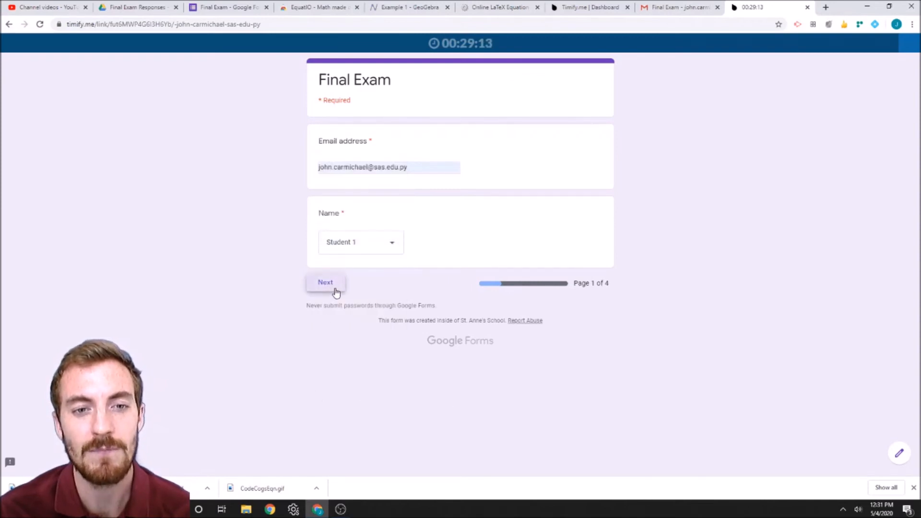
Answer the World War 1 battles grid diagonally, from First Battle of the Marne at 6-10 September 1914 to Jutland at 4 June - 20 September 1916.
{"action": "scroll", "coordinate": [534, 274], "scroll_direction": "down", "scroll_amount": 1}
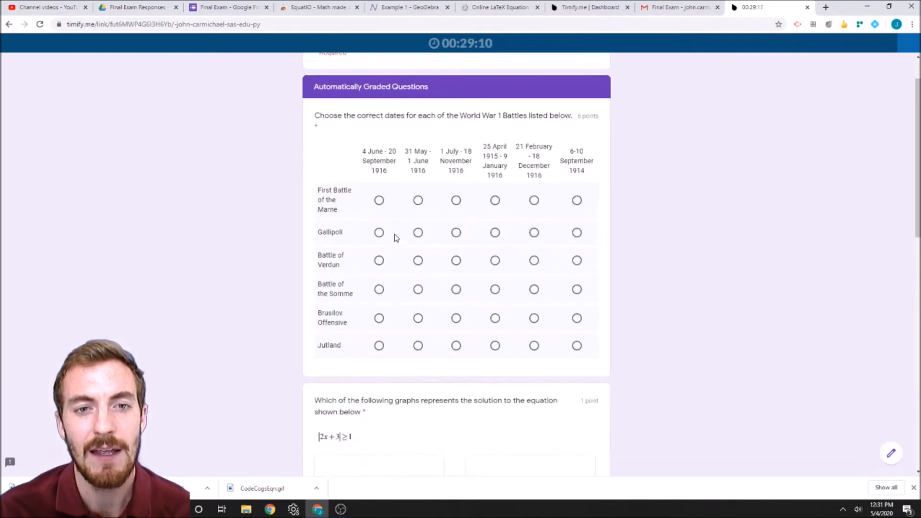
{"action": "left_click", "coordinate": [576, 200]}
{"action": "left_click", "coordinate": [534, 233]}
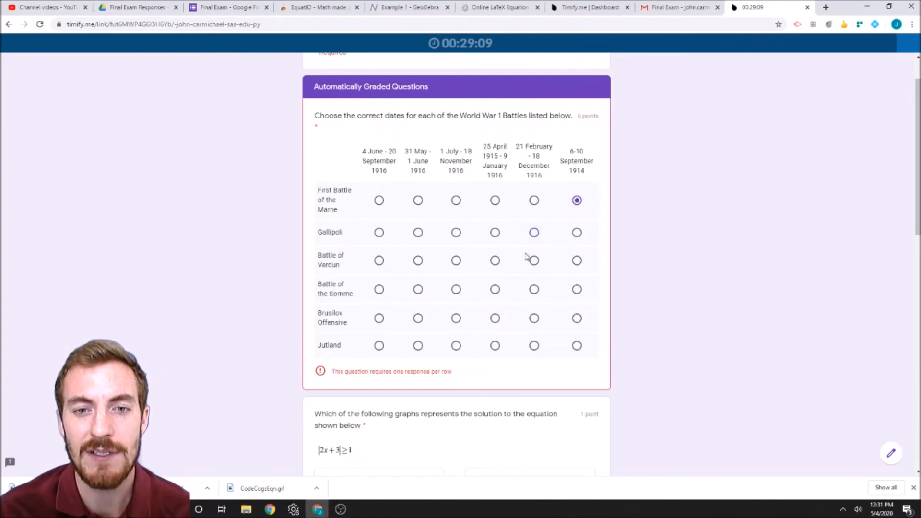
{"action": "left_click", "coordinate": [495, 260]}
{"action": "left_click", "coordinate": [455, 289]}
{"action": "left_click", "coordinate": [418, 317]}
{"action": "left_click", "coordinate": [379, 345]}
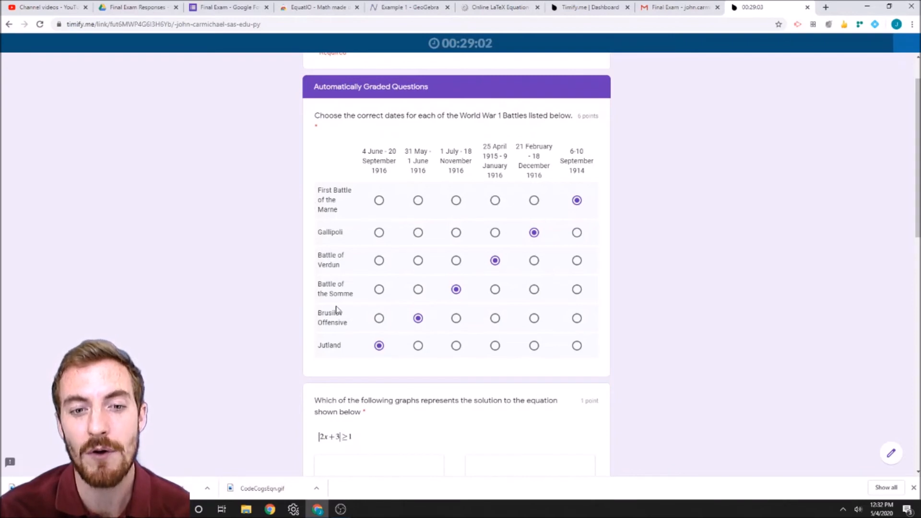
Answer B for the graph question, and mark protons inside nucleus and positive, neutrons inside nucleus and neutral, electrons outside nucleus and negative.
{"action": "scroll", "coordinate": [438, 219], "scroll_direction": "down", "scroll_amount": 6}
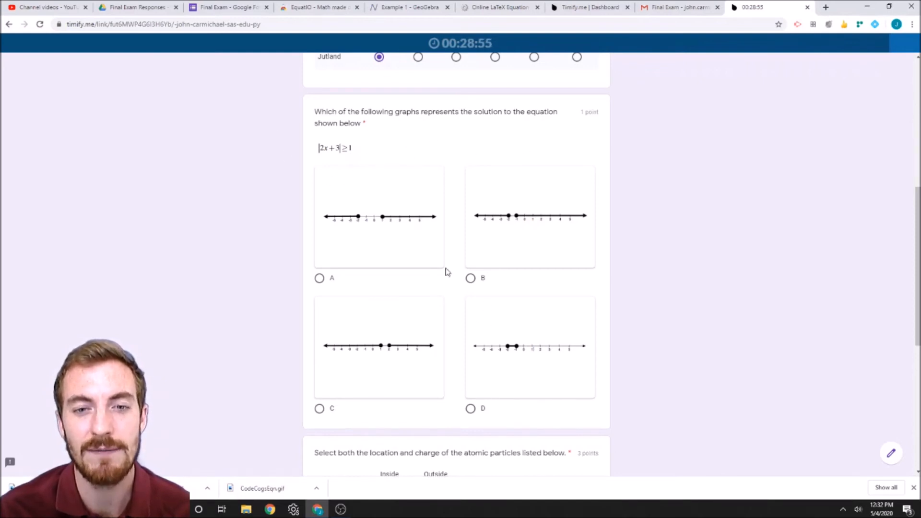
{"action": "left_click", "coordinate": [471, 279]}
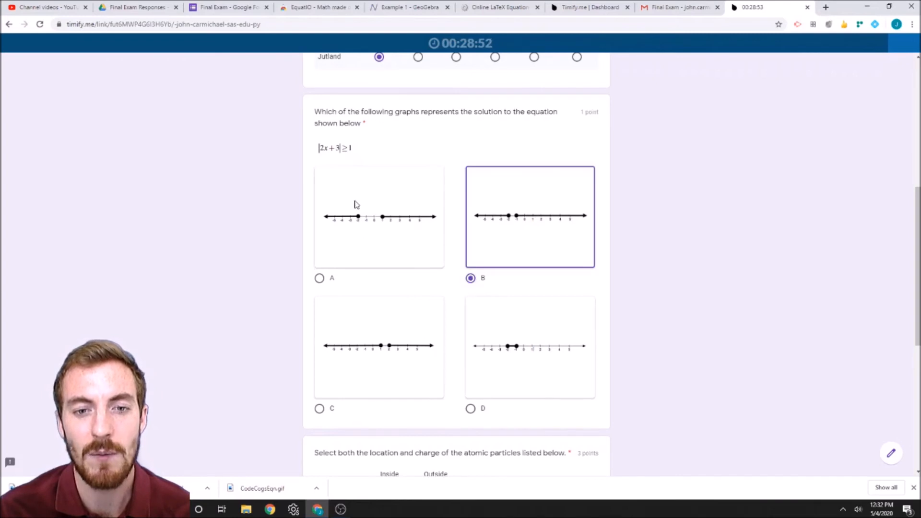
{"action": "scroll", "coordinate": [390, 387], "scroll_direction": "down", "scroll_amount": 3}
{"action": "scroll", "coordinate": [413, 150], "scroll_direction": "down", "scroll_amount": 2}
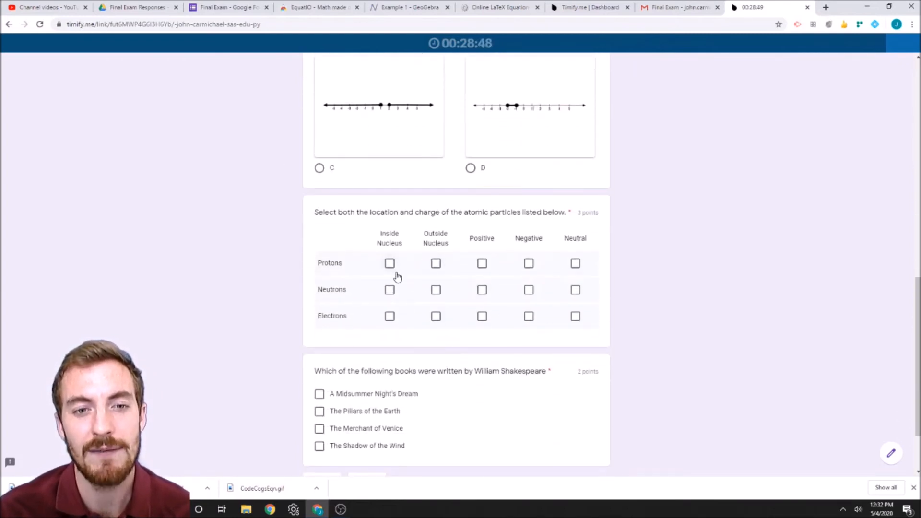
{"action": "left_click", "coordinate": [389, 263]}
{"action": "left_click", "coordinate": [390, 290]}
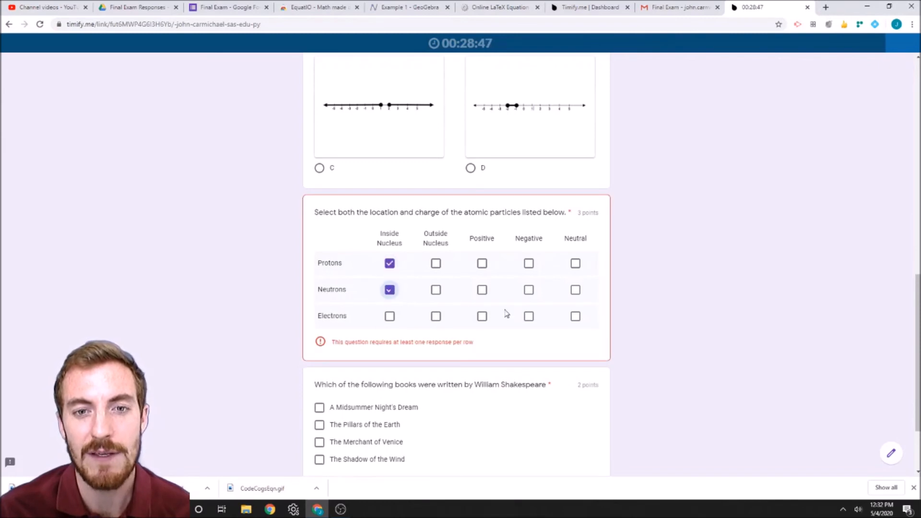
{"action": "left_click", "coordinate": [481, 265]}
{"action": "left_click", "coordinate": [575, 290]}
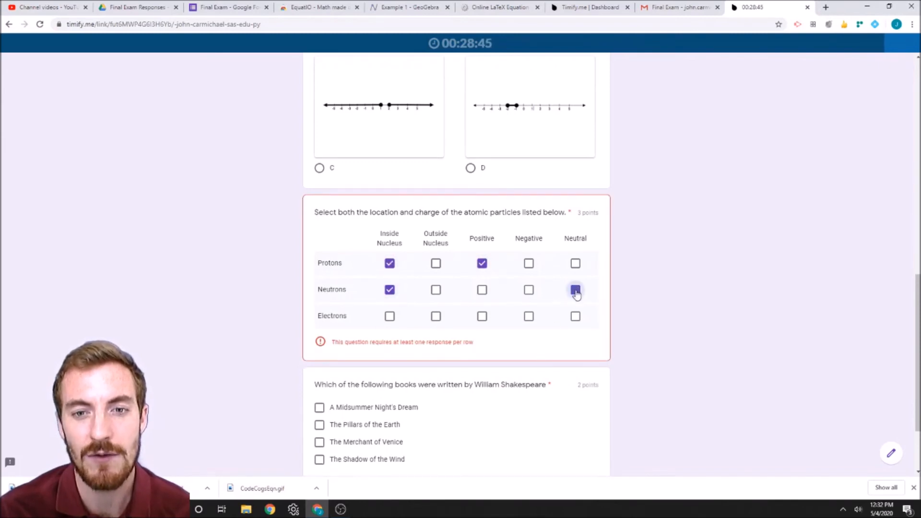
{"action": "left_click", "coordinate": [528, 316]}
{"action": "left_click", "coordinate": [436, 316]}
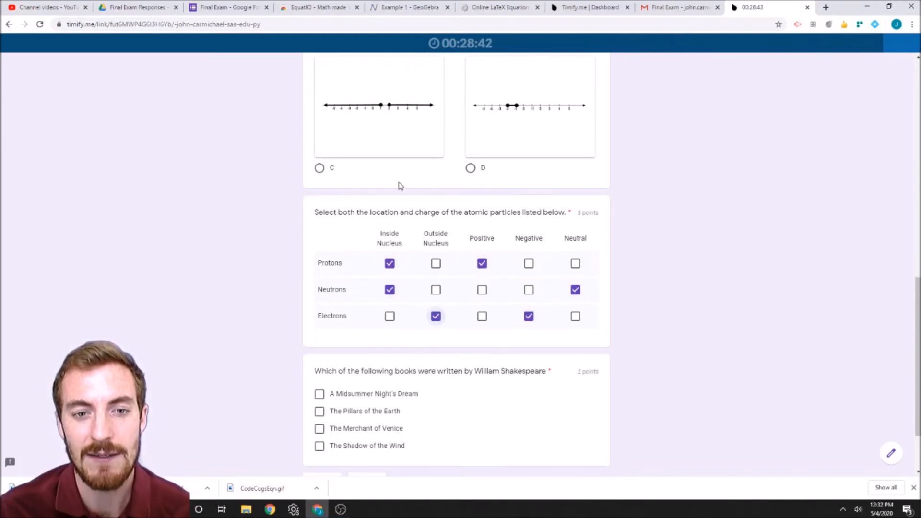
Select A Midsummer Night's Dream and The Merchant of Venice as Shakespeare's books, and continue to the third page.
{"action": "scroll", "coordinate": [391, 166], "scroll_direction": "down", "scroll_amount": 3}
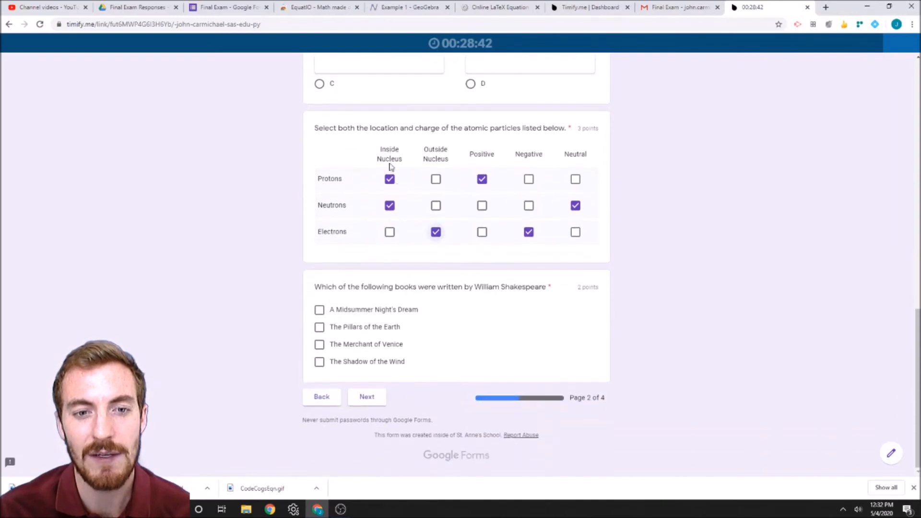
{"action": "left_click", "coordinate": [319, 310]}
{"action": "left_click", "coordinate": [320, 345]}
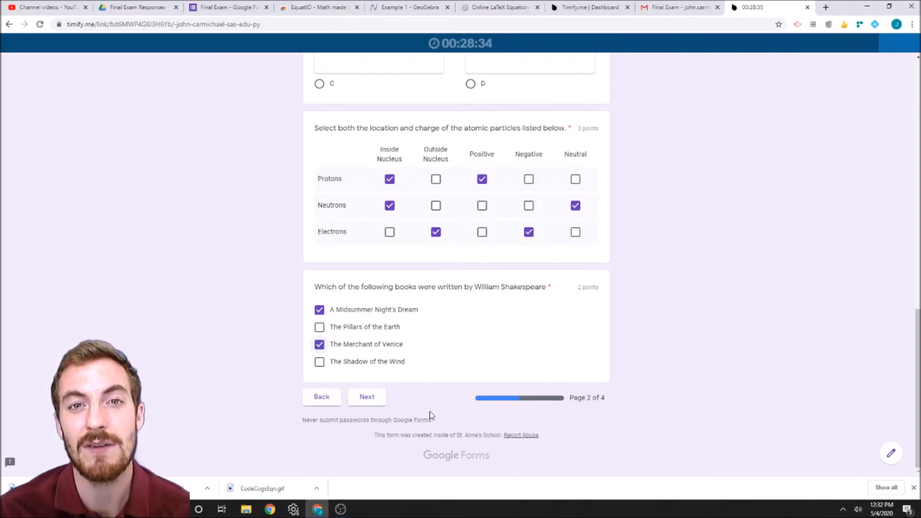
{"action": "left_click", "coordinate": [370, 397]}
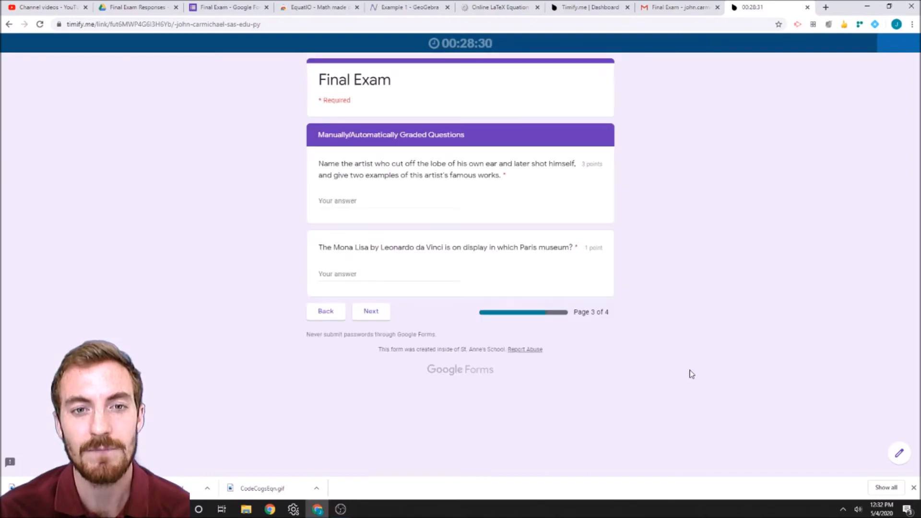
Answer the Mona Lisa museum question with "louvre" and the artist question with "Van Gogh", and continue to the last page.
{"action": "left_click", "coordinate": [375, 209]}
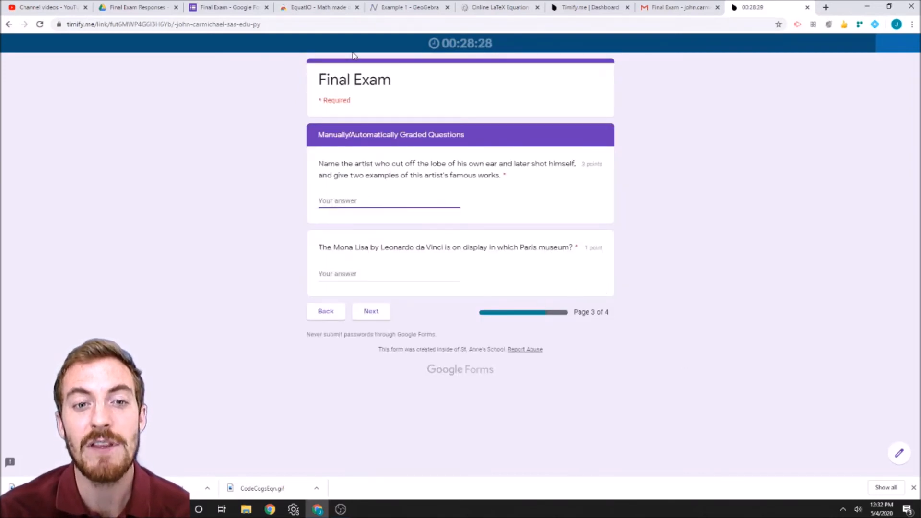
{"action": "left_click", "coordinate": [375, 275]}
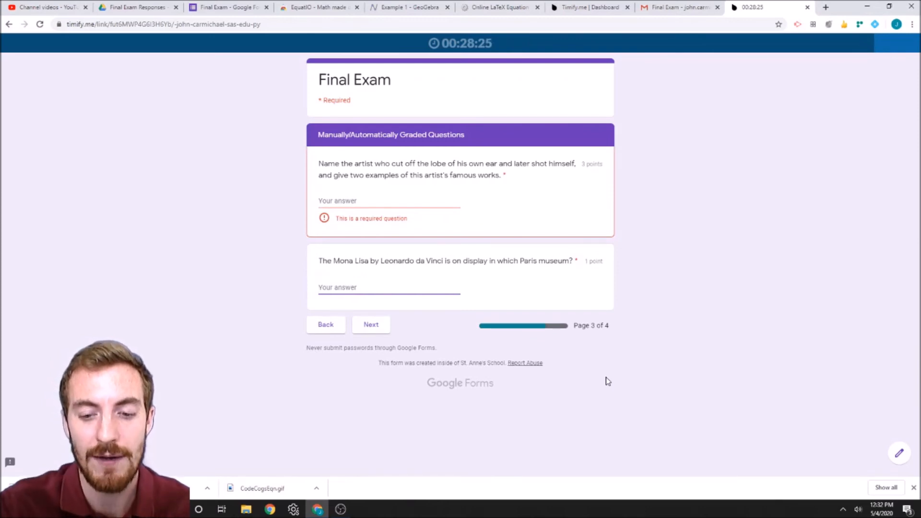
{"action": "type", "text": "louvre"}
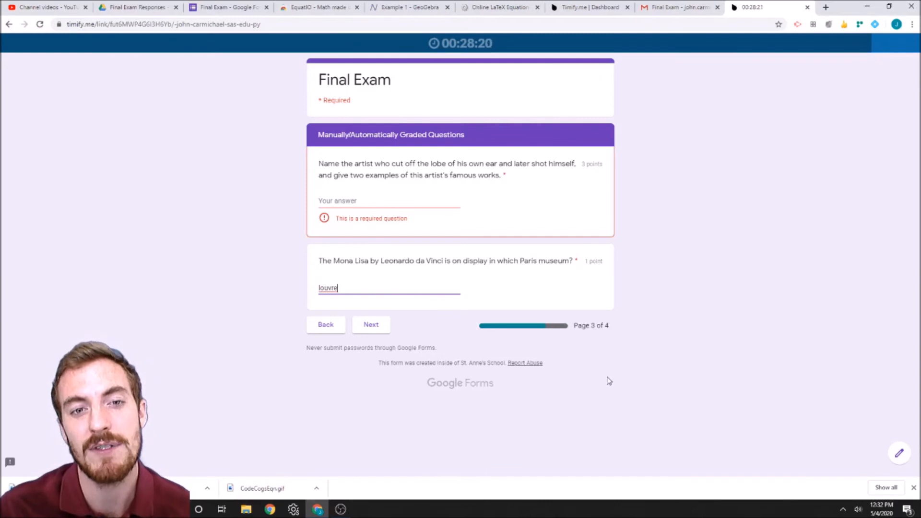
{"action": "left_click", "coordinate": [366, 205]}
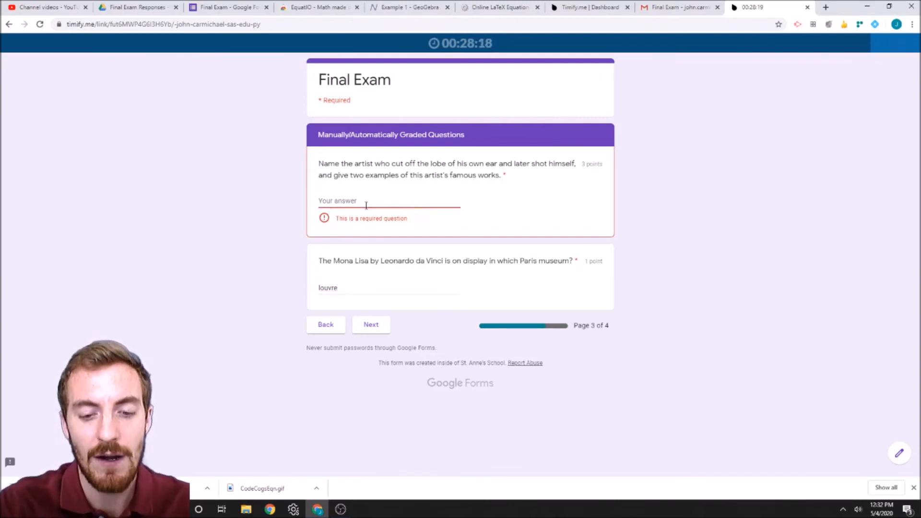
{"action": "type", "text": "Van Gogh"}
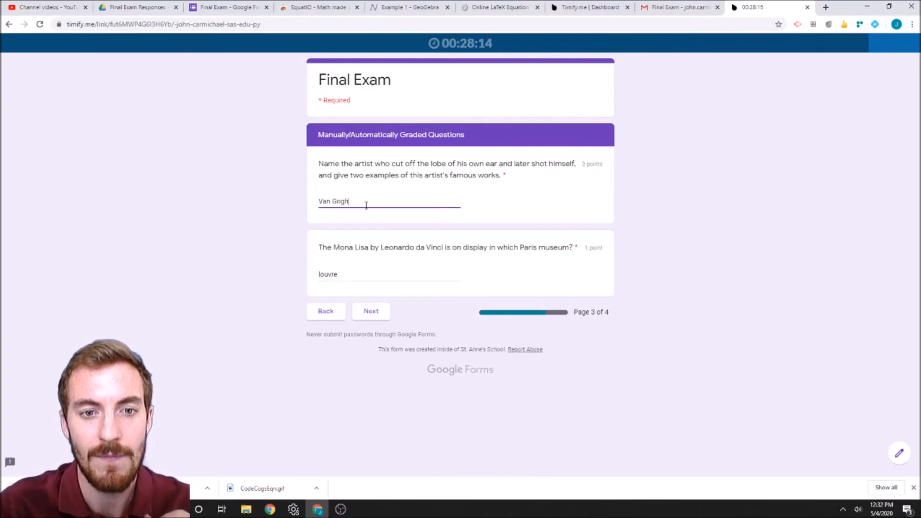
{"action": "left_click", "coordinate": [374, 312]}
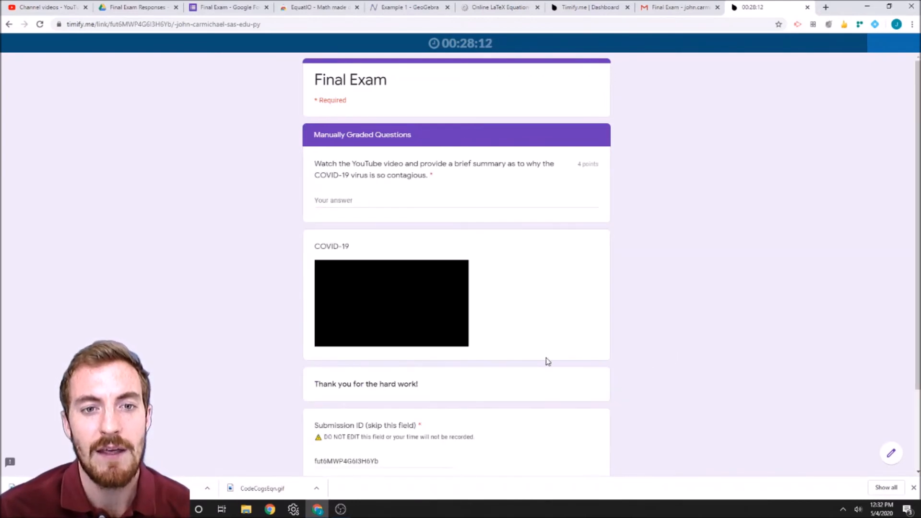
Answer the COVID-19 video summary question with "idk", leave the Submission ID untouched, and submit the exam.
{"action": "left_click", "coordinate": [344, 200]}
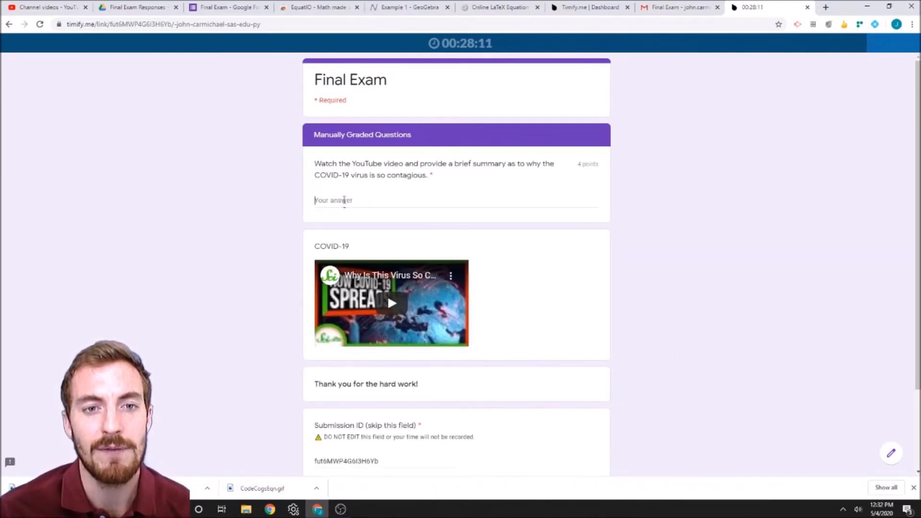
{"action": "type", "text": "idk"}
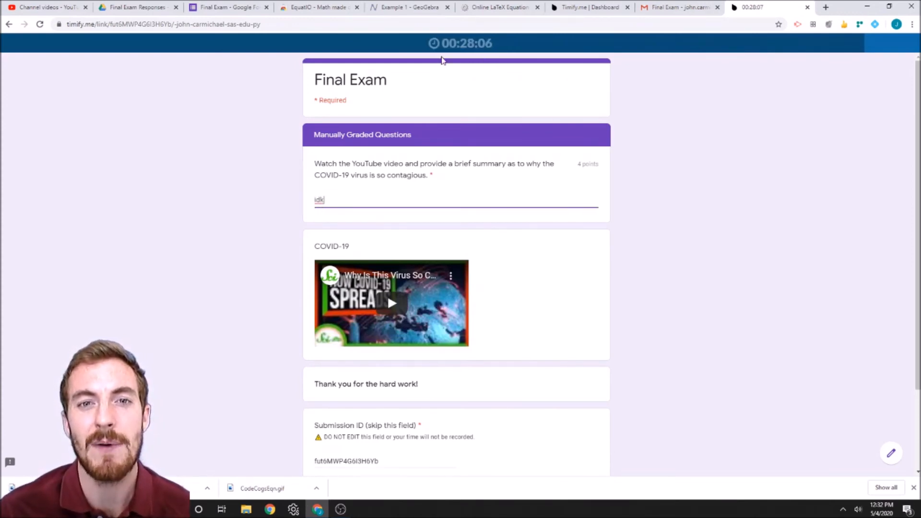
{"action": "scroll", "coordinate": [568, 295], "scroll_direction": "down", "scroll_amount": 2}
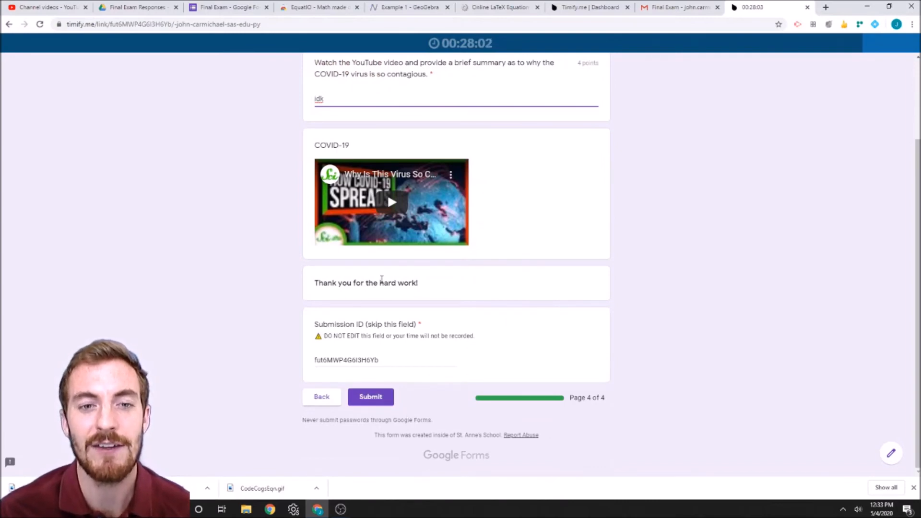
{"action": "left_click", "coordinate": [370, 396]}
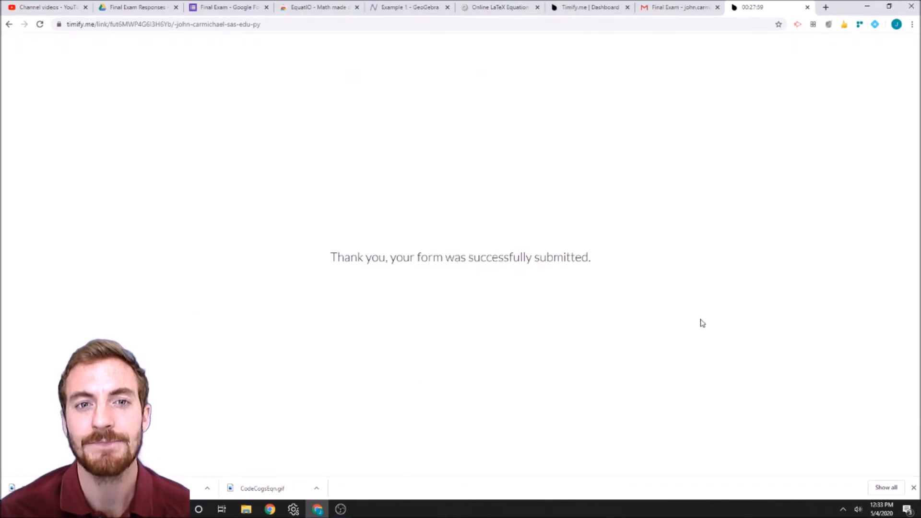
Return to the Timify.me dashboard and reload it to check the 30-minute test's status and score.
{"action": "left_click", "coordinate": [588, 7]}
{"action": "left_click", "coordinate": [385, 27]}
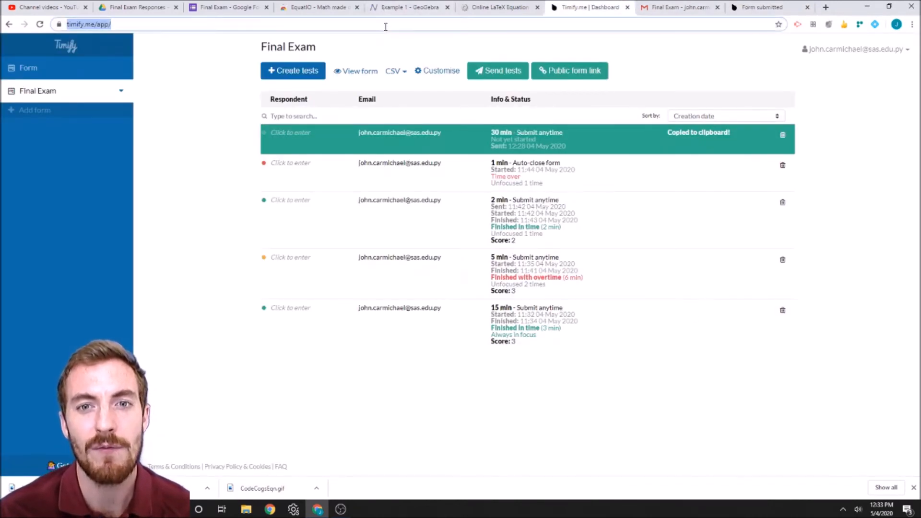
{"action": "key", "text": "Return"}
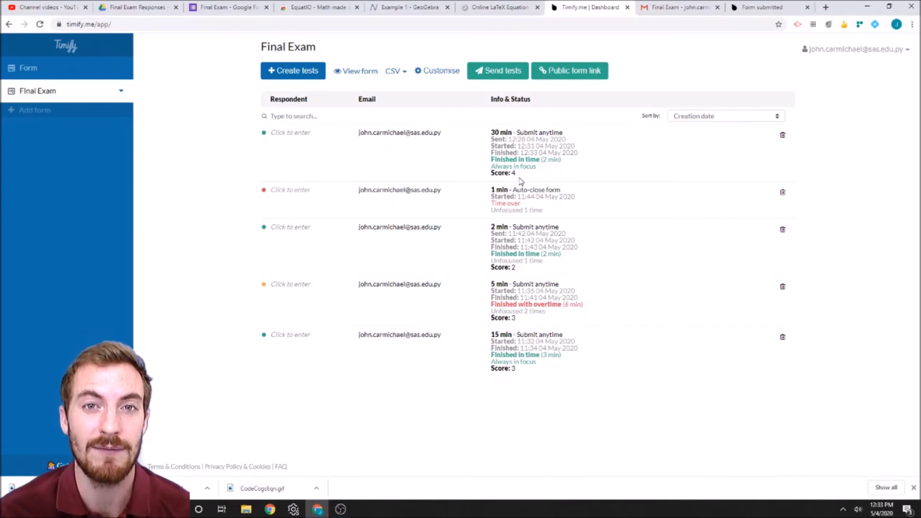
Switch to the Final Exam form in Google Forms and review the graded answers of the individual response down to the World War 1 battles grid.
{"action": "left_click", "coordinate": [242, 6]}
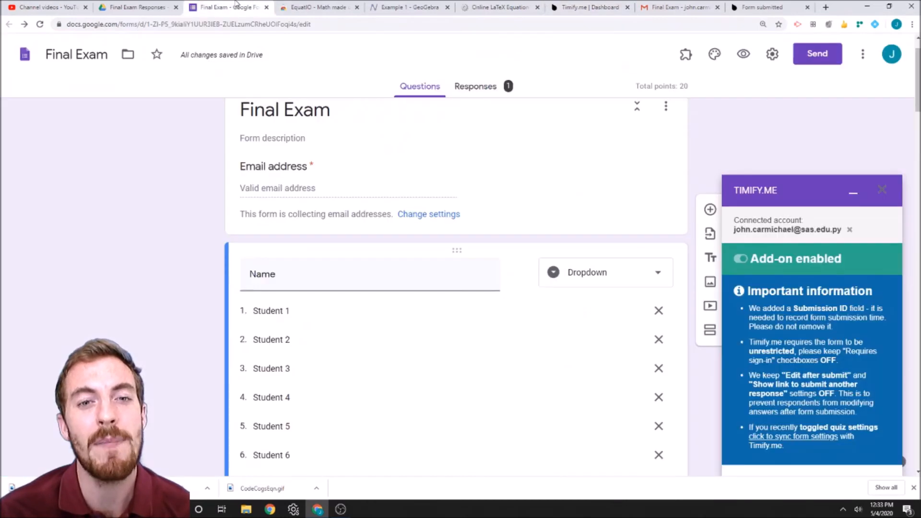
{"action": "left_click", "coordinate": [475, 87]}
{"action": "left_click", "coordinate": [605, 205]}
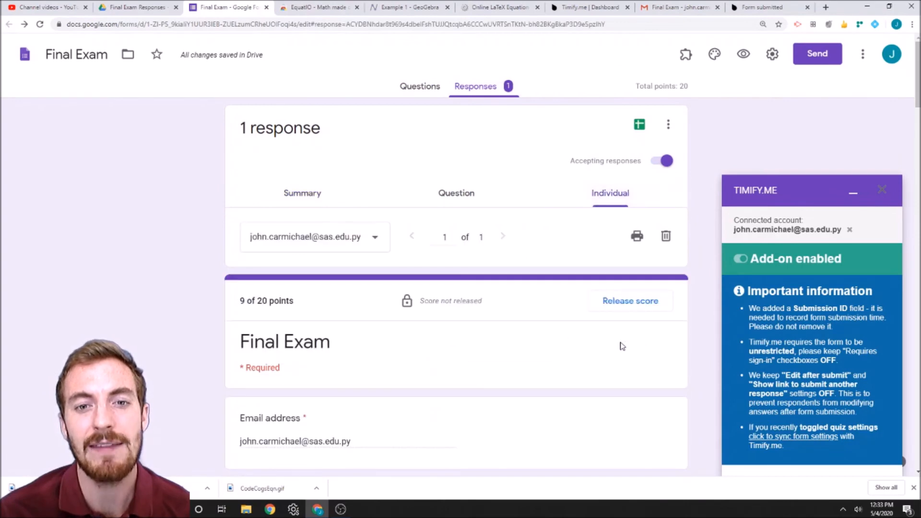
{"action": "scroll", "coordinate": [486, 314], "scroll_direction": "down", "scroll_amount": 2}
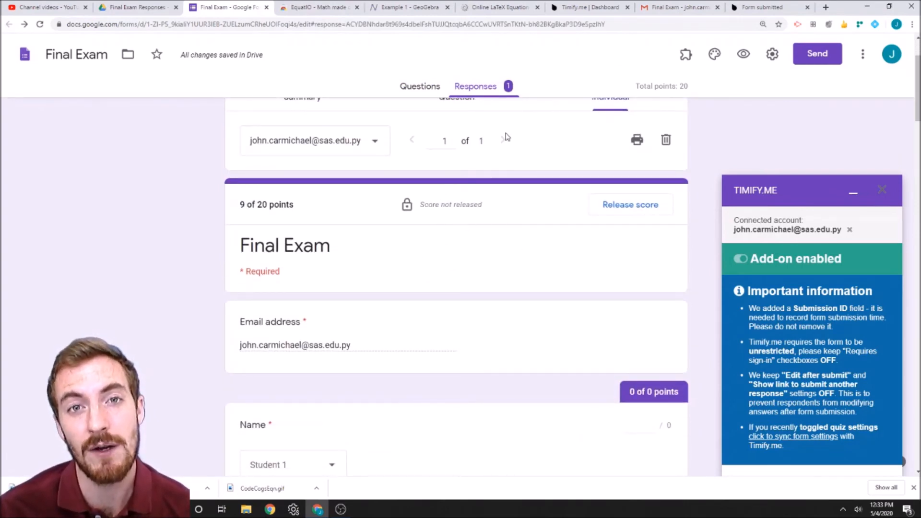
{"action": "scroll", "coordinate": [440, 239], "scroll_direction": "down", "scroll_amount": 6}
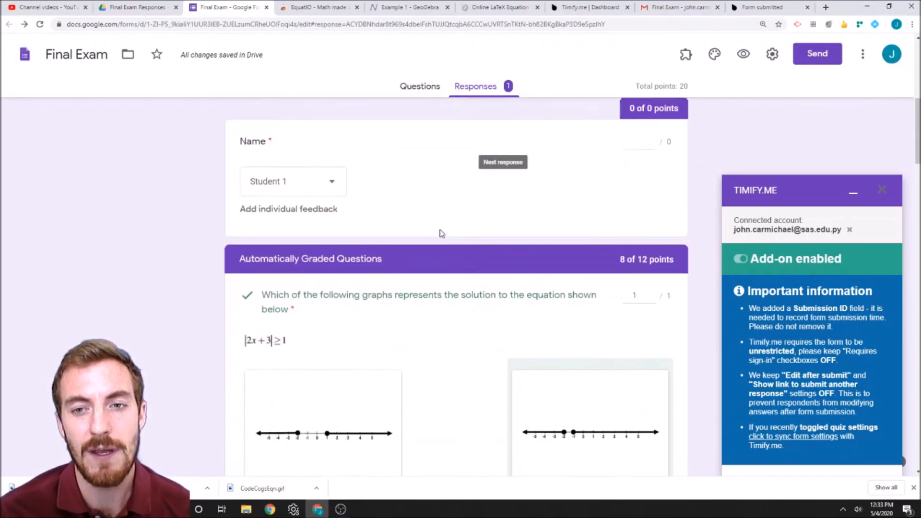
{"action": "scroll", "coordinate": [480, 234], "scroll_direction": "down", "scroll_amount": 3}
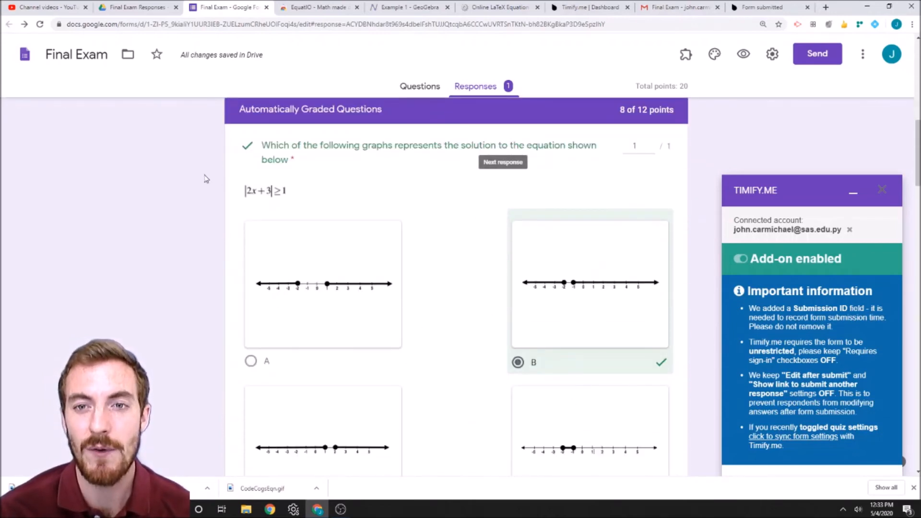
{"action": "scroll", "coordinate": [494, 259], "scroll_direction": "down", "scroll_amount": 9}
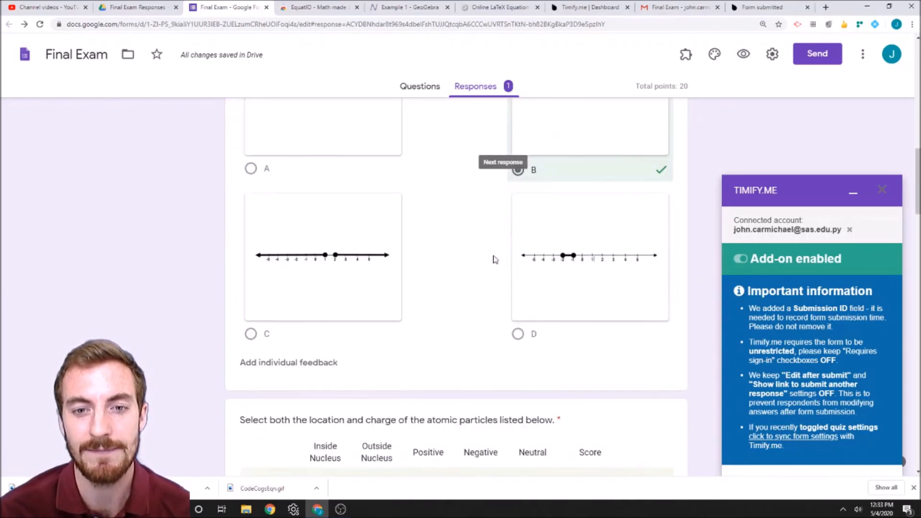
{"action": "scroll", "coordinate": [364, 230], "scroll_direction": "down", "scroll_amount": 5}
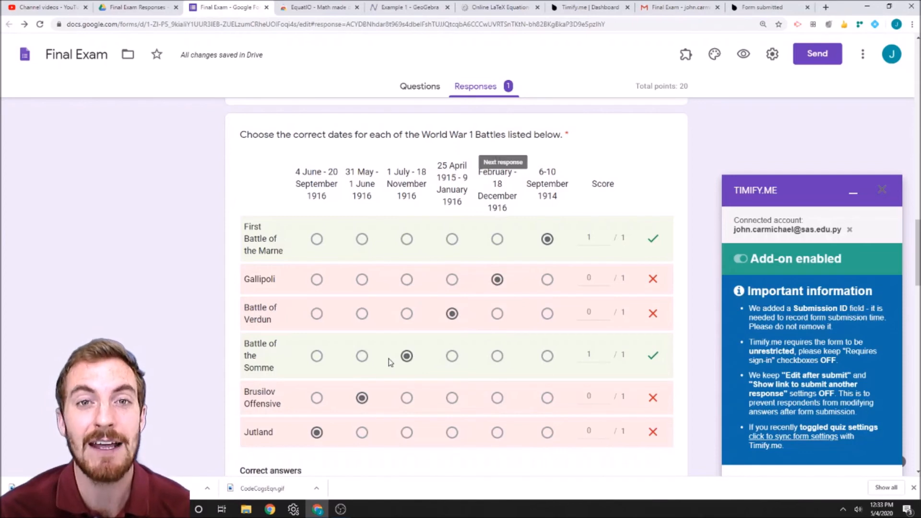
Set the score of the William Shakespeare books question to 1 of 2 points and save the change.
{"action": "scroll", "coordinate": [390, 362], "scroll_direction": "down", "scroll_amount": 10}
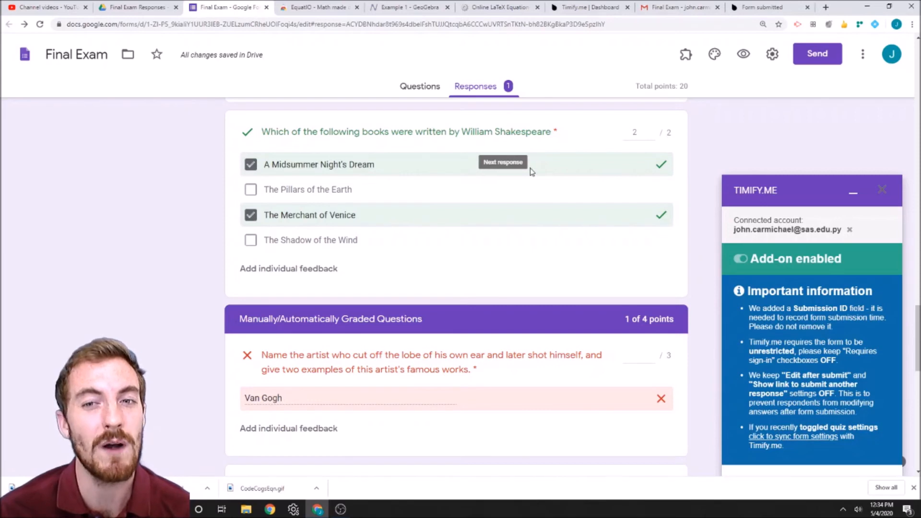
{"action": "left_click", "coordinate": [651, 140]}
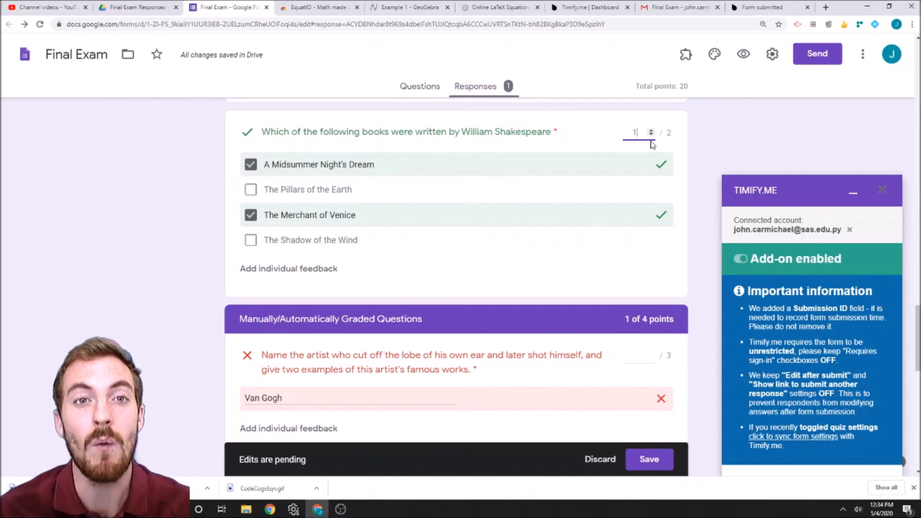
{"action": "left_click", "coordinate": [644, 460]}
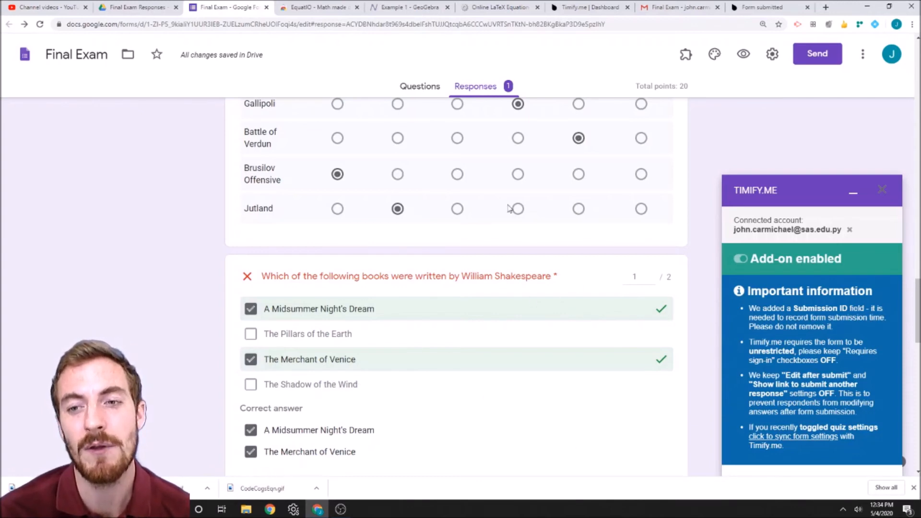
Award 1 of 3 points to the "Van Gogh" answer on the artist question.
{"action": "scroll", "coordinate": [489, 278], "scroll_direction": "down", "scroll_amount": 7}
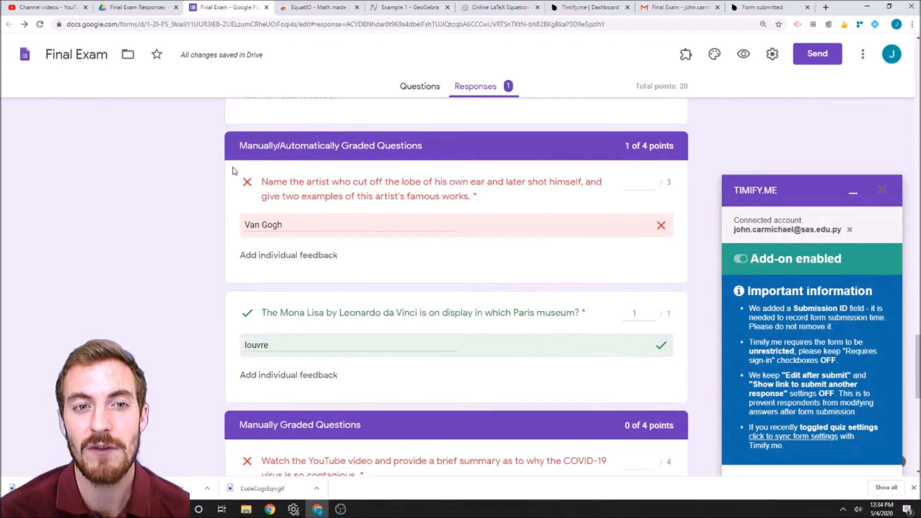
{"action": "scroll", "coordinate": [421, 352], "scroll_direction": "up", "scroll_amount": 6}
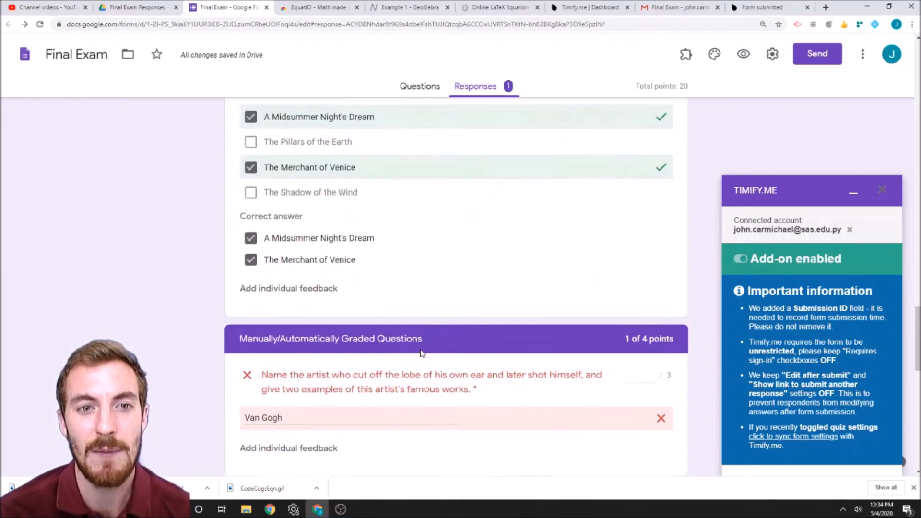
{"action": "scroll", "coordinate": [421, 353], "scroll_direction": "down", "scroll_amount": 6}
{"action": "scroll", "coordinate": [421, 354], "scroll_direction": "up", "scroll_amount": 1}
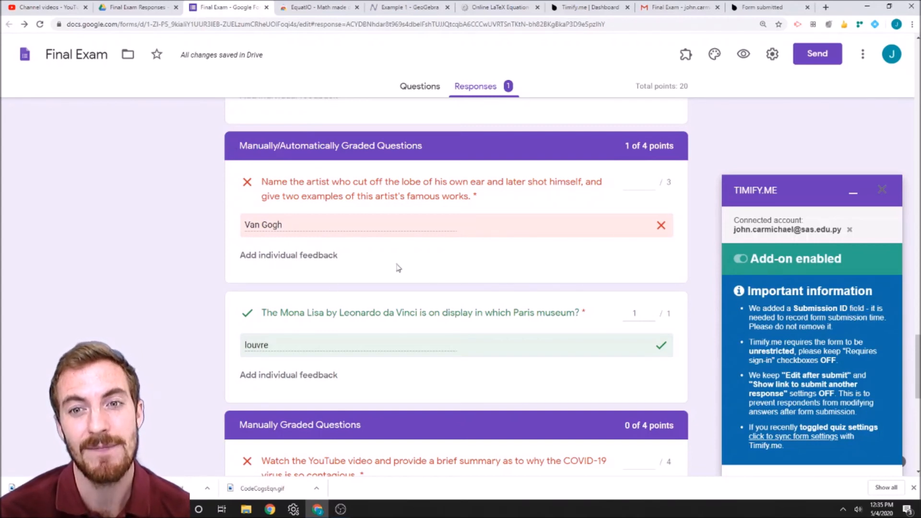
{"action": "left_click", "coordinate": [644, 182]}
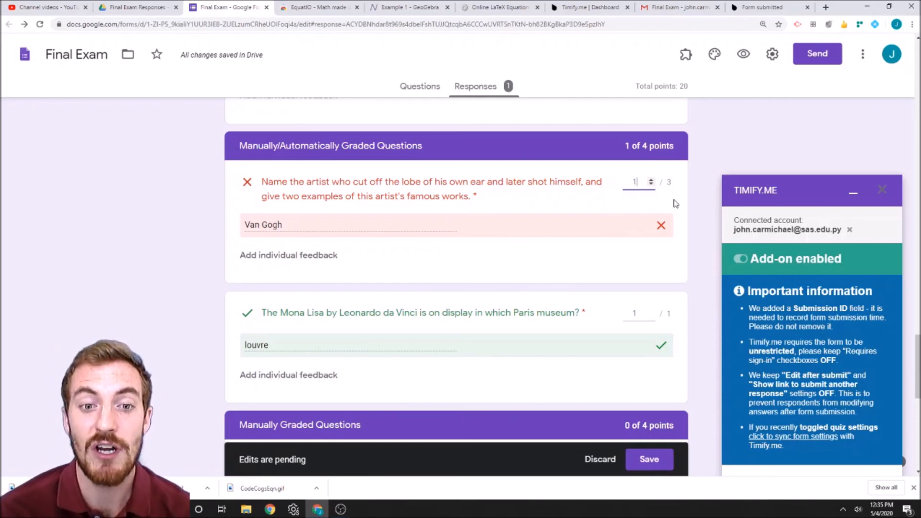
Award 0 of 4 points to the "idk" answer on the COVID-19 video summary question.
{"action": "scroll", "coordinate": [470, 255], "scroll_direction": "down", "scroll_amount": 8}
{"action": "scroll", "coordinate": [470, 250], "scroll_direction": "up", "scroll_amount": 3}
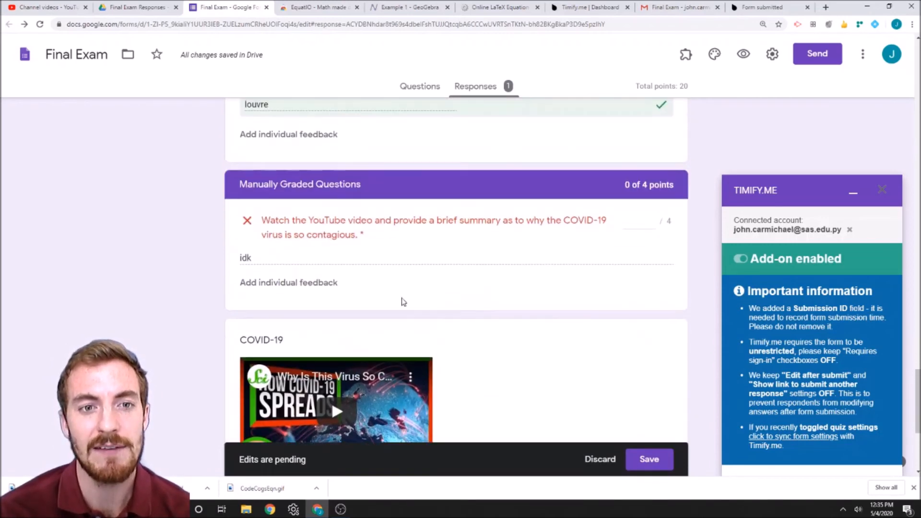
{"action": "left_click", "coordinate": [635, 221]}
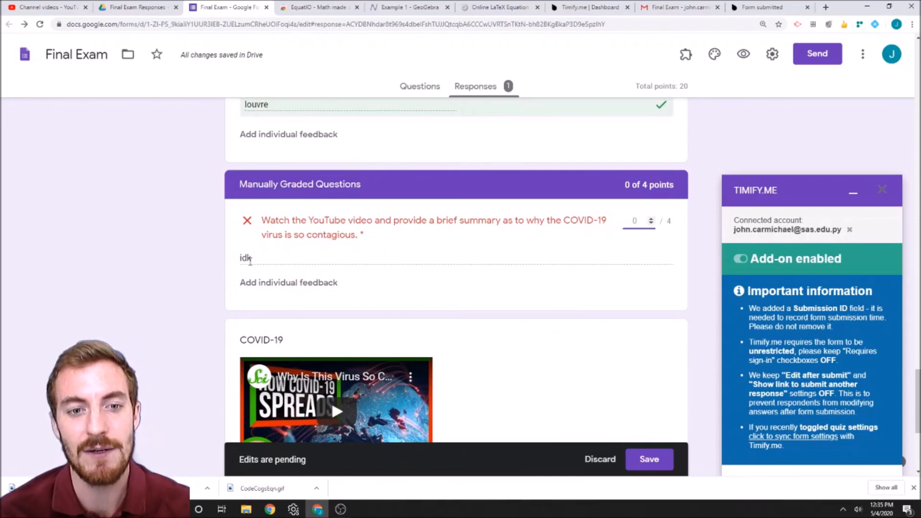
Review the individual response from the score release option through the graded questions to the Manually/Automatically Graded section.
{"action": "scroll", "coordinate": [206, 297], "scroll_direction": "down", "scroll_amount": 4}
{"action": "scroll", "coordinate": [208, 298], "scroll_direction": "up", "scroll_amount": 10}
{"action": "scroll", "coordinate": [211, 298], "scroll_direction": "up", "scroll_amount": 15}
{"action": "scroll", "coordinate": [216, 298], "scroll_direction": "up", "scroll_amount": 10}
{"action": "scroll", "coordinate": [216, 298], "scroll_direction": "down", "scroll_amount": 3}
{"action": "scroll", "coordinate": [431, 240], "scroll_direction": "up", "scroll_amount": 3}
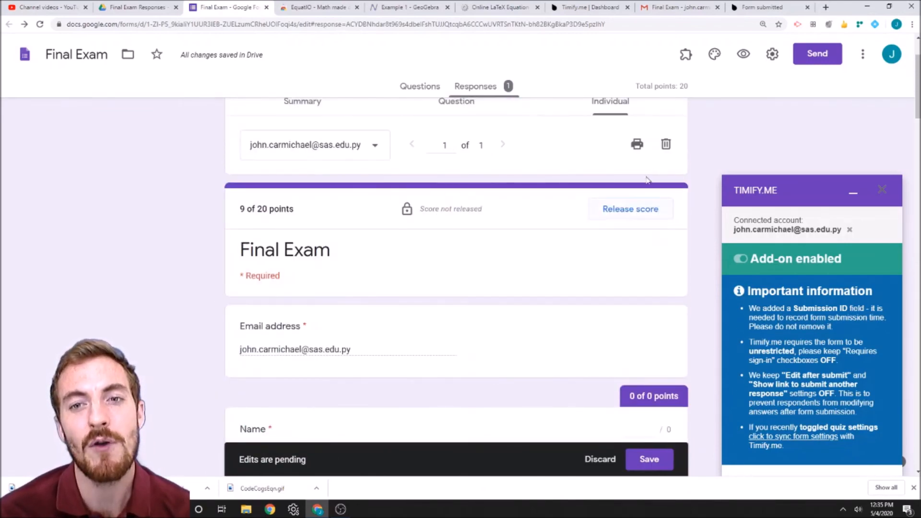
{"action": "scroll", "coordinate": [493, 318], "scroll_direction": "down", "scroll_amount": 10}
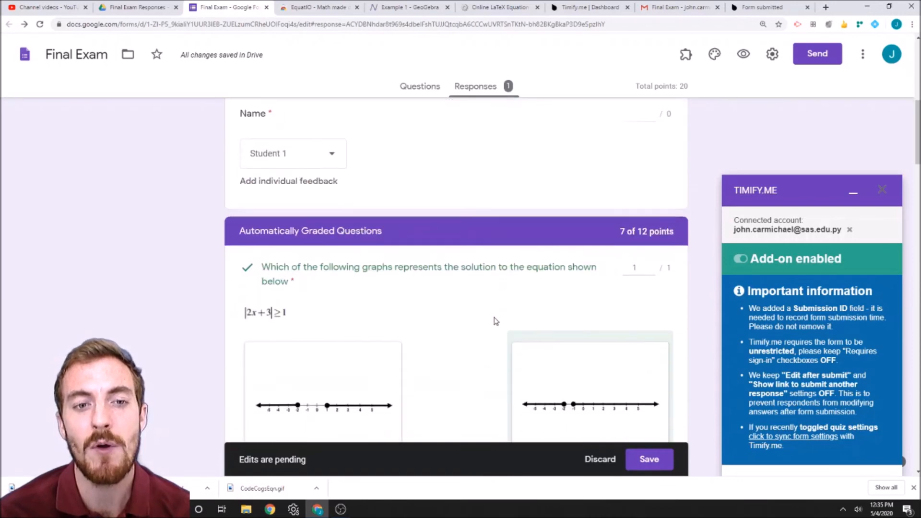
{"action": "scroll", "coordinate": [484, 308], "scroll_direction": "down", "scroll_amount": 5}
{"action": "scroll", "coordinate": [309, 372], "scroll_direction": "up", "scroll_amount": 3}
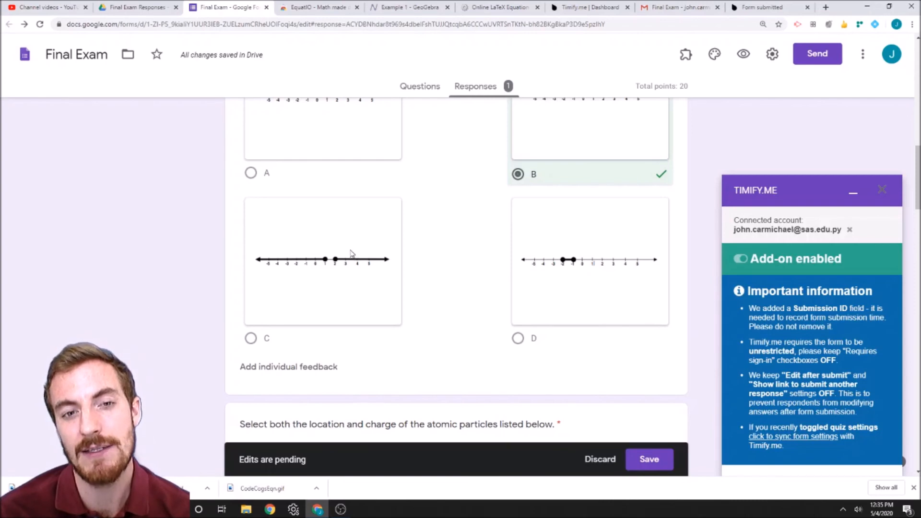
{"action": "scroll", "coordinate": [417, 280], "scroll_direction": "down", "scroll_amount": 12}
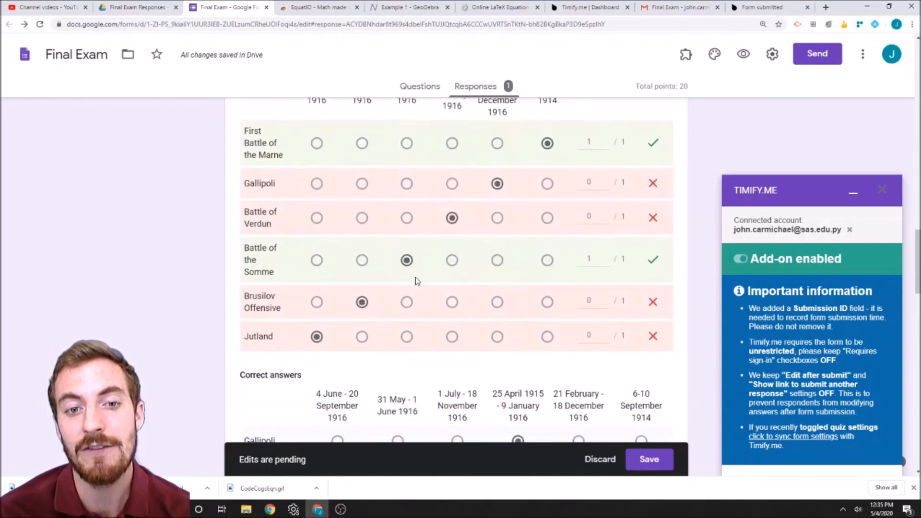
{"action": "scroll", "coordinate": [417, 281], "scroll_direction": "down", "scroll_amount": 12}
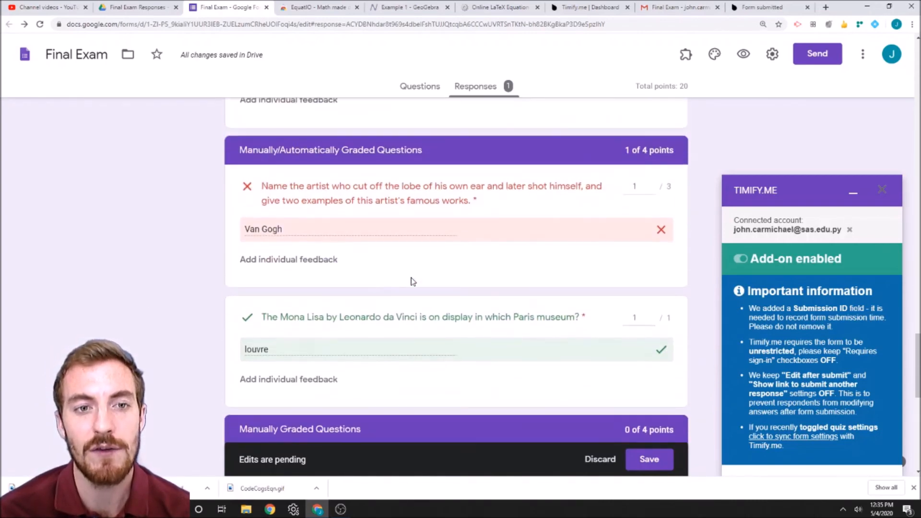
Open the individual feedback dialogs for the artist and COVID-19 summary answers, cancelling each without adding feedback.
{"action": "left_click", "coordinate": [300, 258]}
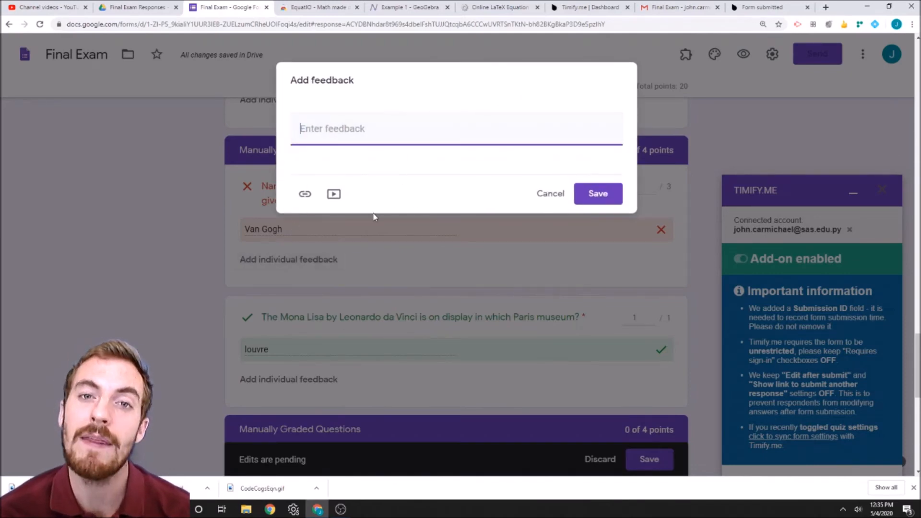
{"action": "left_click", "coordinate": [546, 197]}
{"action": "scroll", "coordinate": [352, 315], "scroll_direction": "down", "scroll_amount": 7}
{"action": "scroll", "coordinate": [352, 311], "scroll_direction": "up", "scroll_amount": 1}
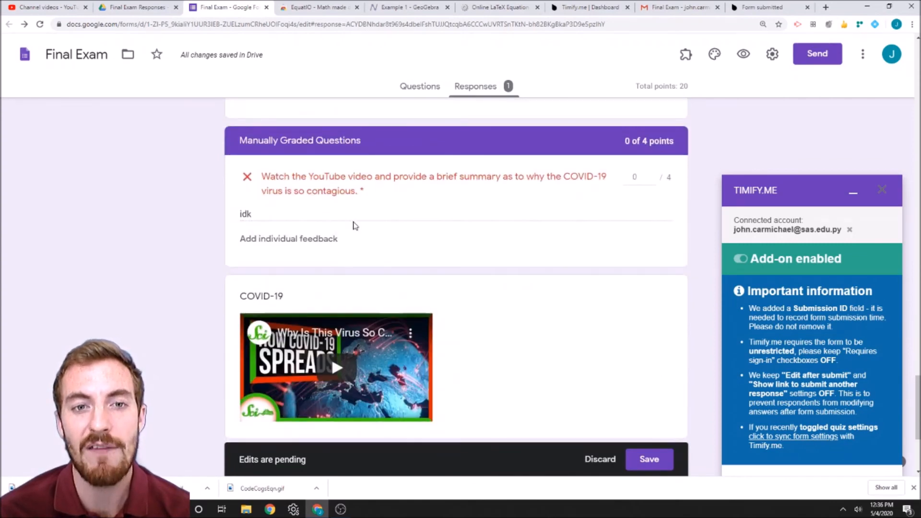
{"action": "left_click", "coordinate": [313, 239]}
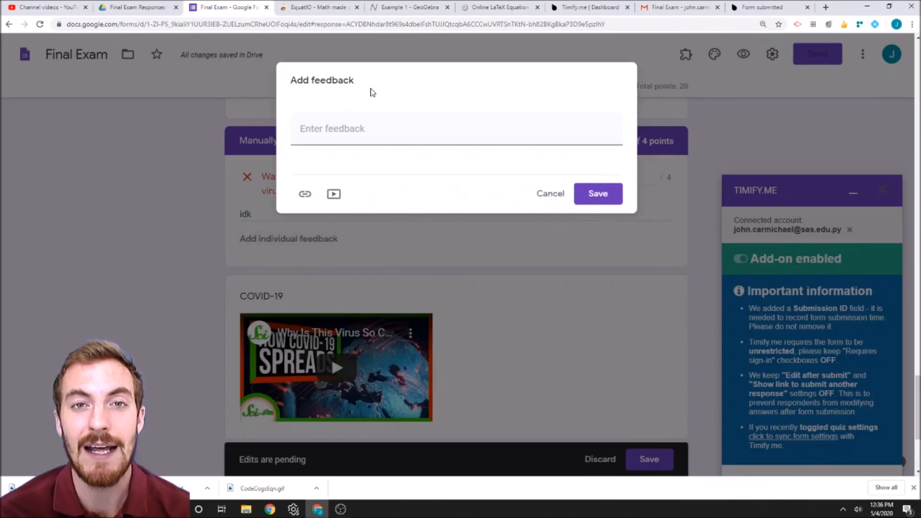
{"action": "left_click", "coordinate": [433, 144]}
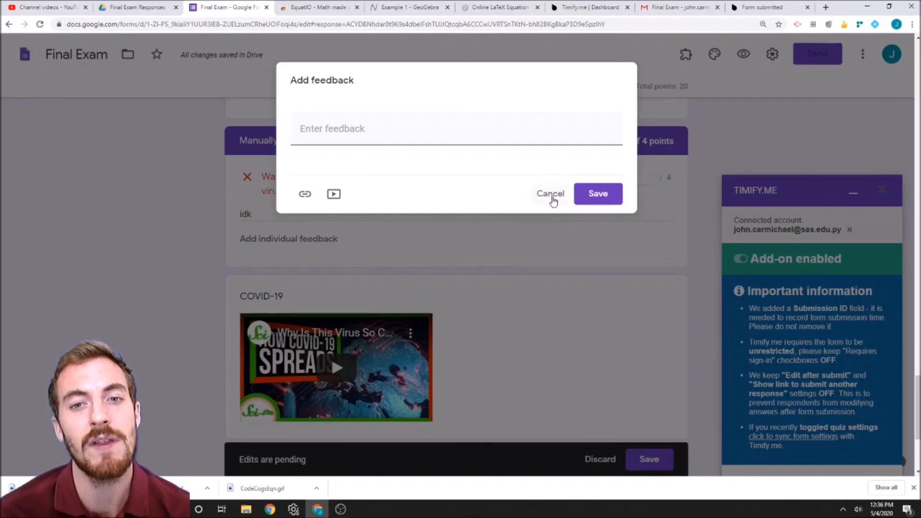
{"action": "left_click", "coordinate": [548, 201]}
{"action": "scroll", "coordinate": [479, 307], "scroll_direction": "up", "scroll_amount": 4}
{"action": "scroll", "coordinate": [412, 312], "scroll_direction": "down", "scroll_amount": 2}
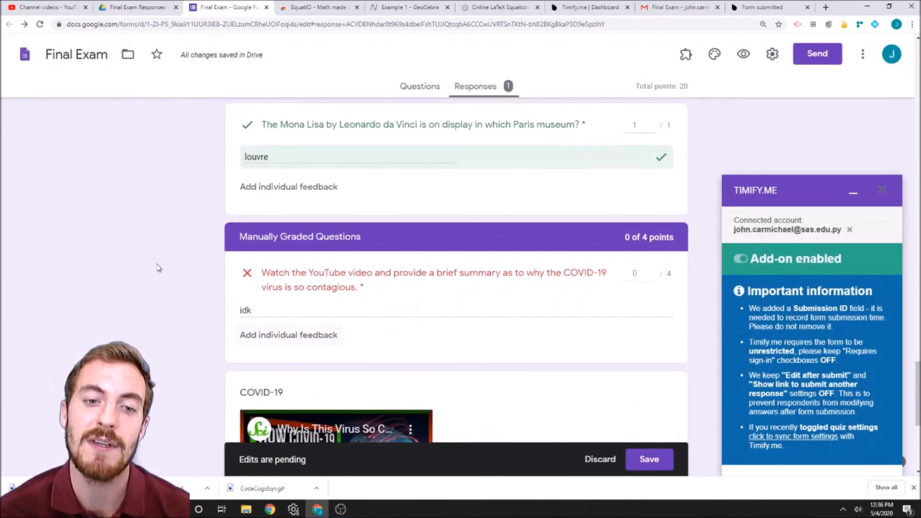
{"action": "scroll", "coordinate": [508, 372], "scroll_direction": "up", "scroll_amount": 4}
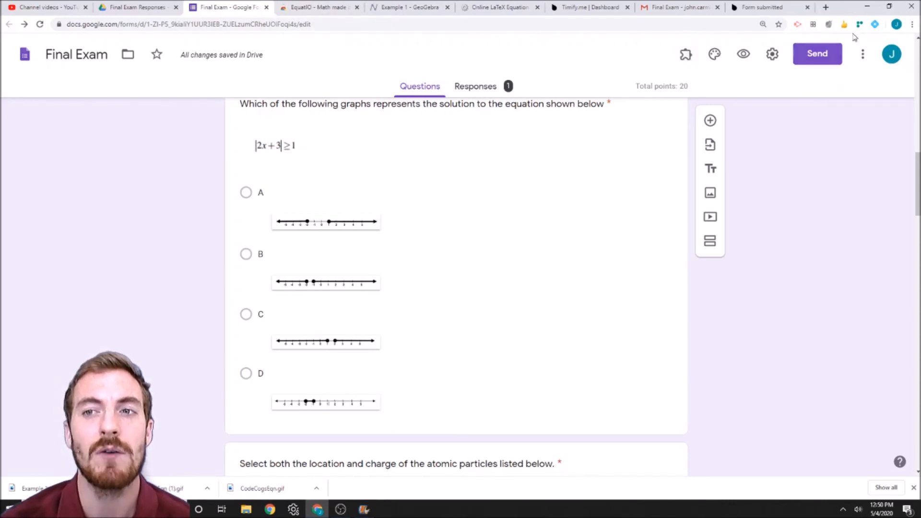
Look at the EquatIO page in the Chrome Web Store and return to the Final Exam form.
{"action": "left_click", "coordinate": [364, 6]}
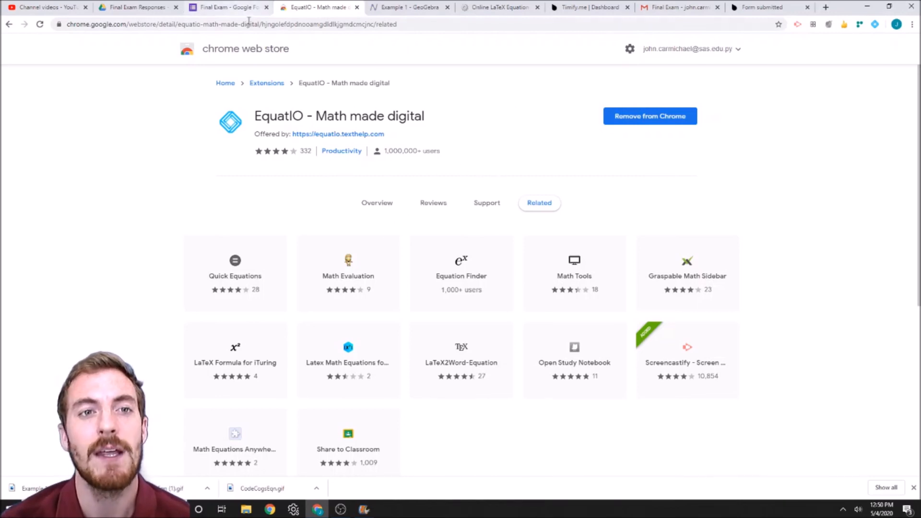
{"action": "left_click", "coordinate": [238, 7]}
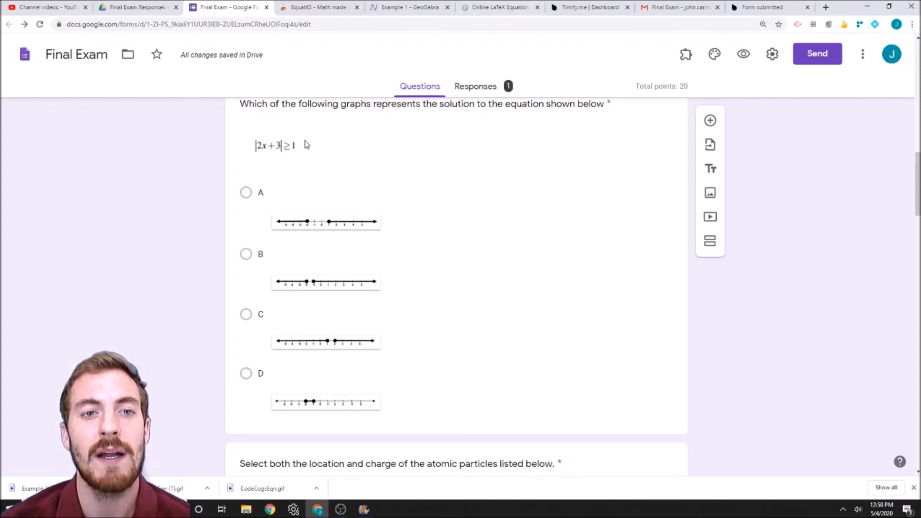
Switch to the online LaTeX equation editor and set the exponent of x to 6.
{"action": "left_click", "coordinate": [503, 7]}
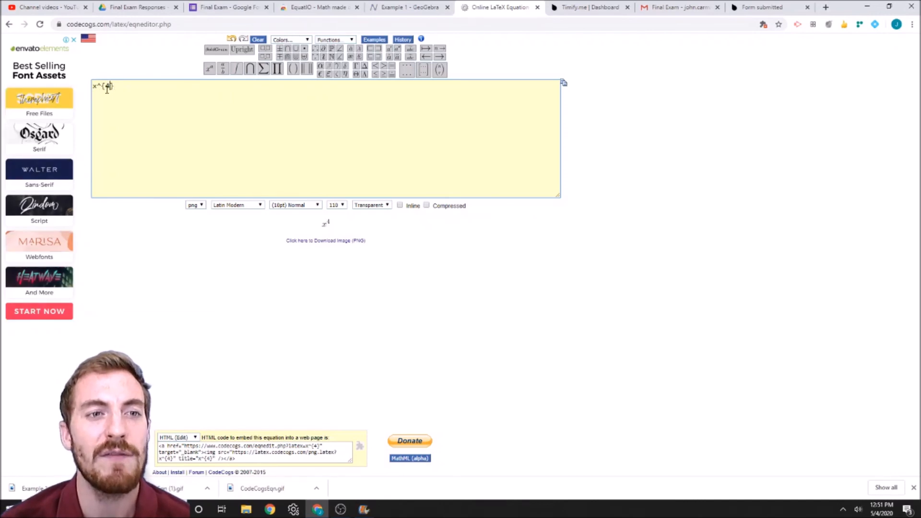
{"action": "key", "text": "BackSpace"}
{"action": "type", "text": "6"}
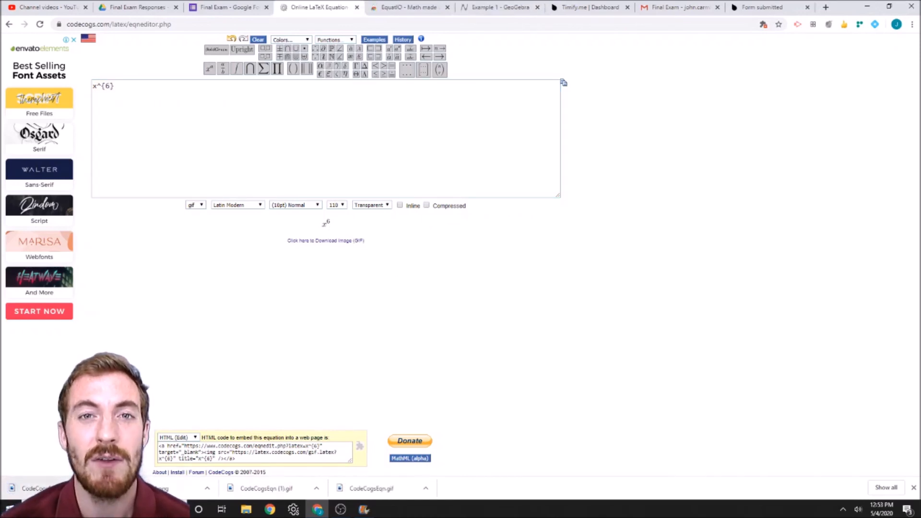
Return to the Final Exam form and upload CodeCogsEqn (2) from Downloads as the image for Option 5 of the graph question.
{"action": "left_click", "coordinate": [223, 8]}
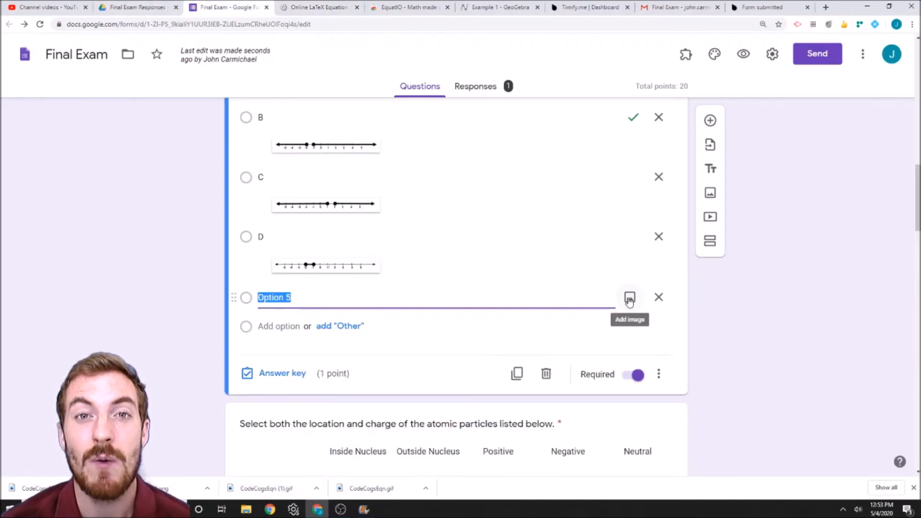
{"action": "scroll", "coordinate": [545, 270], "scroll_direction": "up", "scroll_amount": 4}
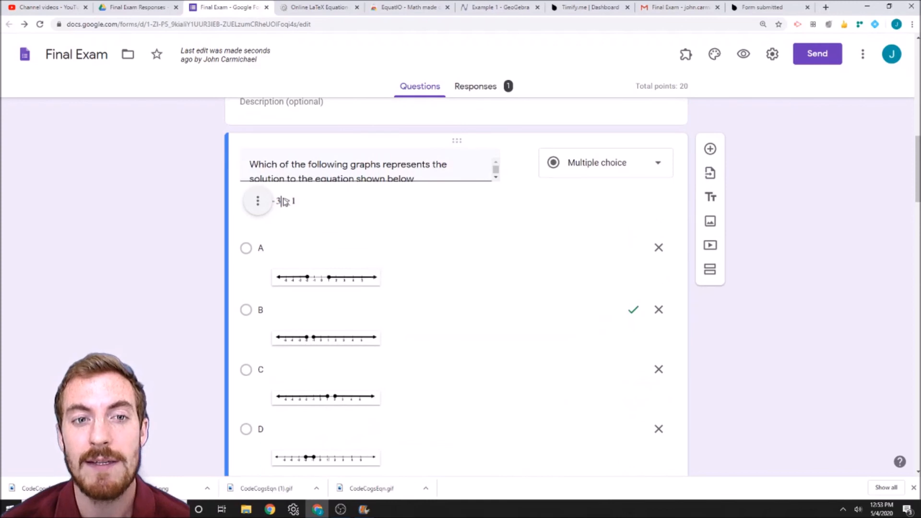
{"action": "scroll", "coordinate": [496, 283], "scroll_direction": "down", "scroll_amount": 3}
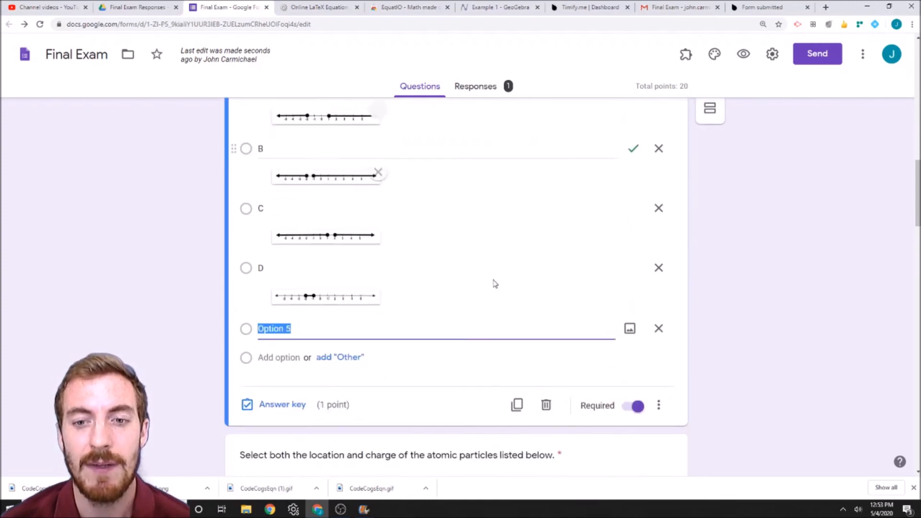
{"action": "left_click", "coordinate": [629, 297]}
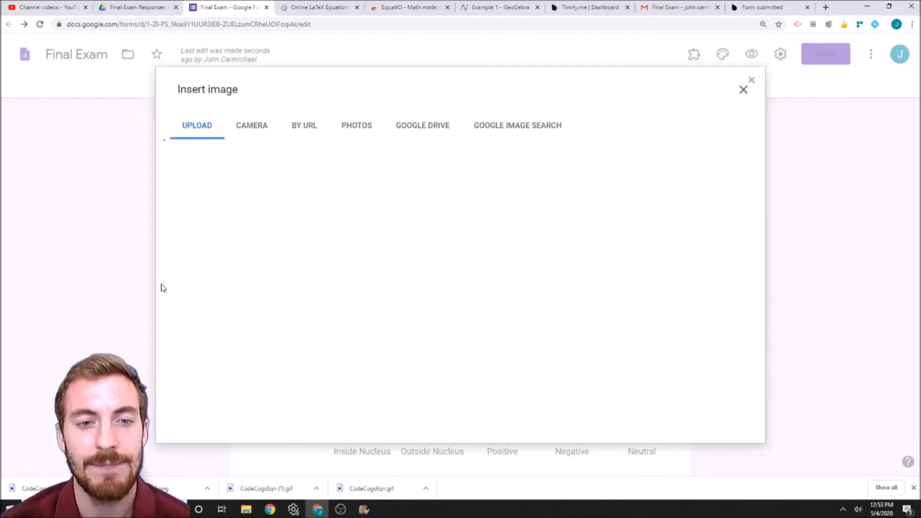
{"action": "left_click", "coordinate": [454, 335]}
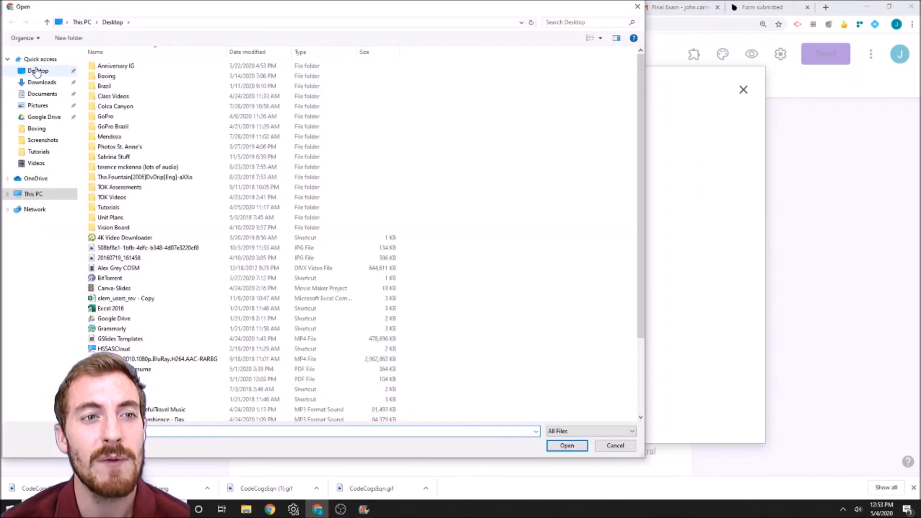
{"action": "left_click", "coordinate": [41, 59]}
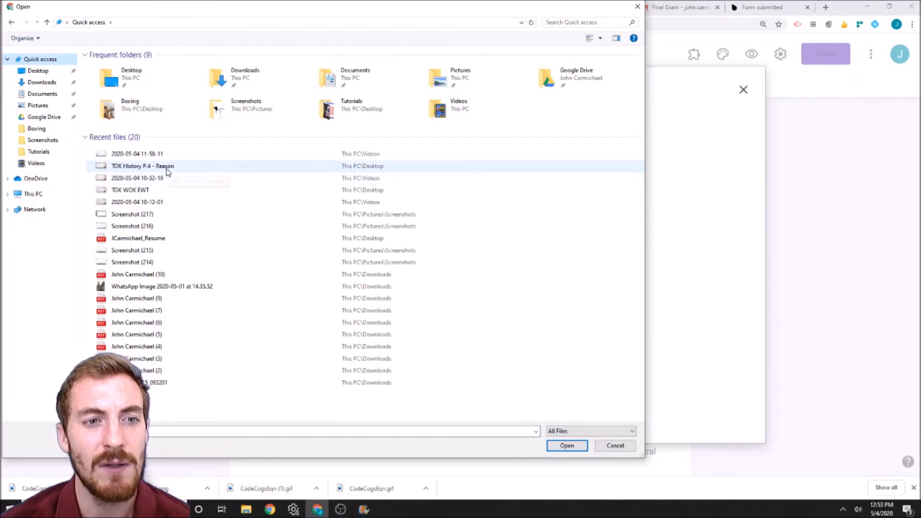
{"action": "left_click", "coordinate": [43, 83]}
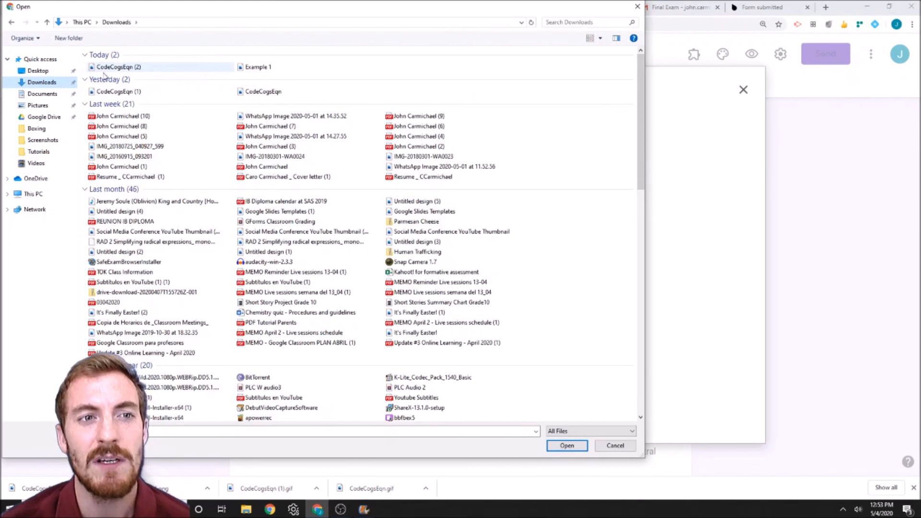
{"action": "left_click", "coordinate": [113, 68]}
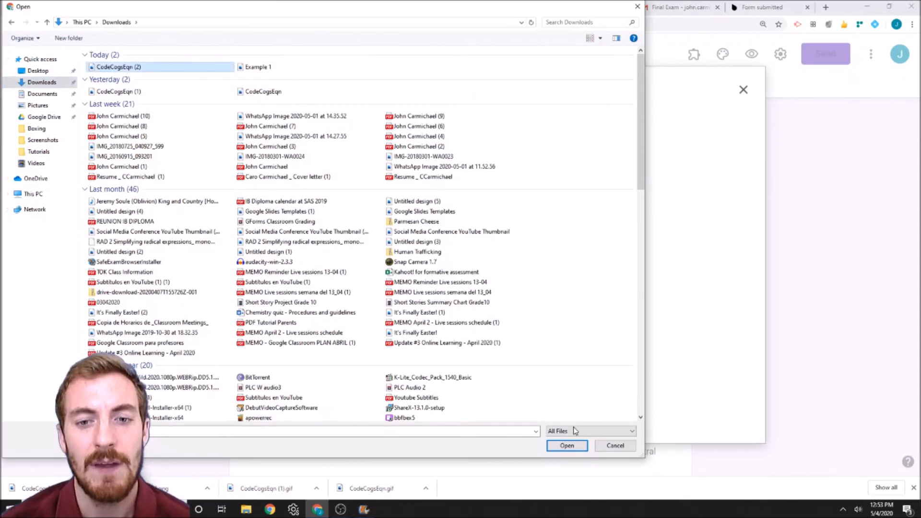
{"action": "left_click", "coordinate": [567, 446]}
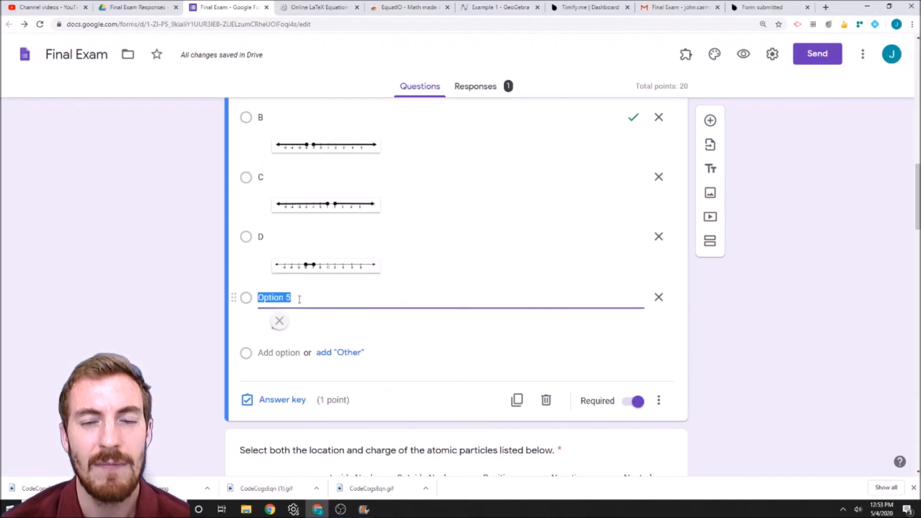
{"action": "left_click", "coordinate": [831, 310]}
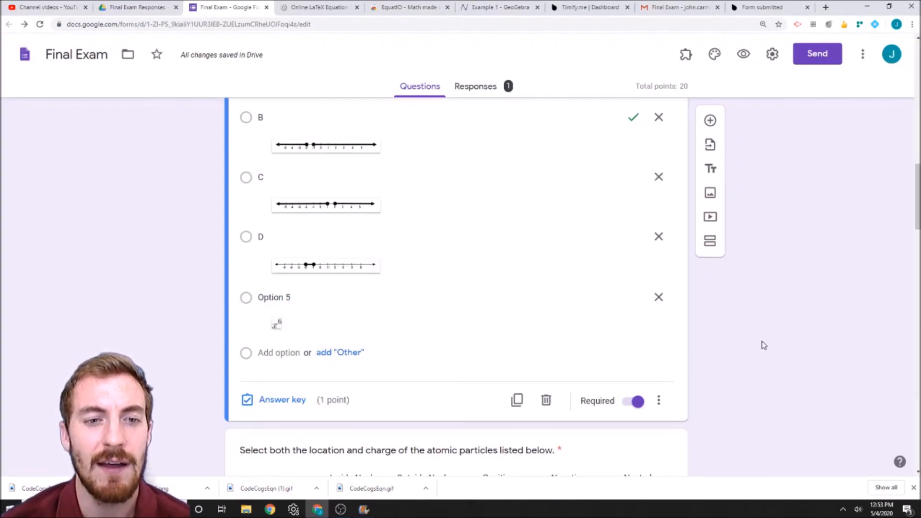
Rename Option 5 of the graph question as E and review the question with its answer options.
{"action": "left_click", "coordinate": [285, 297]}
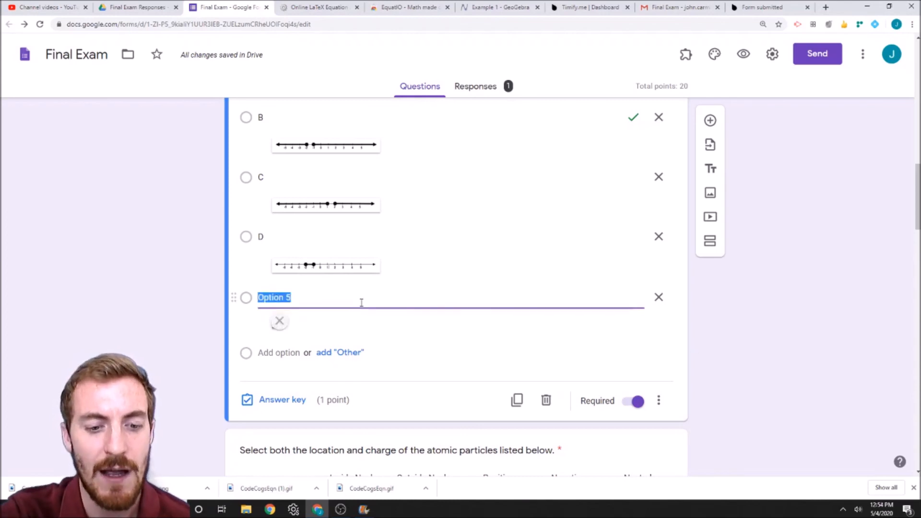
{"action": "type", "text": "E"}
{"action": "left_click", "coordinate": [837, 385]}
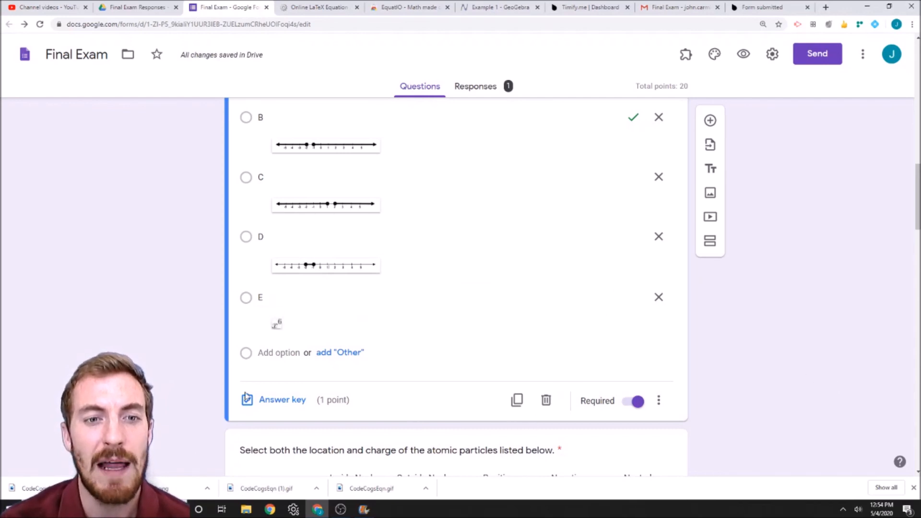
{"action": "scroll", "coordinate": [411, 401], "scroll_direction": "up", "scroll_amount": 4}
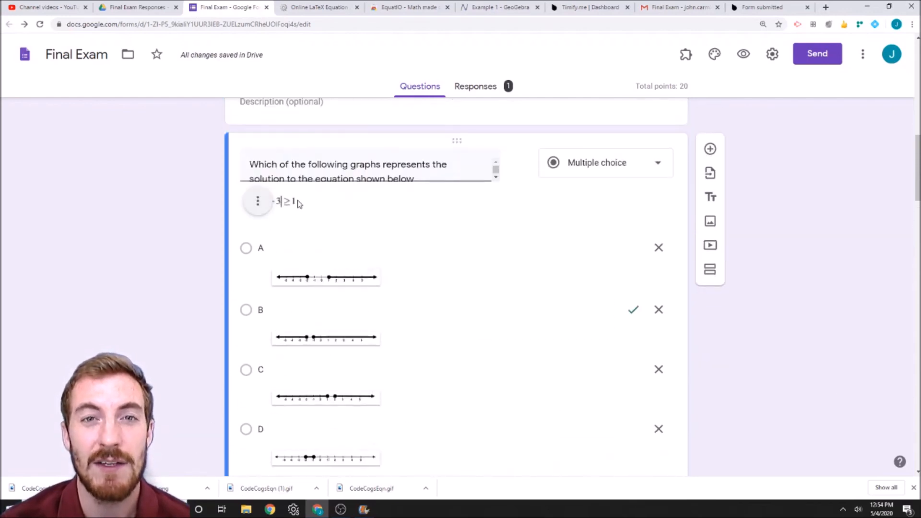
{"action": "scroll", "coordinate": [366, 314], "scroll_direction": "down", "scroll_amount": 3}
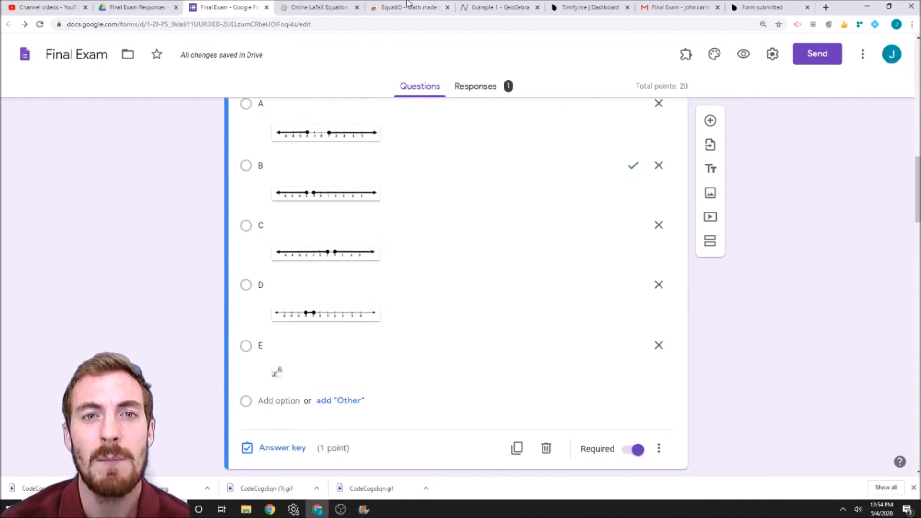
Compare the x^{6} equation in the online LaTeX editor with the answer options in the Final Exam form.
{"action": "left_click", "coordinate": [300, 6]}
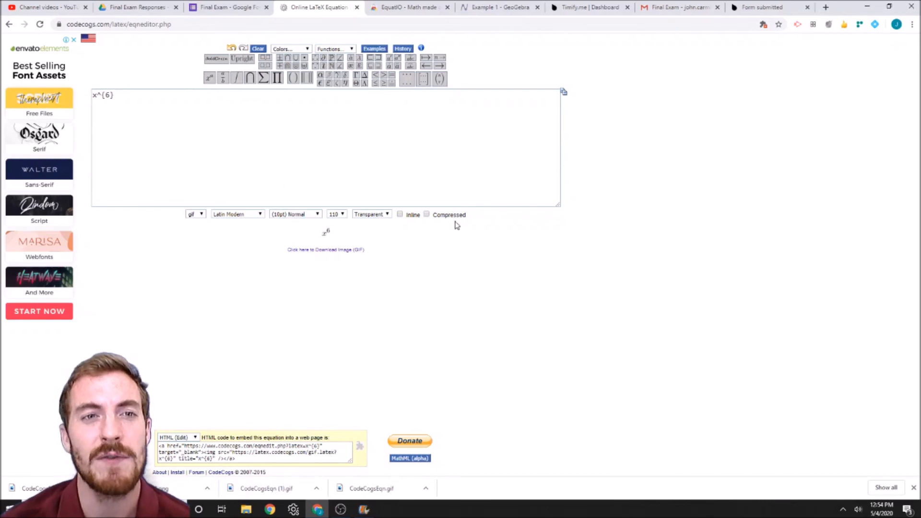
{"action": "left_click", "coordinate": [225, 7]}
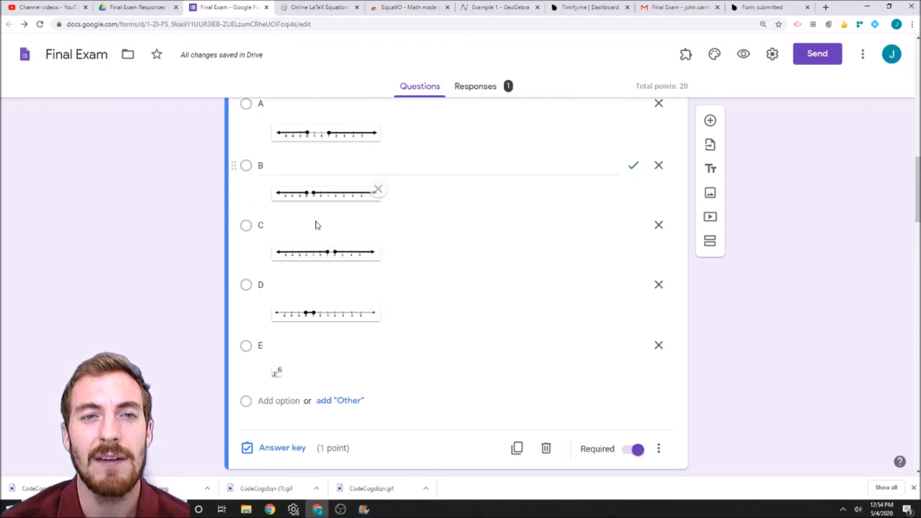
{"action": "left_click", "coordinate": [318, 7]}
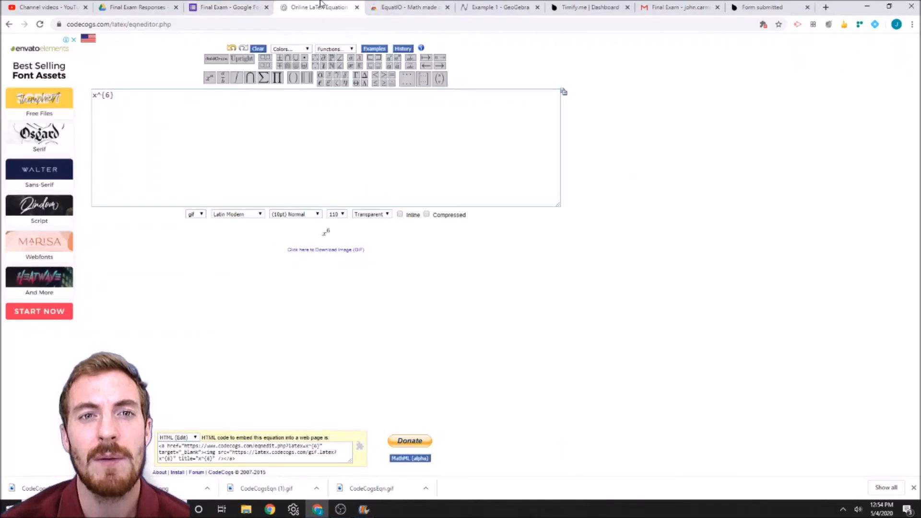
Switch to the GeoGebra graphing calculator and frame the 3x² − 1 parabola around the middle of the graph view.
{"action": "left_click", "coordinate": [498, 8]}
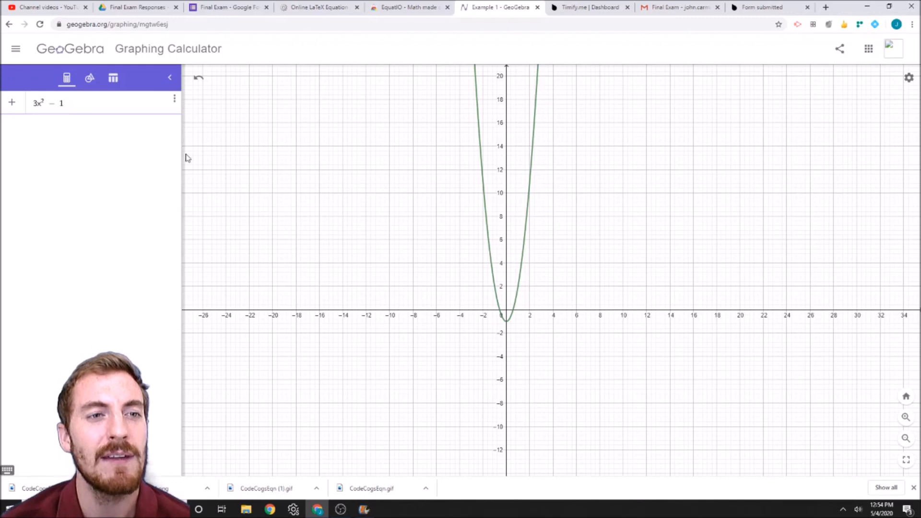
{"action": "left_click", "coordinate": [12, 102]}
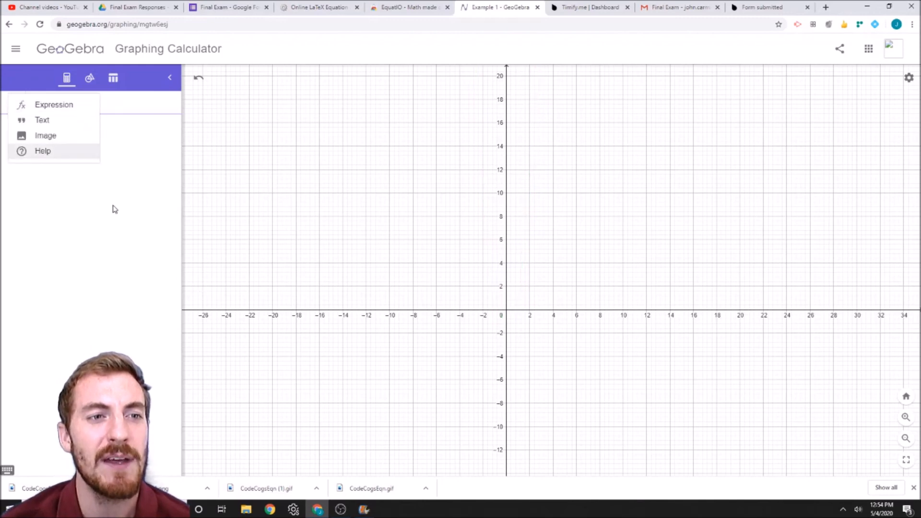
{"action": "left_click", "coordinate": [119, 104]}
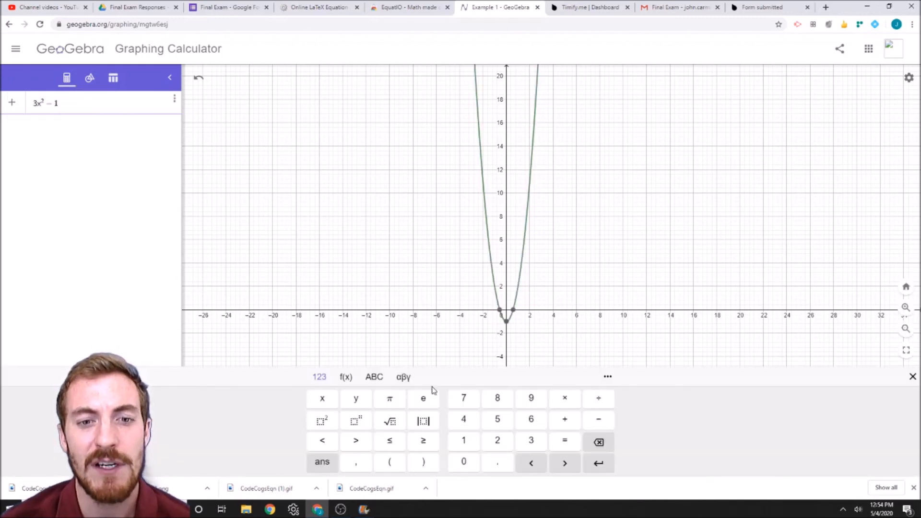
{"action": "scroll", "coordinate": [561, 248], "scroll_direction": "down", "scroll_amount": 2}
{"action": "left_click_drag", "start_coordinate": [555, 302], "coordinate": [556, 236]}
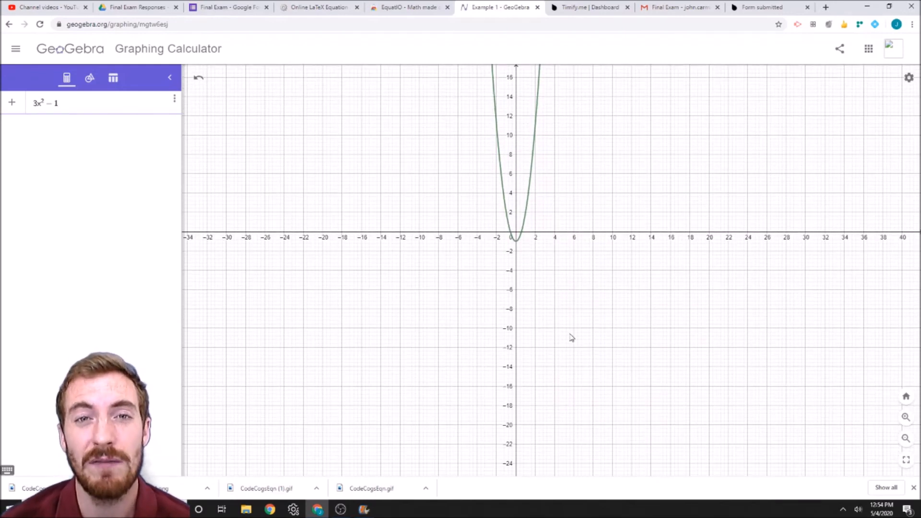
{"action": "scroll", "coordinate": [555, 205], "scroll_direction": "up", "scroll_amount": 2}
{"action": "left_click_drag", "start_coordinate": [541, 236], "coordinate": [566, 291]}
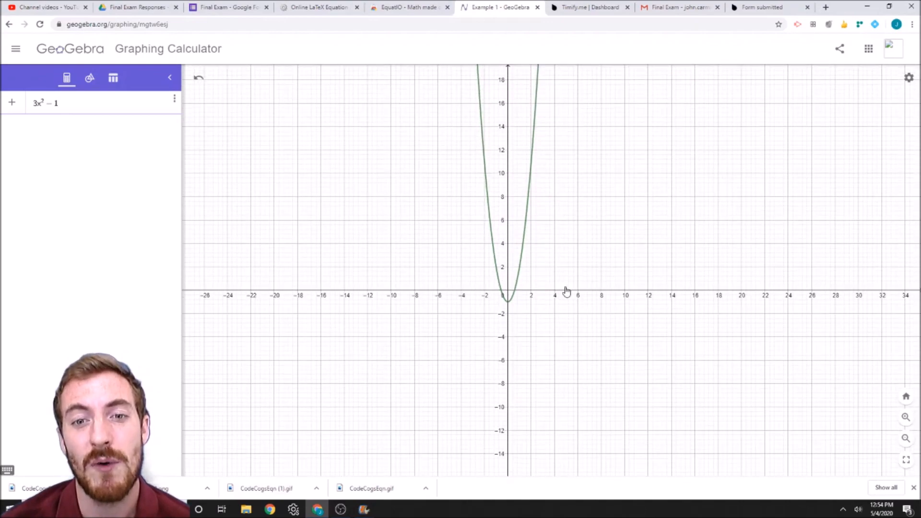
{"action": "scroll", "coordinate": [564, 310], "scroll_direction": "up", "scroll_amount": 1}
{"action": "left_click_drag", "start_coordinate": [399, 283], "coordinate": [424, 280]}
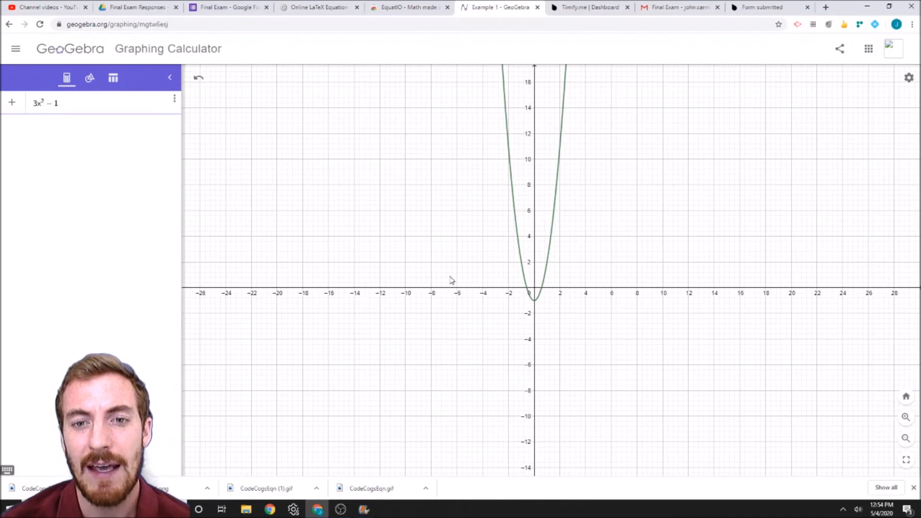
Export the GeoGebra graph as an image and download it.
{"action": "left_click", "coordinate": [841, 54]}
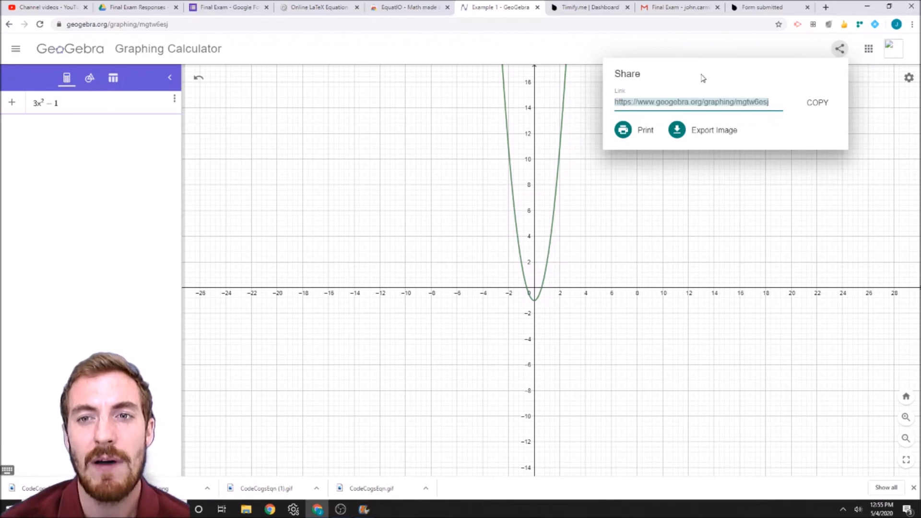
{"action": "left_click", "coordinate": [704, 135]}
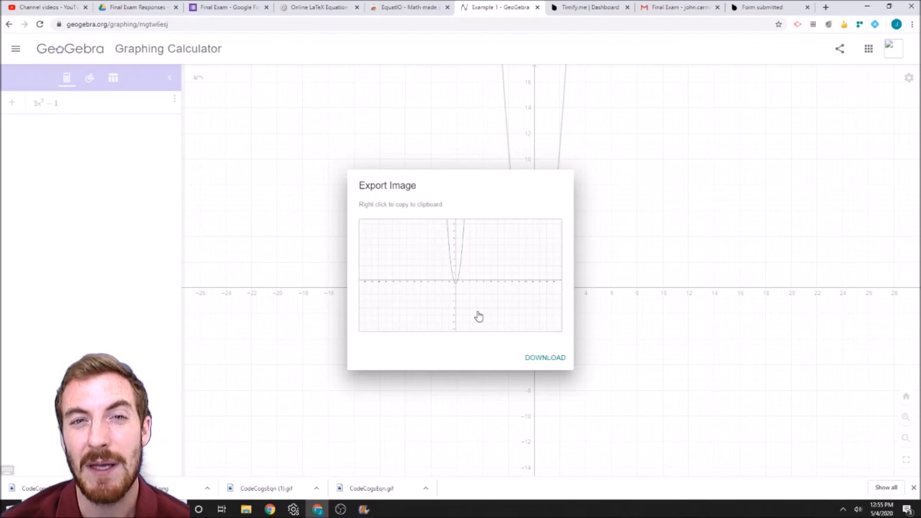
{"action": "left_click", "coordinate": [533, 360]}
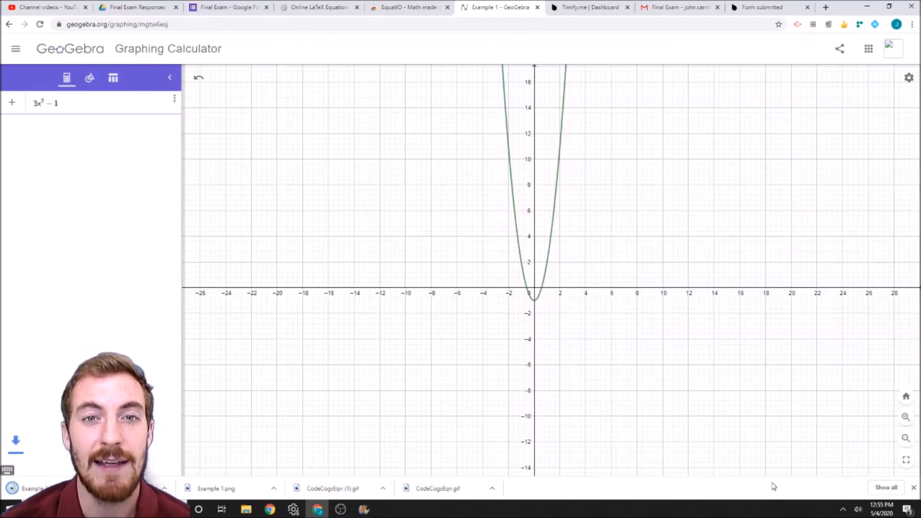
Return to the Final Exam form and replace option E's equation image with Example 1 (1) from Downloads.
{"action": "left_click", "coordinate": [225, 8]}
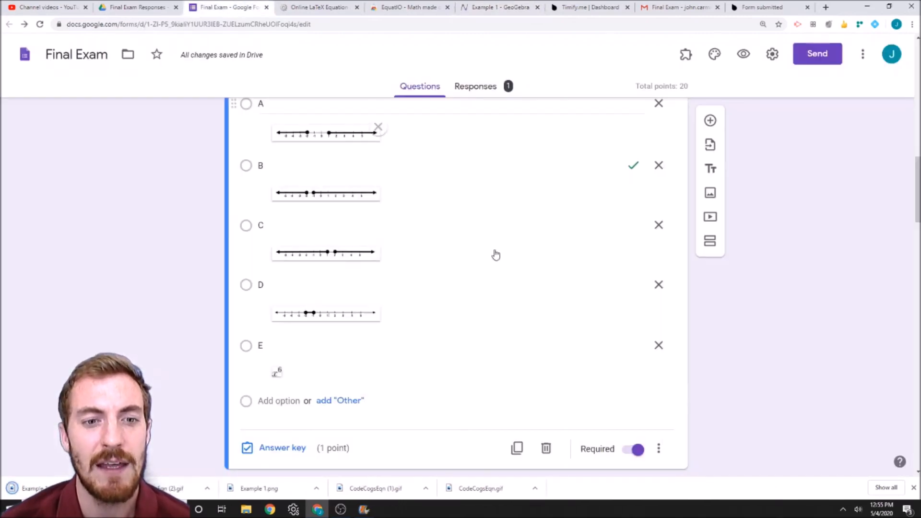
{"action": "left_click", "coordinate": [280, 369]}
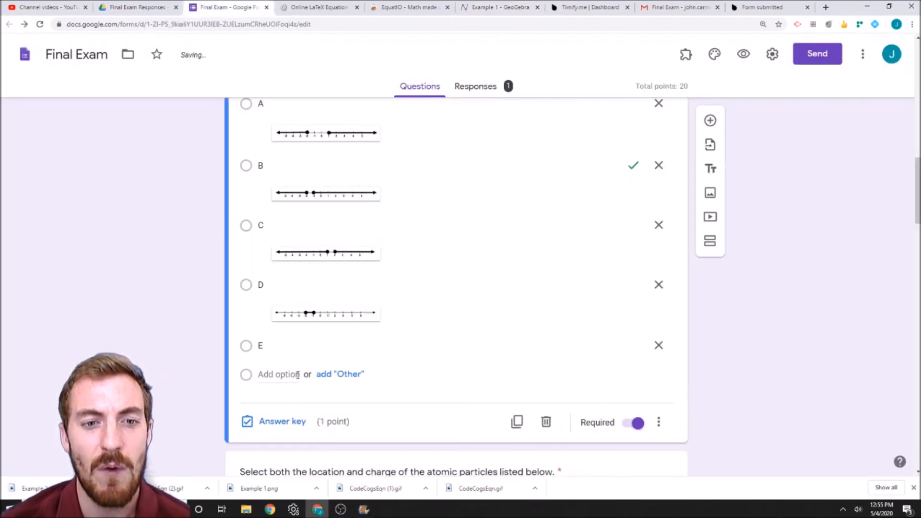
{"action": "left_click", "coordinate": [305, 347]}
{"action": "left_click", "coordinate": [629, 345]}
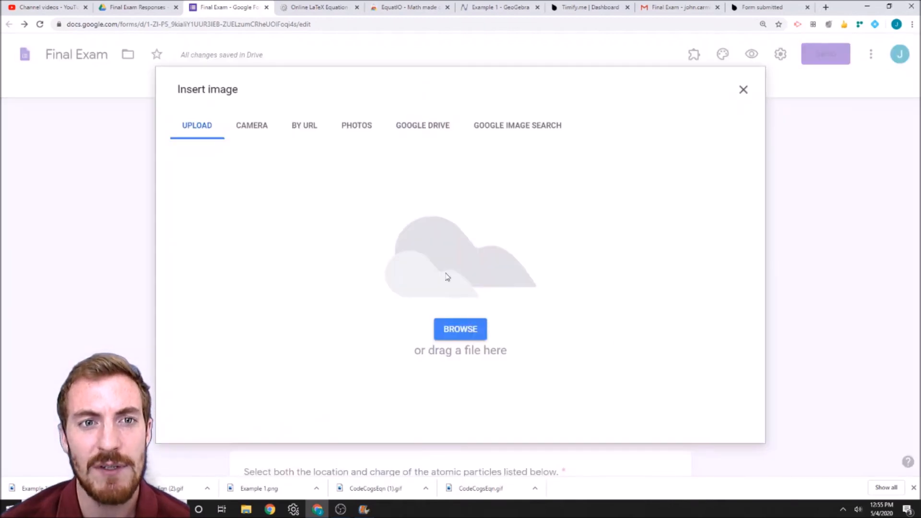
{"action": "left_click", "coordinate": [460, 330]}
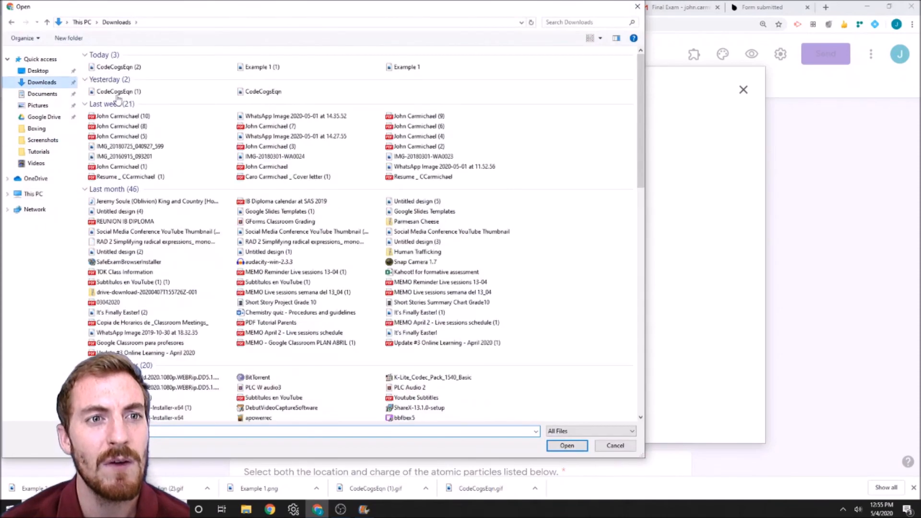
{"action": "left_click", "coordinate": [114, 67]}
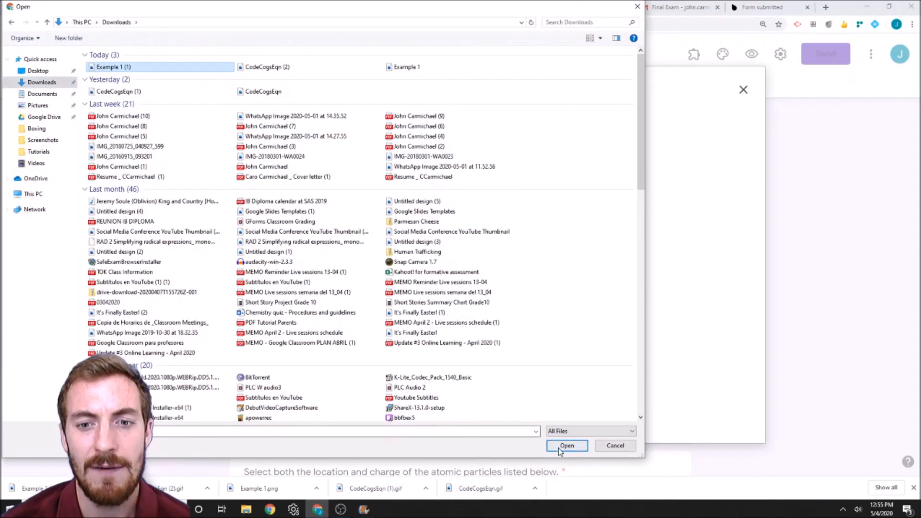
{"action": "left_click", "coordinate": [567, 446]}
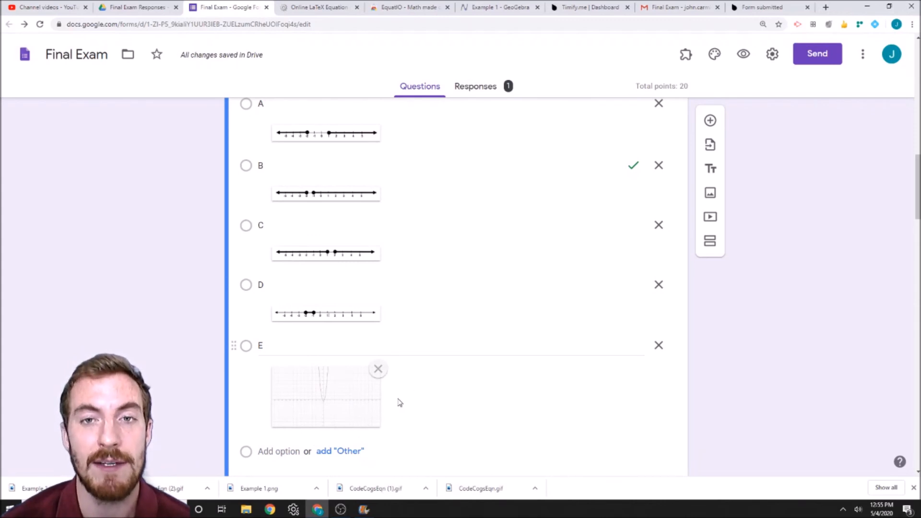
Revisit the GeoGebra graph, the form's option E and the online LaTeX equation editor.
{"action": "left_click", "coordinate": [515, 7]}
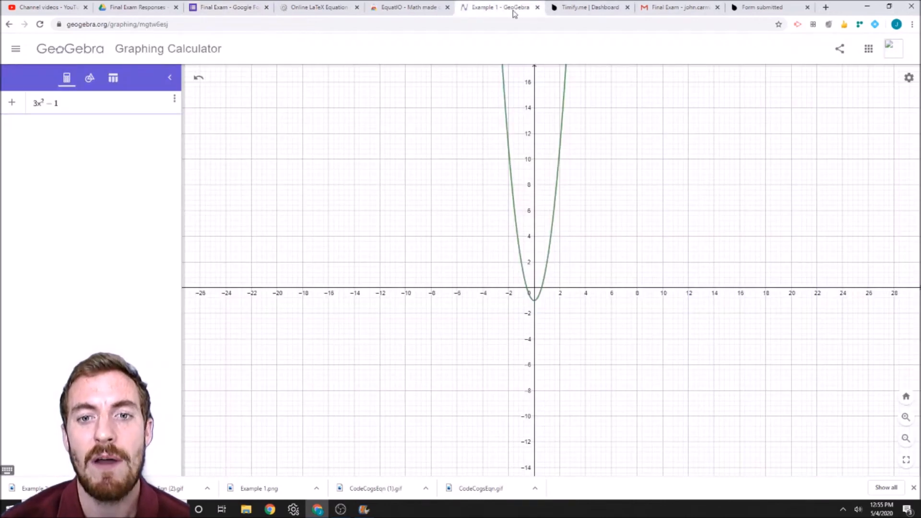
{"action": "left_click", "coordinate": [225, 7]}
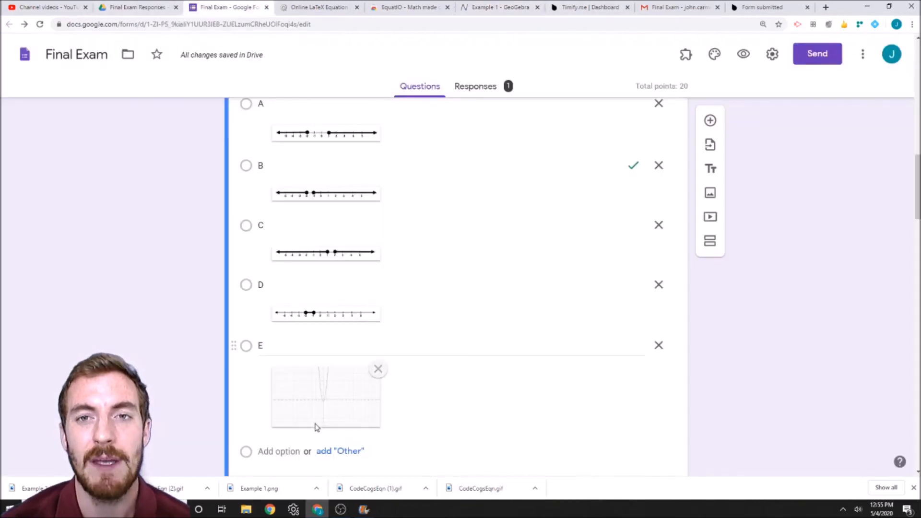
{"action": "left_click", "coordinate": [297, 6]}
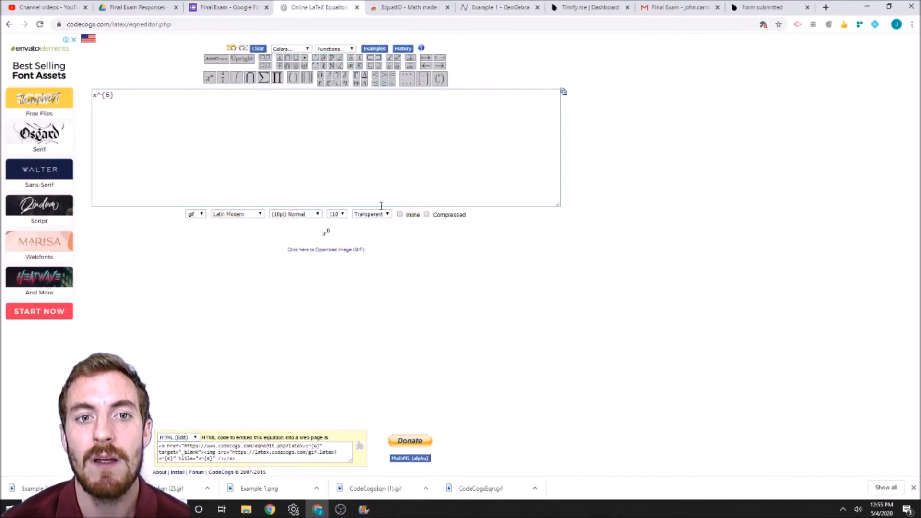
Switch to the GeoGebra graph and capture a rectangular screen snip around the parabola's vertex and the axes.
{"action": "left_click", "coordinate": [499, 7]}
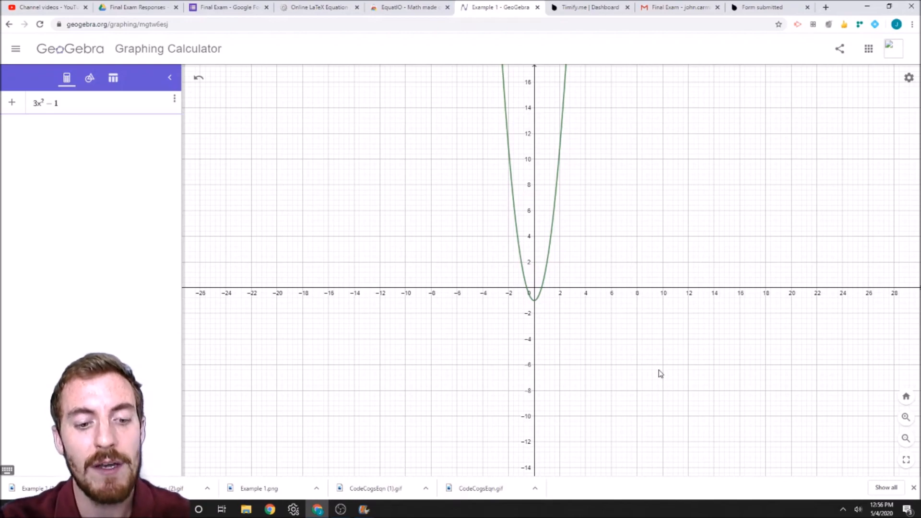
{"action": "key", "text": "super+shift+s"}
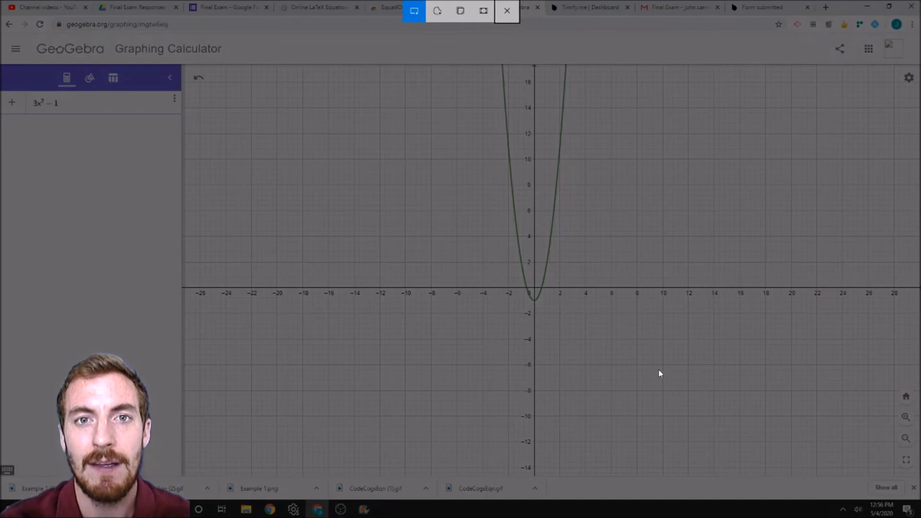
{"action": "left_click_drag", "start_coordinate": [402, 172], "coordinate": [658, 355]}
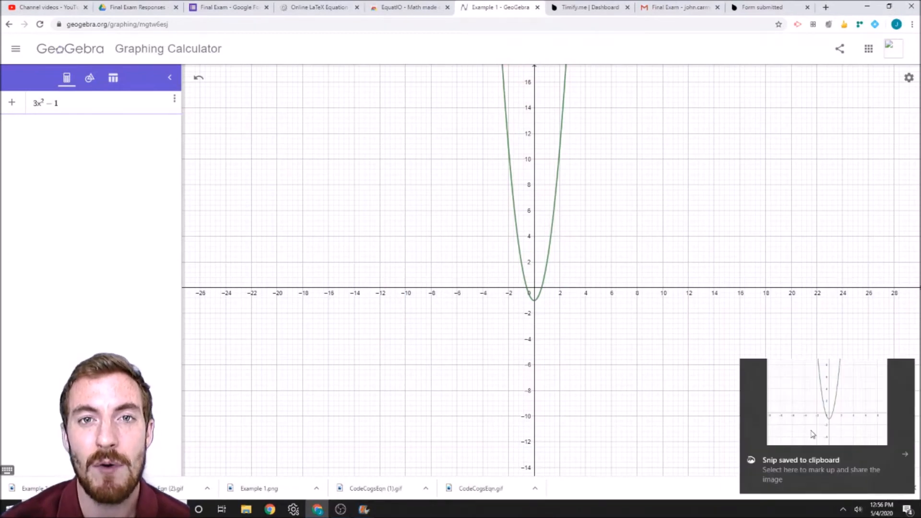
Open the captured snip in Snip & Sketch, save it to the Pictures folder and close the snip window.
{"action": "left_click", "coordinate": [834, 406]}
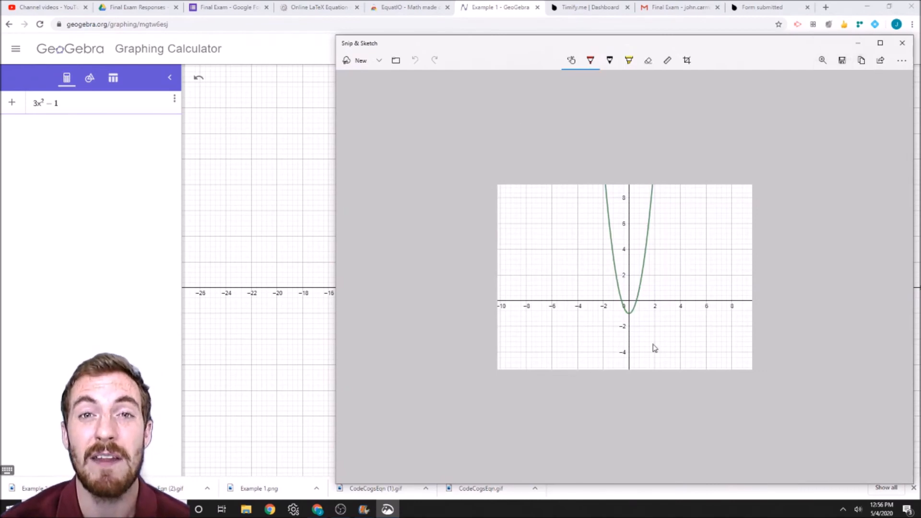
{"action": "left_click", "coordinate": [841, 64]}
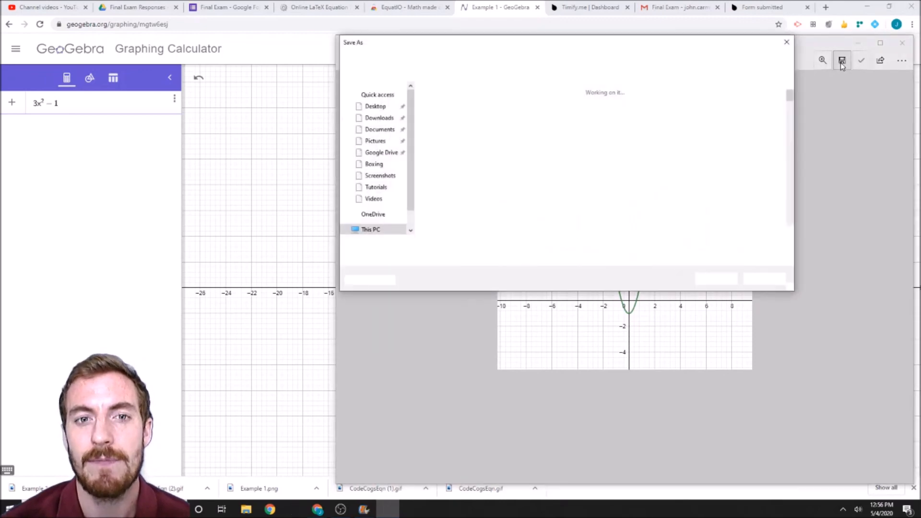
{"action": "left_click", "coordinate": [375, 142]}
{"action": "left_click", "coordinate": [716, 280]}
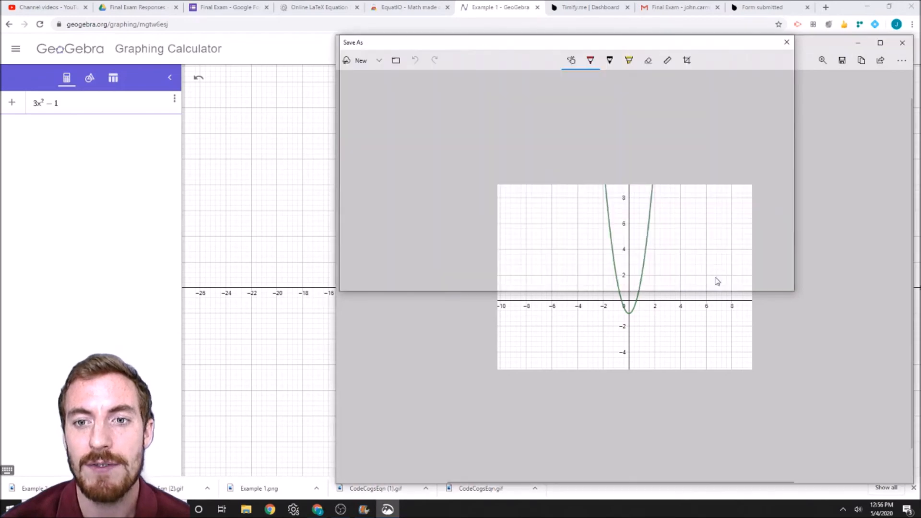
{"action": "left_click", "coordinate": [902, 44]}
{"action": "left_click", "coordinate": [230, 7]}
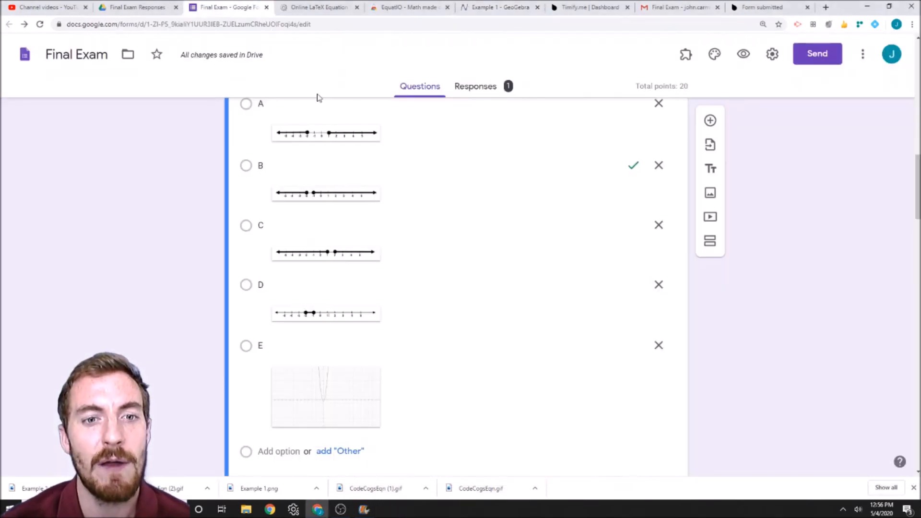
{"action": "left_click", "coordinate": [376, 370]}
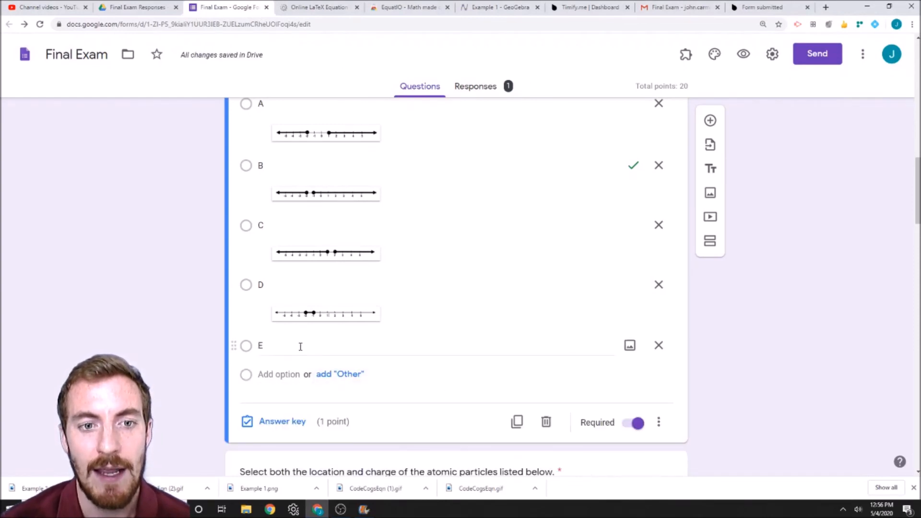
{"action": "left_click", "coordinate": [631, 342]}
{"action": "left_click", "coordinate": [460, 330]}
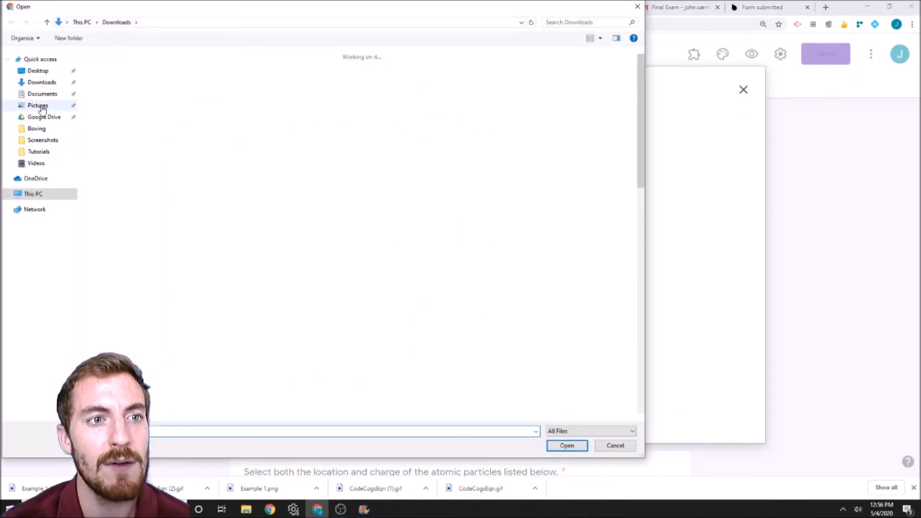
{"action": "left_click", "coordinate": [38, 105]}
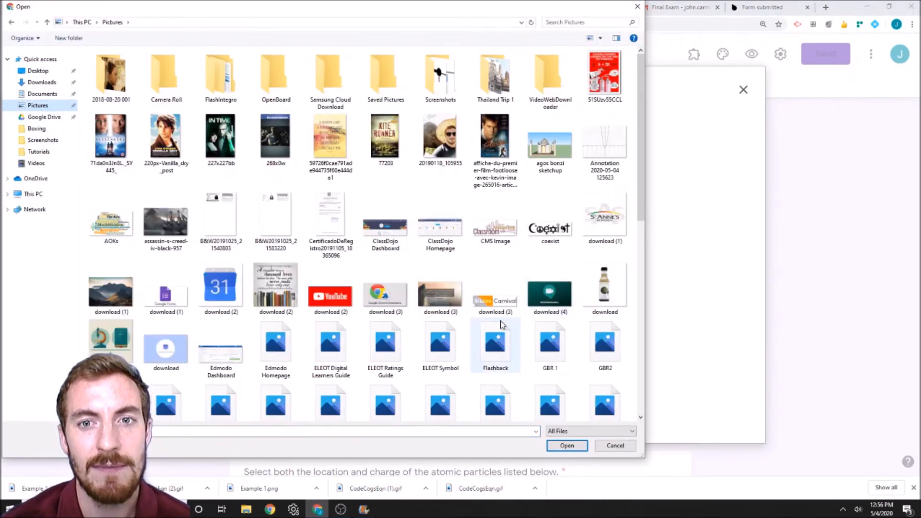
{"action": "left_click", "coordinate": [604, 142]}
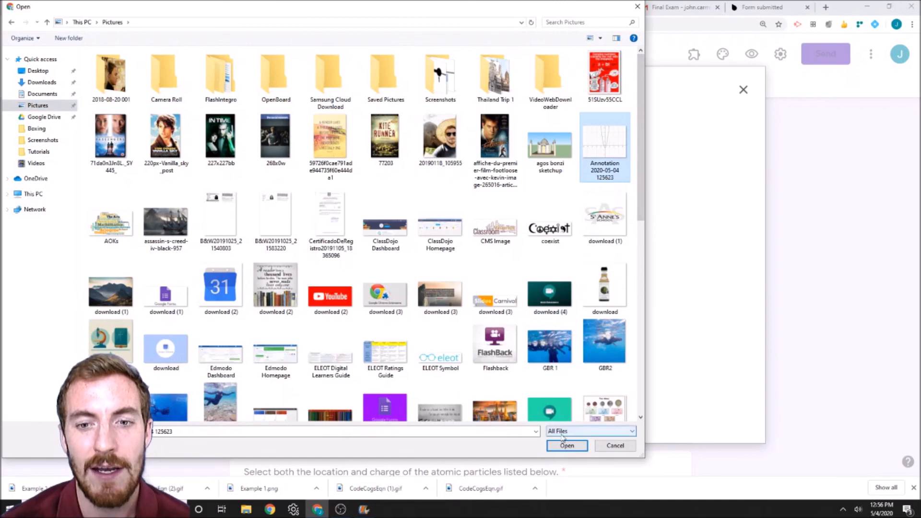
{"action": "left_click", "coordinate": [571, 448]}
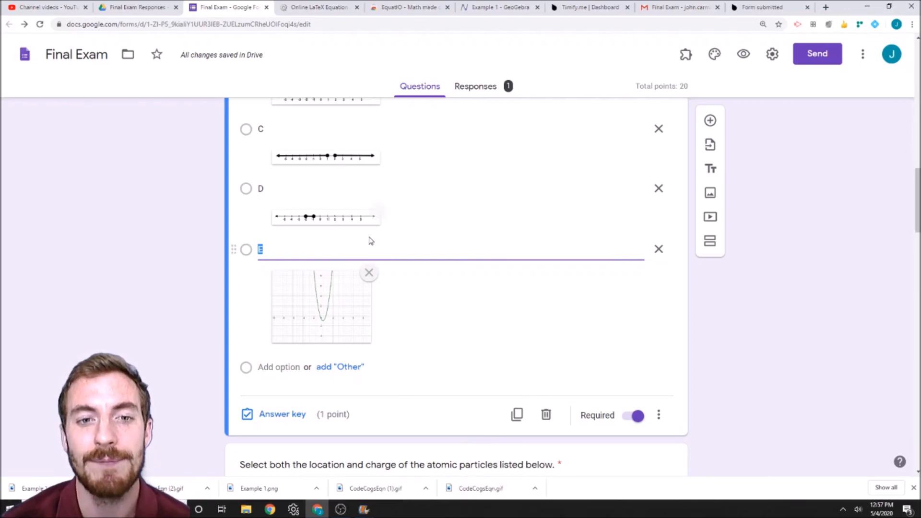
Remove the graph image from option E and capture a rectangular screen snip of the rendered x^6 in the online LaTeX editor.
{"action": "left_click", "coordinate": [369, 273]}
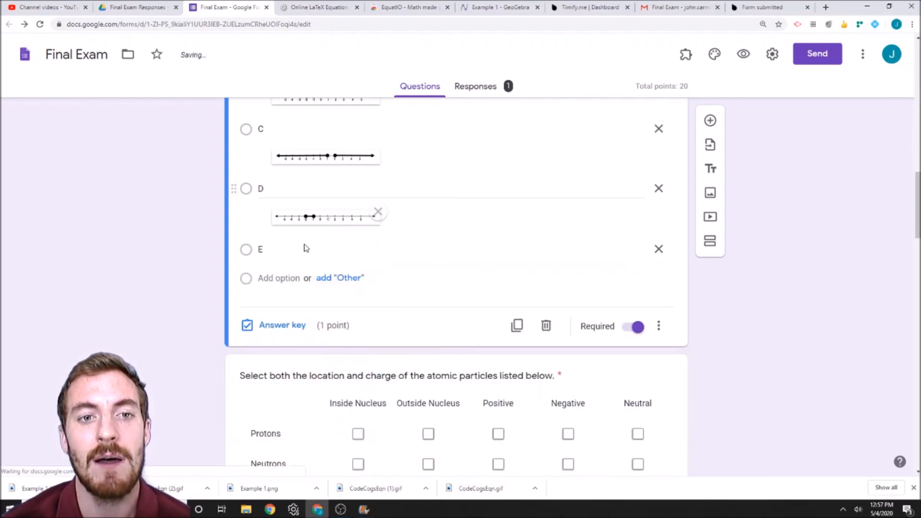
{"action": "left_click", "coordinate": [331, 8]}
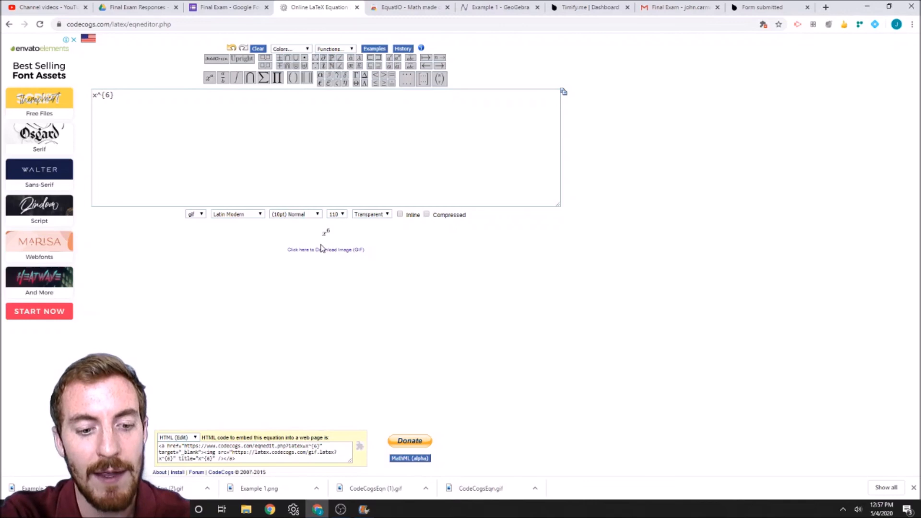
{"action": "key", "text": "super+shift+s"}
{"action": "left_click_drag", "start_coordinate": [306, 227], "coordinate": [345, 241]}
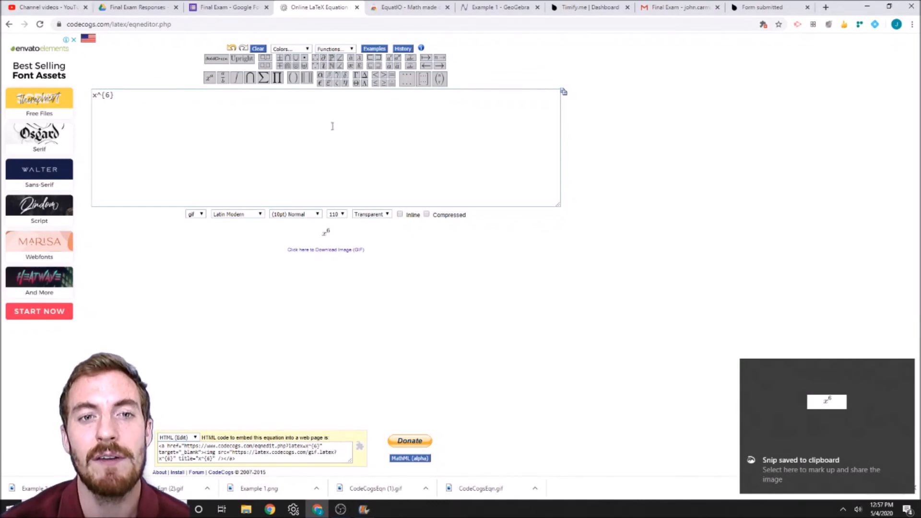
Return to the Final Exam form and delete option E from the graph-solution multiple-choice question.
{"action": "left_click", "coordinate": [247, 7]}
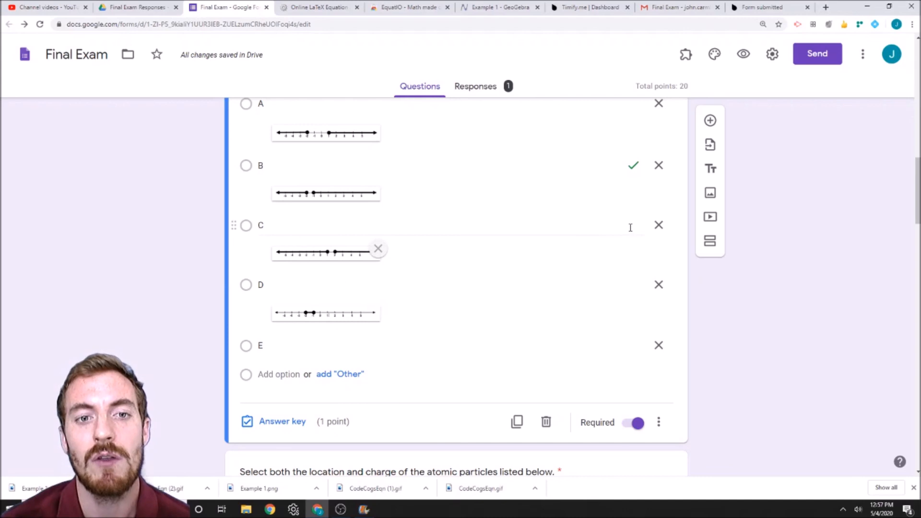
{"action": "scroll", "coordinate": [461, 273], "scroll_direction": "up", "scroll_amount": 4}
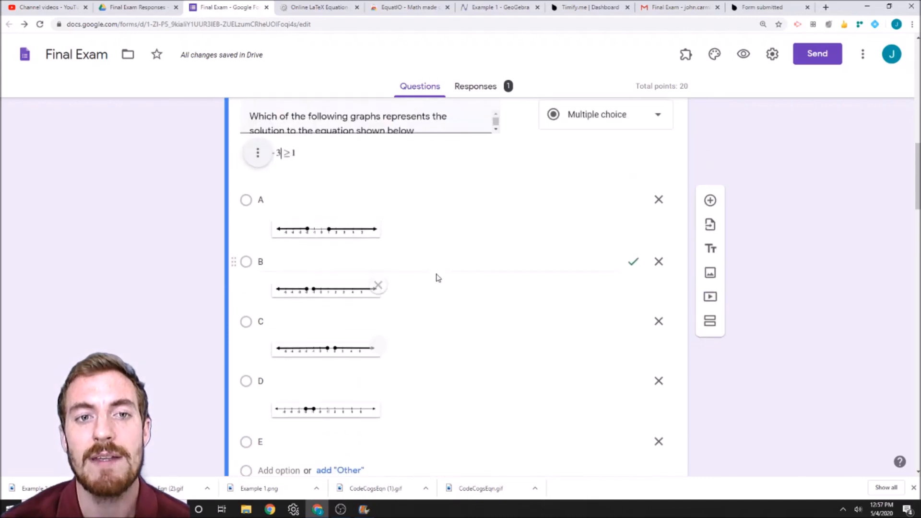
{"action": "scroll", "coordinate": [268, 240], "scroll_direction": "down", "scroll_amount": 2}
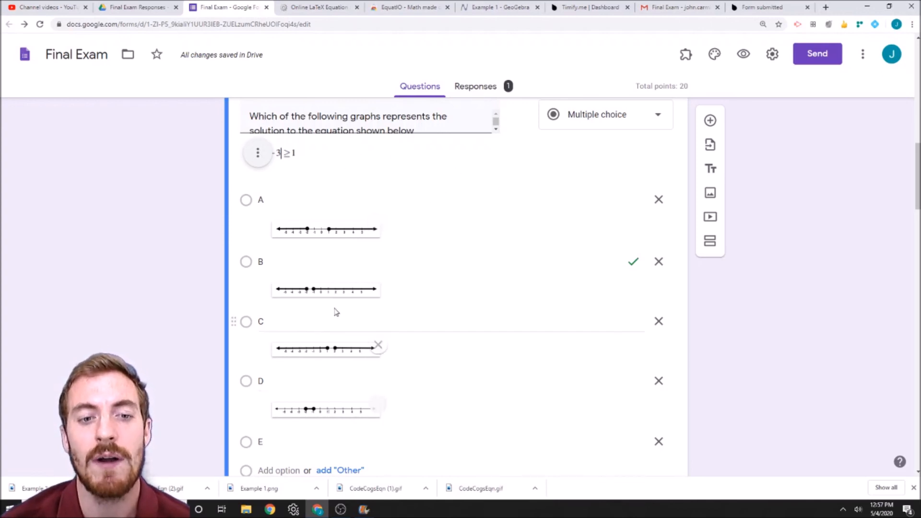
{"action": "scroll", "coordinate": [525, 381], "scroll_direction": "down", "scroll_amount": 1}
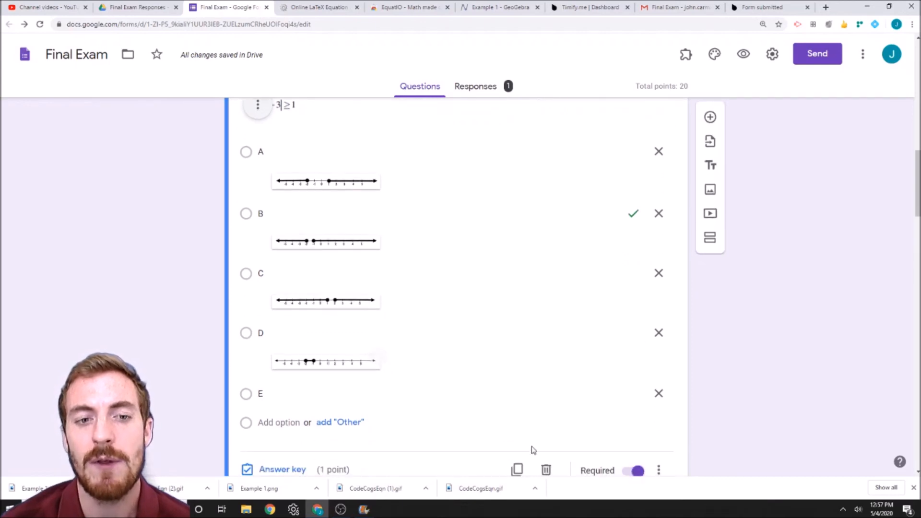
{"action": "left_click", "coordinate": [659, 393]}
{"action": "scroll", "coordinate": [397, 358], "scroll_direction": "up", "scroll_amount": 2}
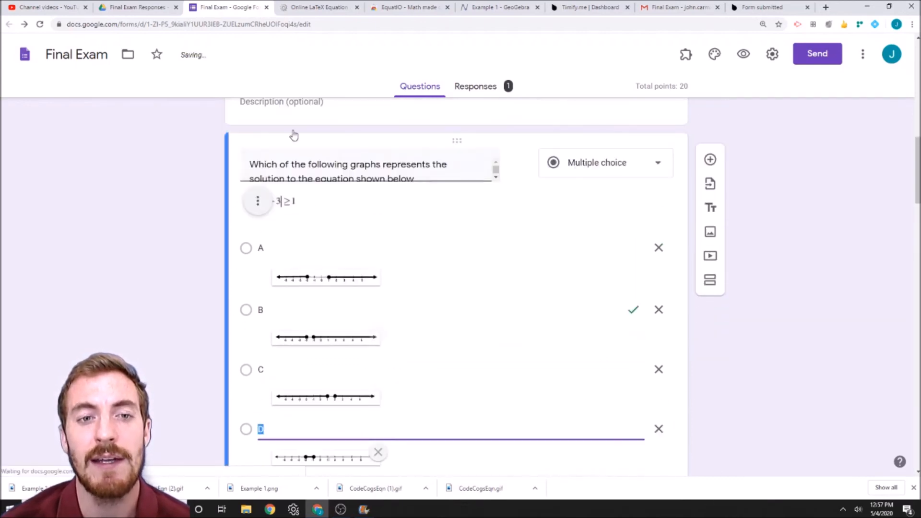
{"action": "scroll", "coordinate": [419, 286], "scroll_direction": "down", "scroll_amount": 1}
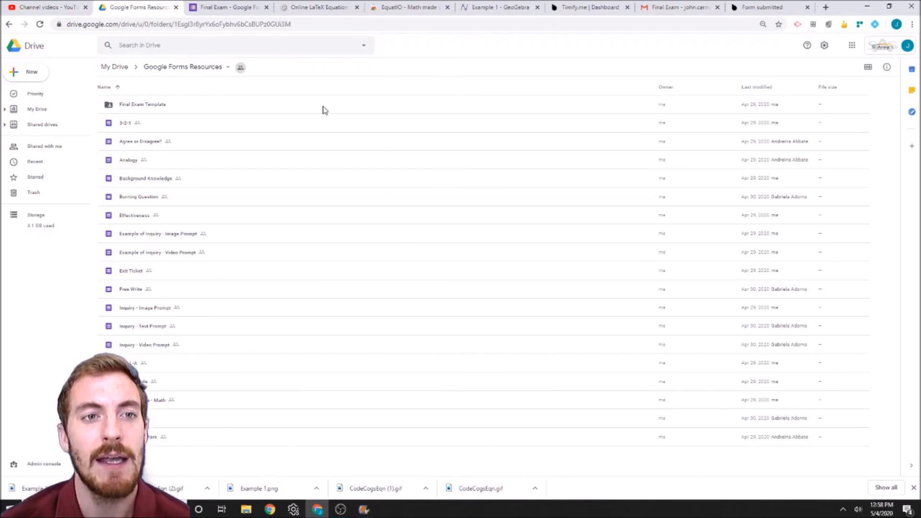
Look into the Final Exam Template folder in Google Drive, select the Final Exam form and go back to Google Forms Resources.
{"action": "double_click", "coordinate": [143, 104]}
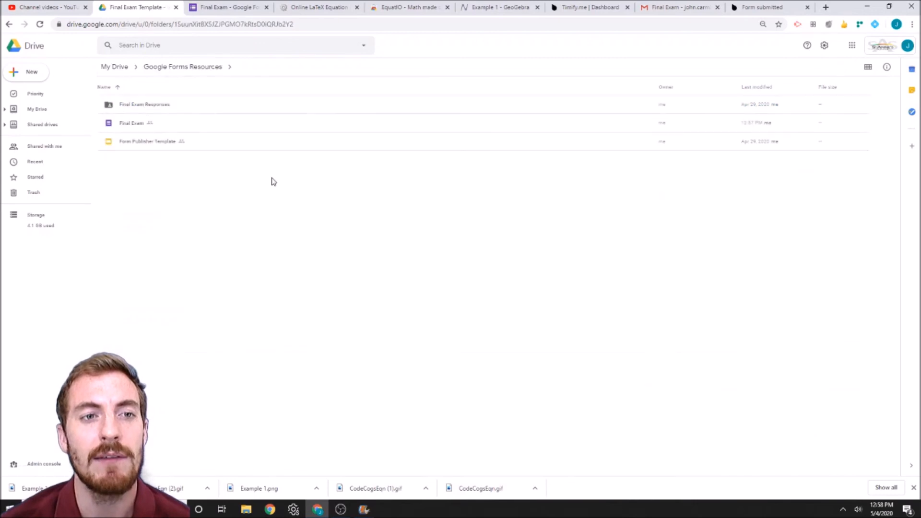
{"action": "left_click", "coordinate": [176, 124]}
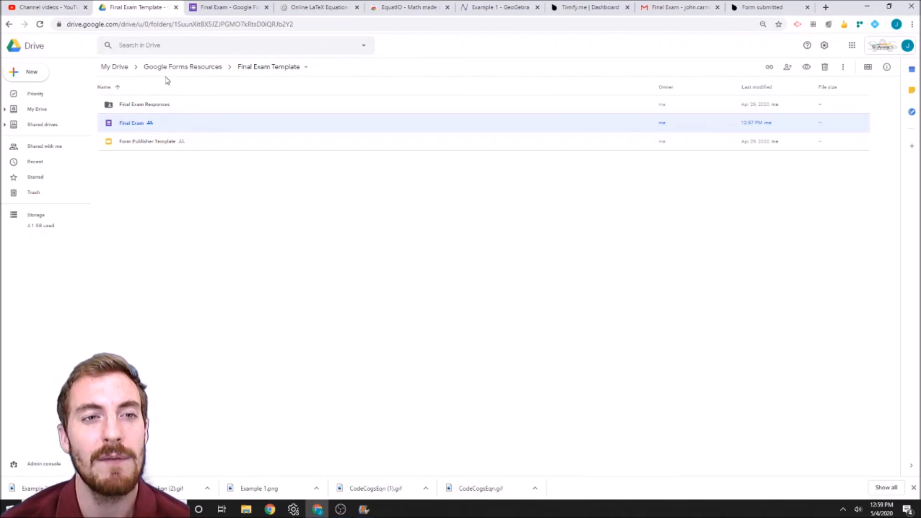
{"action": "left_click", "coordinate": [178, 69]}
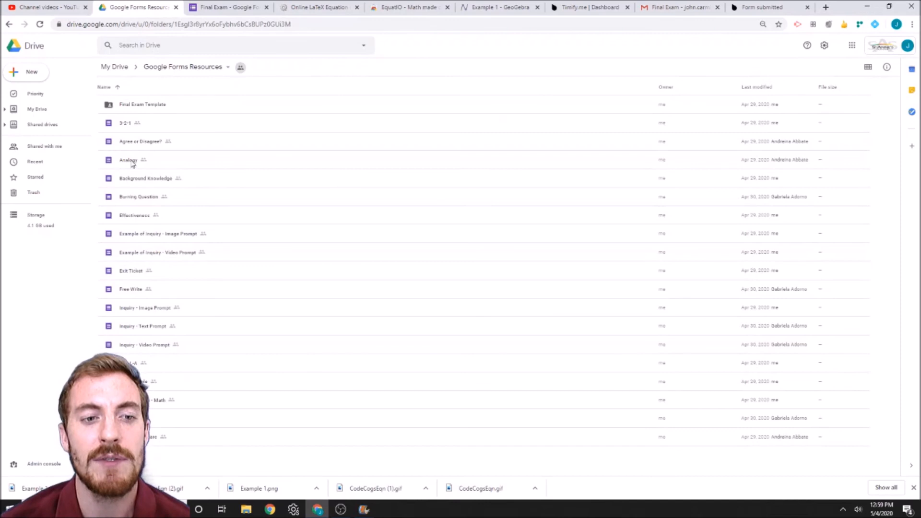